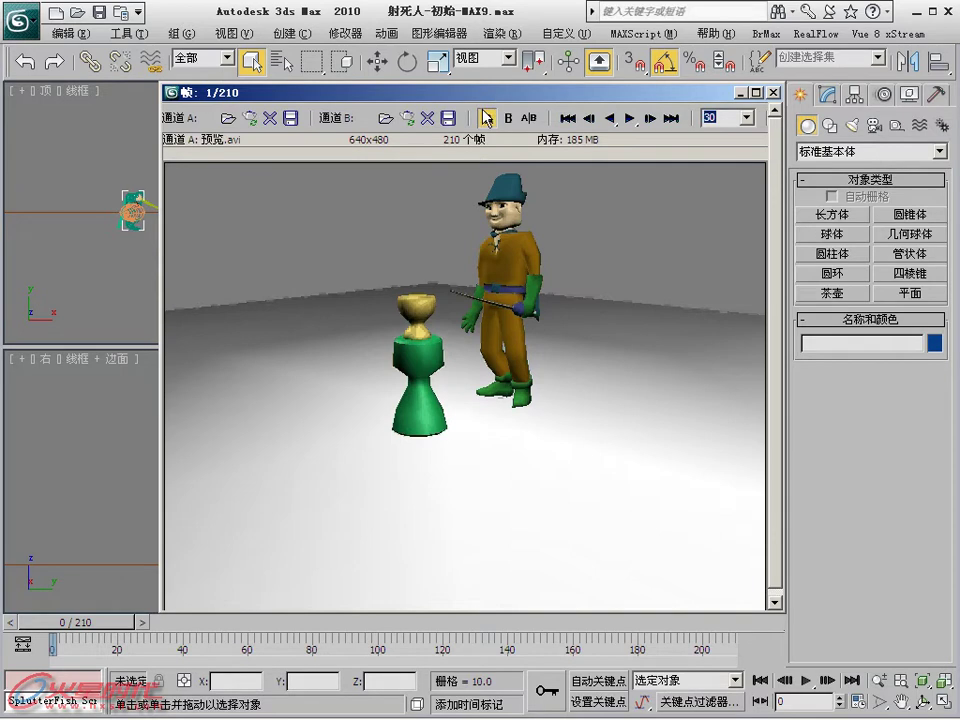
Play the arrow-strike preview in RAM Player channel A twice, rewinding to frame 1, then close it.
click(486, 118)
click(630, 119)
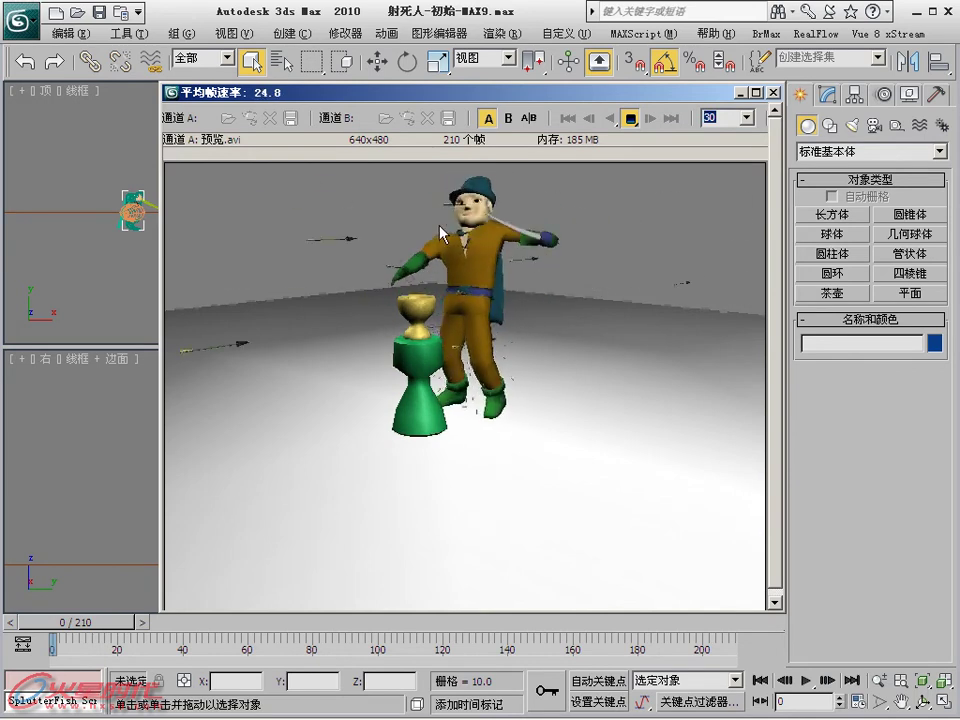
click(627, 121)
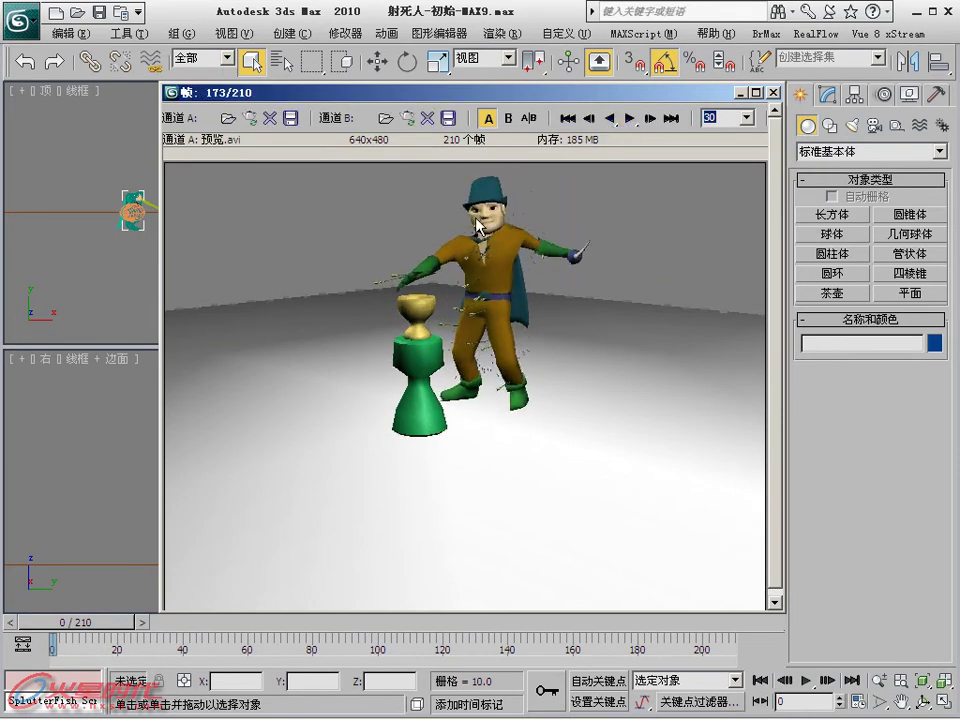
click(568, 119)
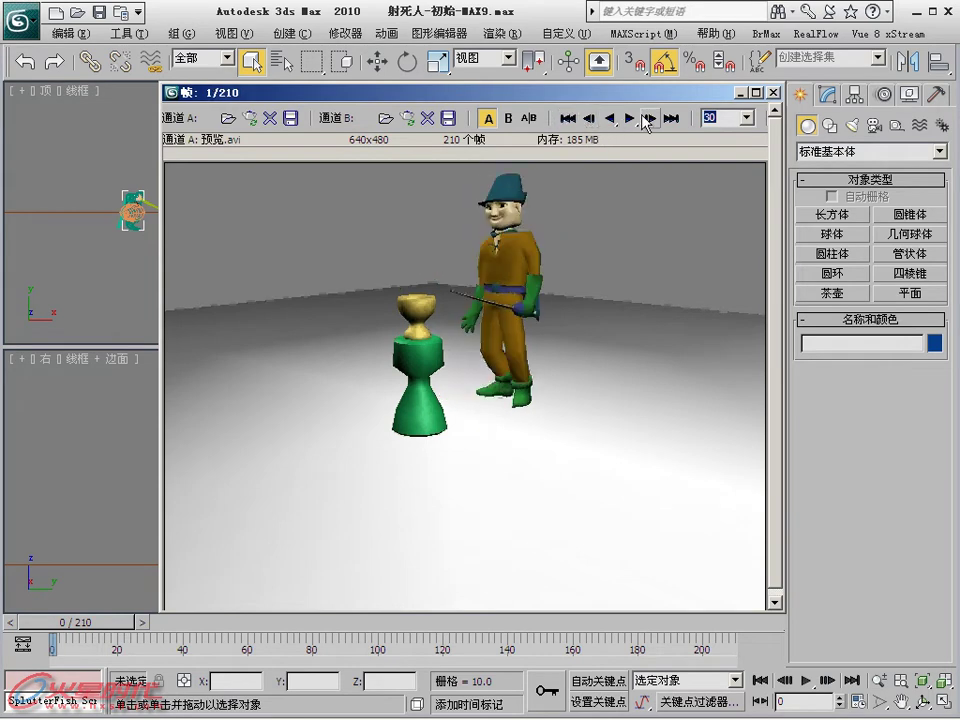
click(630, 120)
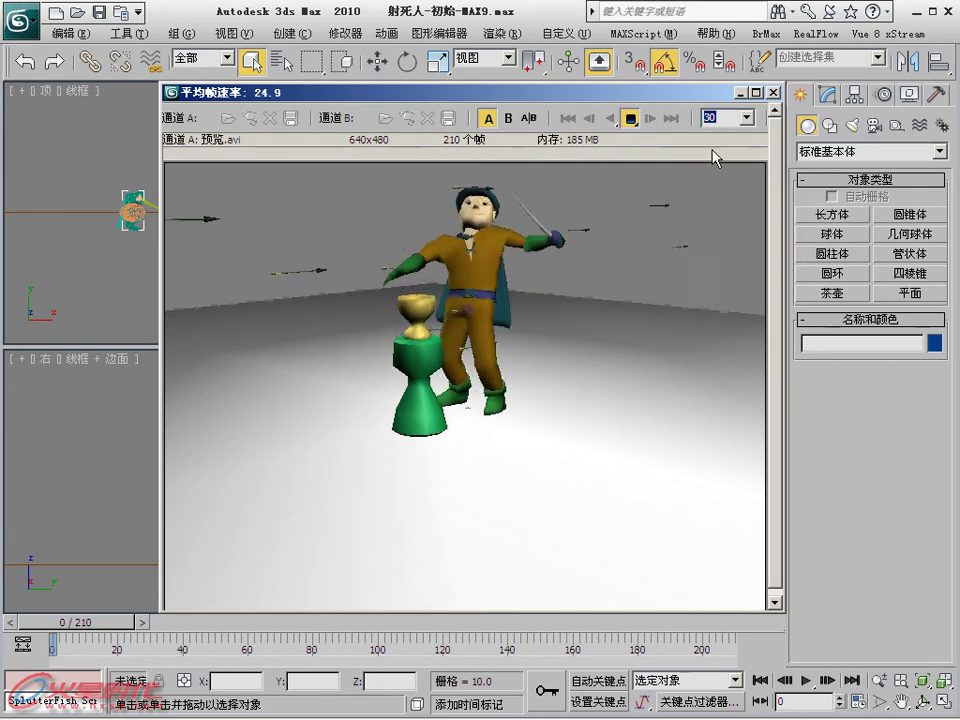
click(629, 120)
click(741, 95)
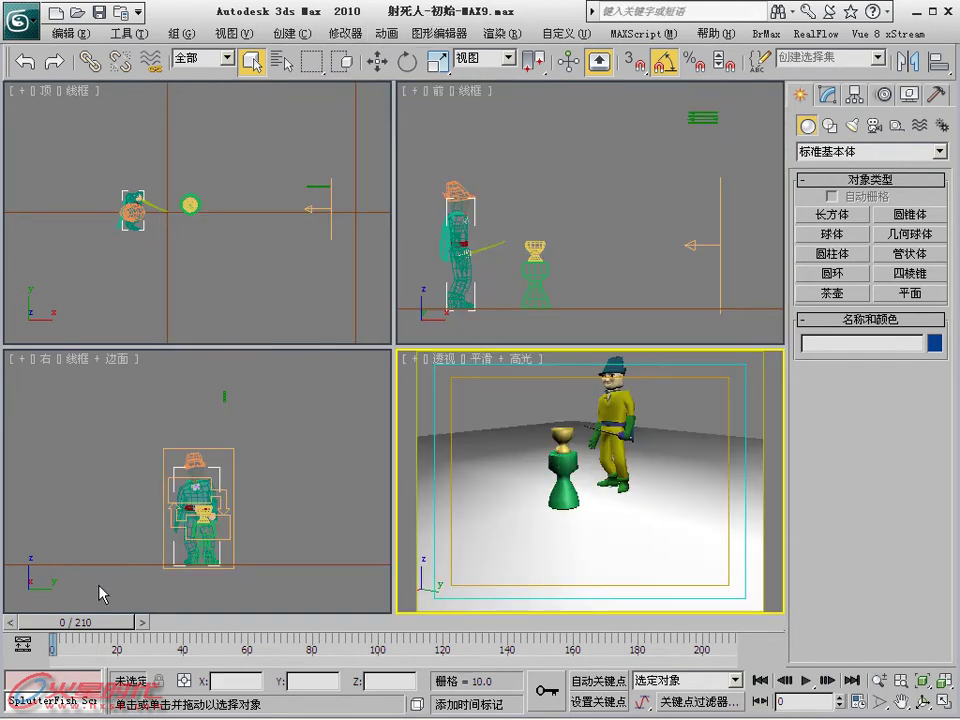
Scrub the character's poses in a maximized Perspective view and return to frame 0.
drag(63, 626, 388, 626)
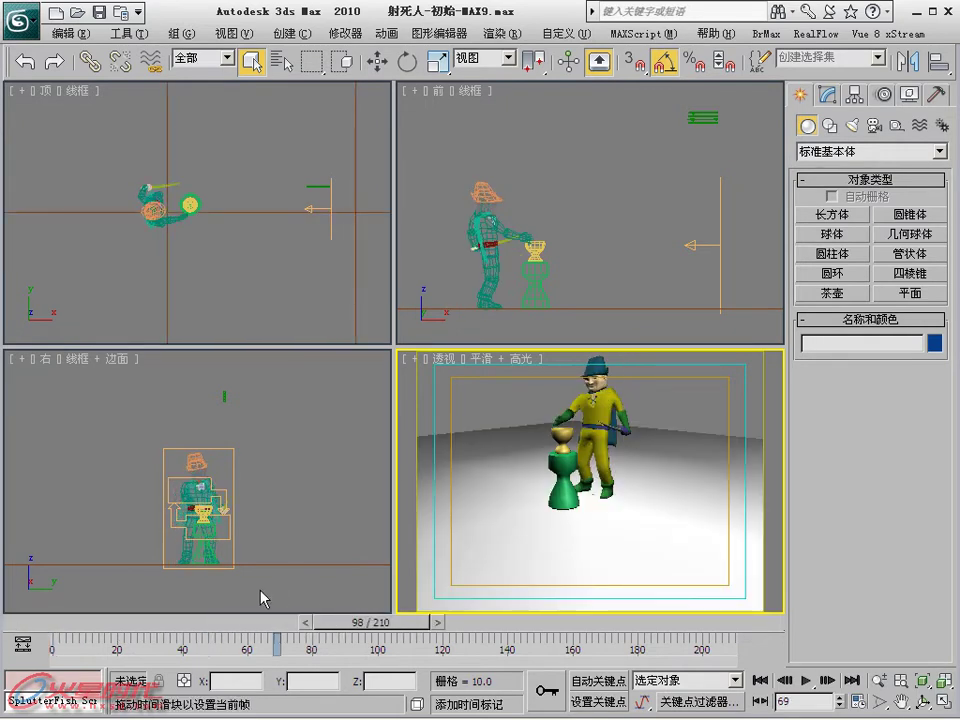
key(alt+w)
mouse_move(248, 628)
mouse_down()
mouse_move(563, 607)
mouse_move(772, 613)
mouse_move(762, 613)
mouse_up()
mouse_move(55, 612)
mouse_down()
mouse_move(117, 611)
mouse_move(43, 621)
mouse_up()
key(q)
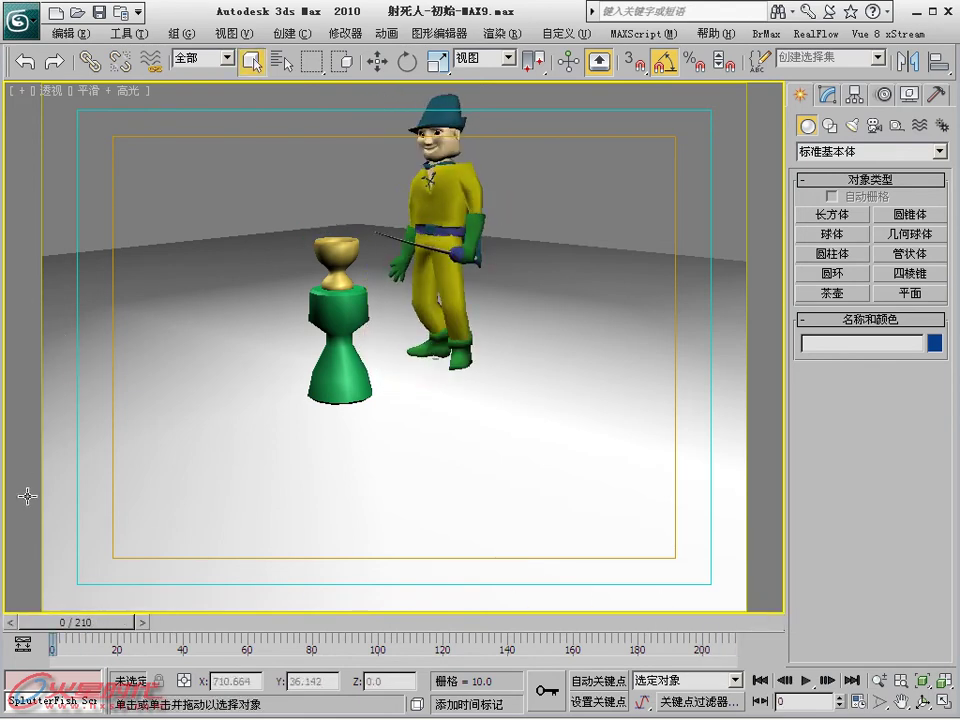
click(201, 305)
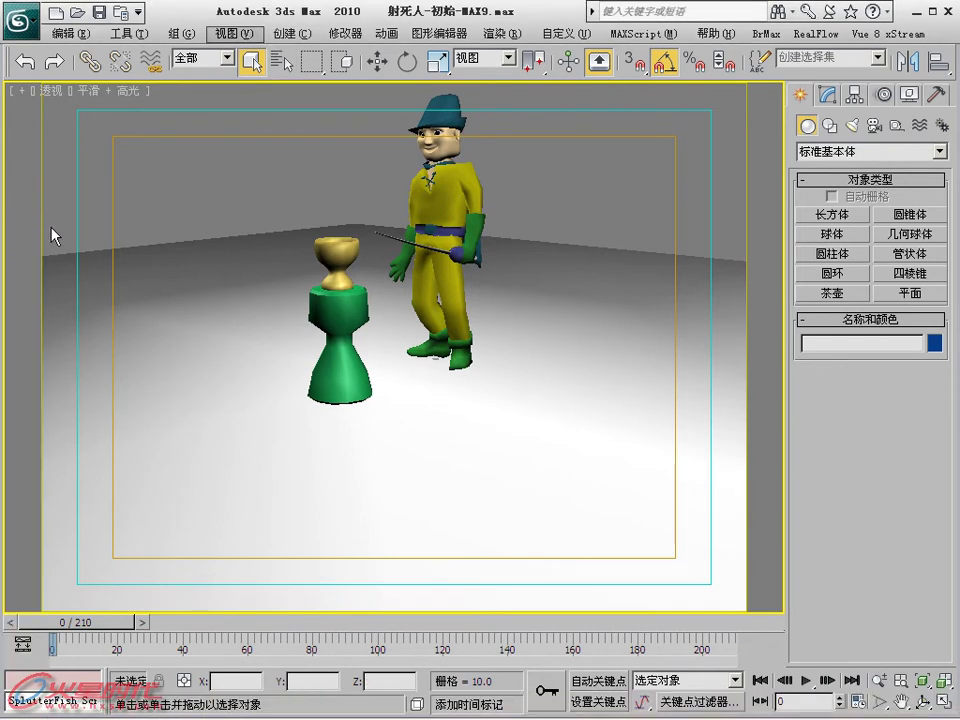
Open Particle View, move it to the screen top, make it taller and narrower, then minimize it.
key(6)
mouse_move(241, 178)
mouse_down()
mouse_move(255, 20)
mouse_move(236, 17)
mouse_up()
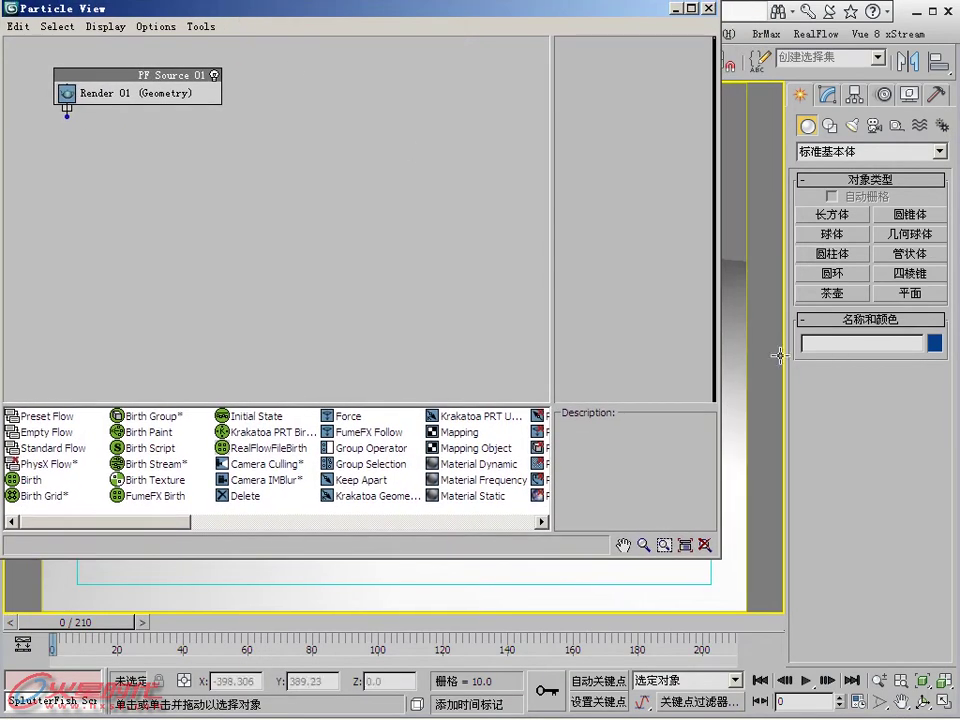
mouse_move(720, 343)
mouse_down()
mouse_move(633, 331)
mouse_move(545, 340)
mouse_up()
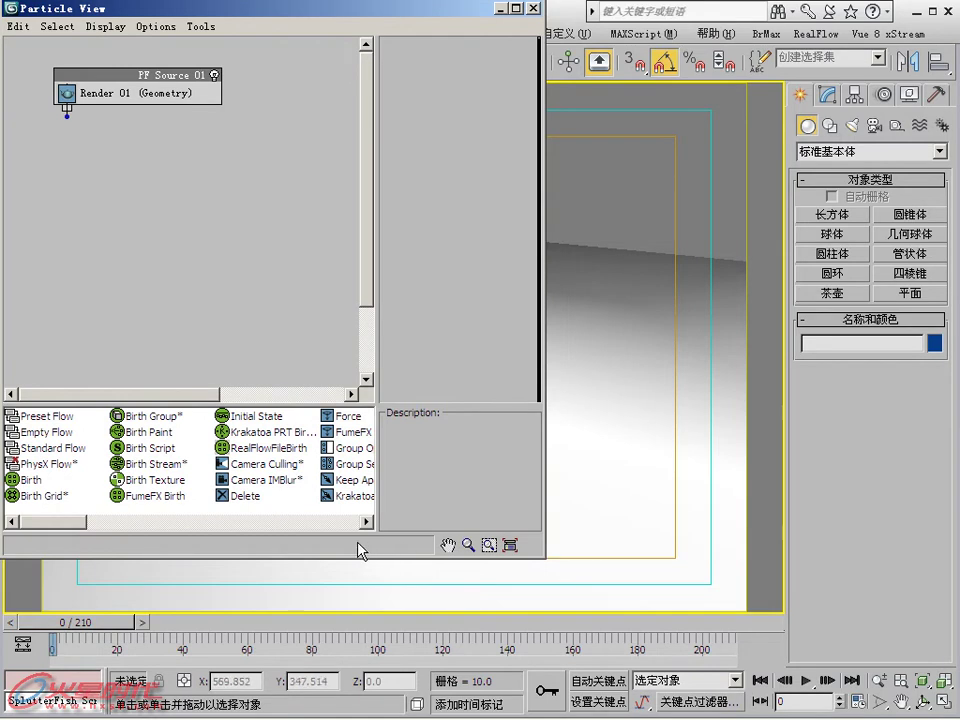
drag(349, 556, 334, 611)
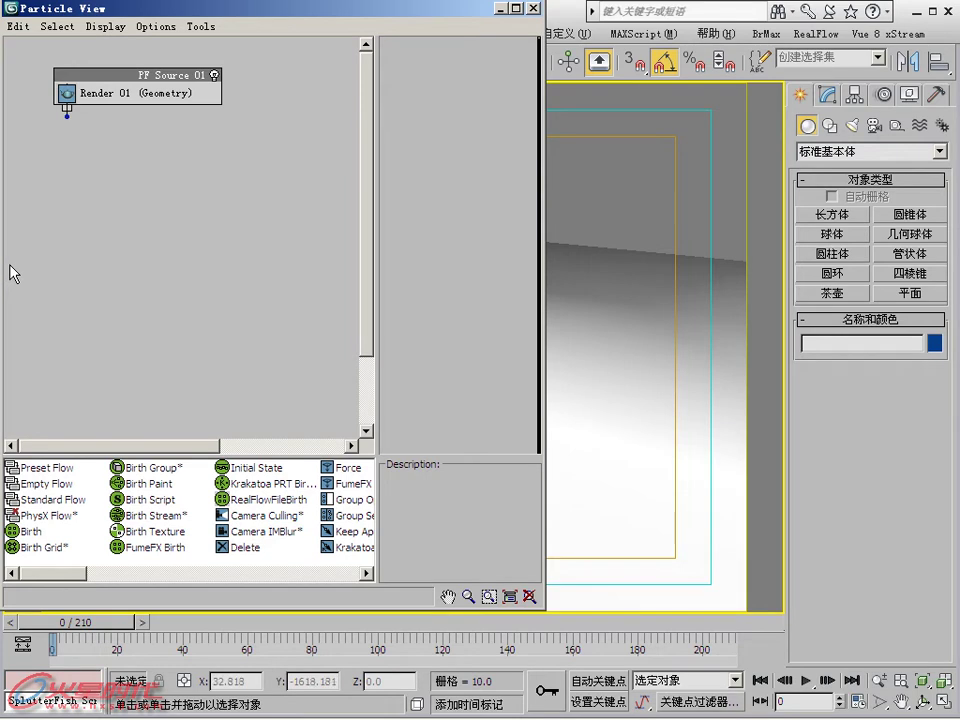
drag(1, 257, 4, 257)
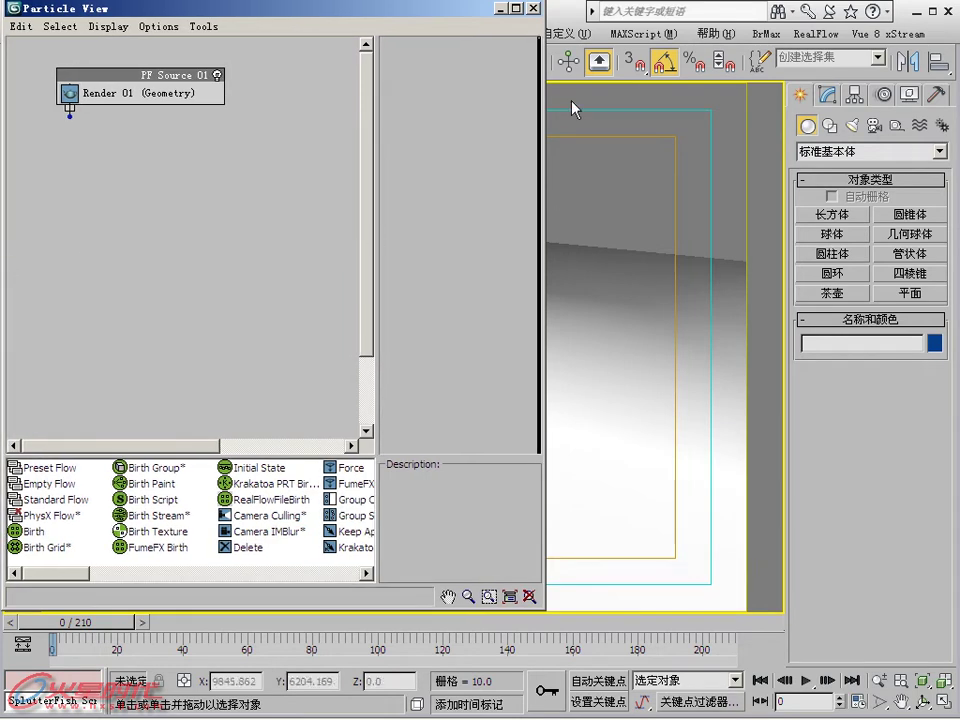
click(499, 9)
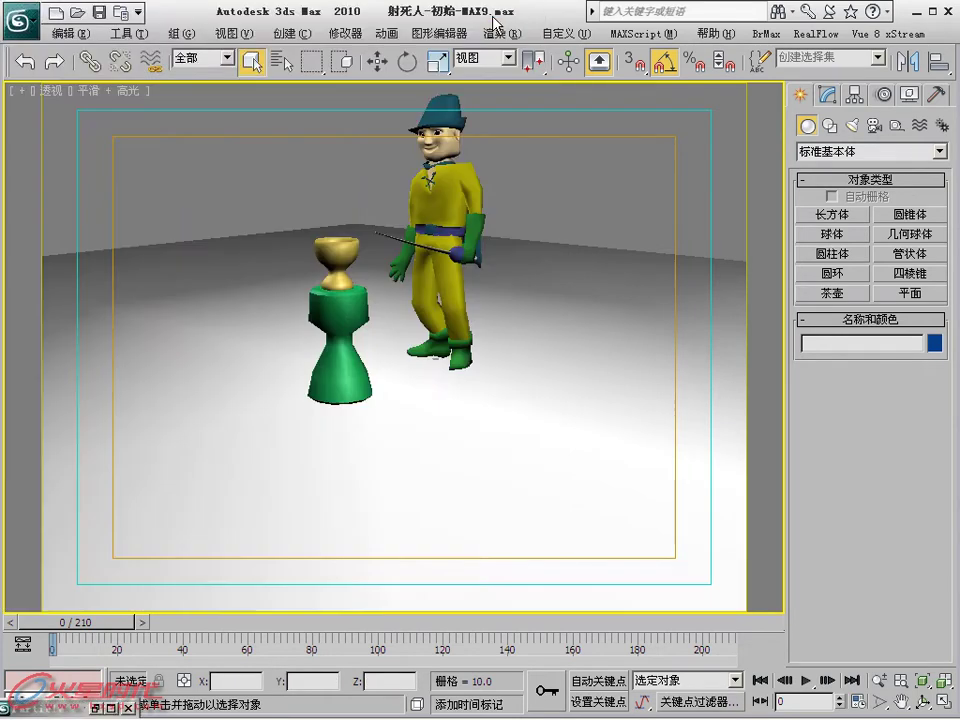
Maximize the Front viewport, then select and centre the 箭组 arrow group.
key(alt+w)
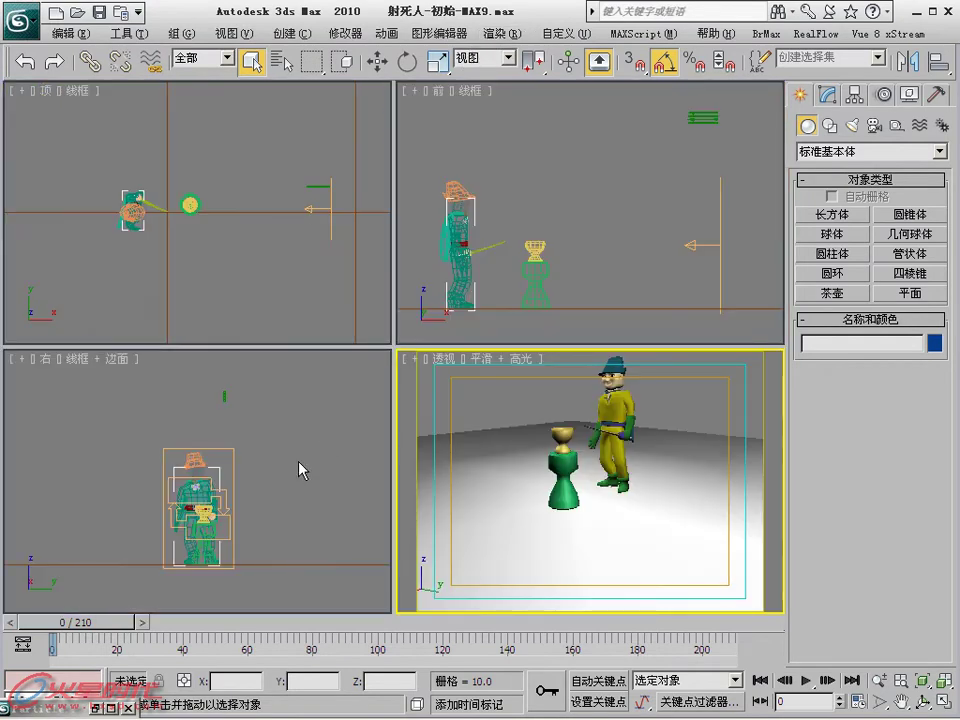
click(300, 467)
click(720, 250)
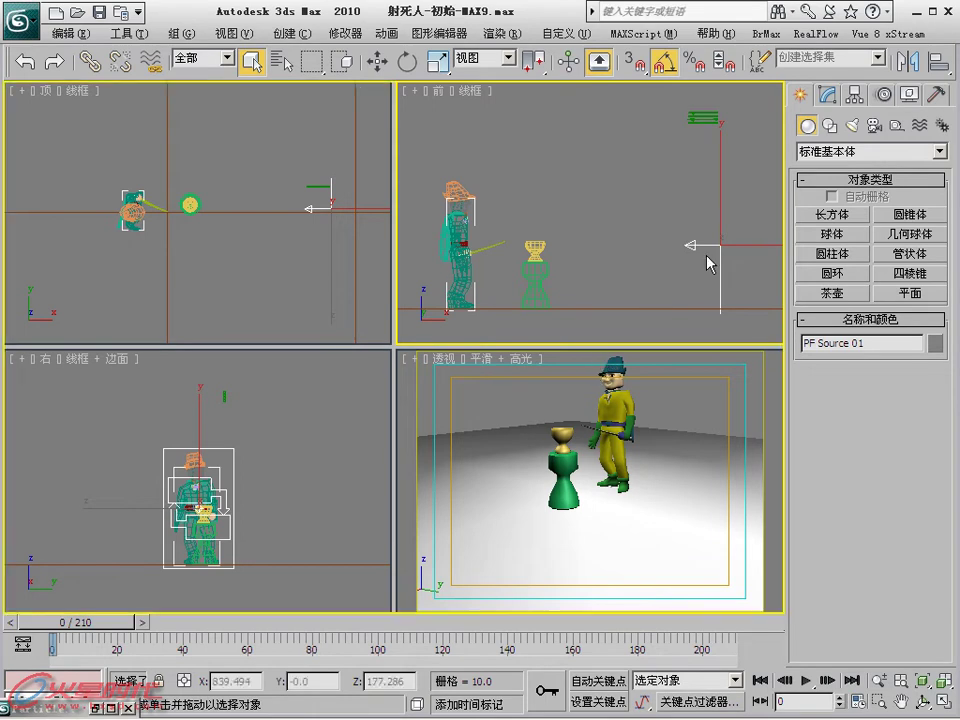
key(alt+w)
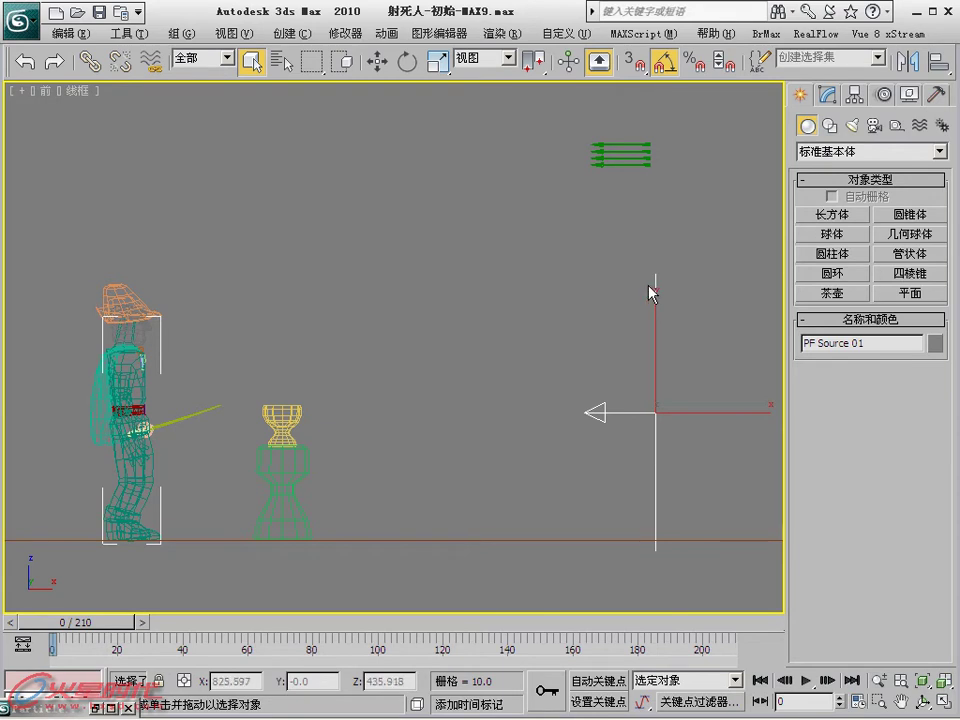
click(650, 158)
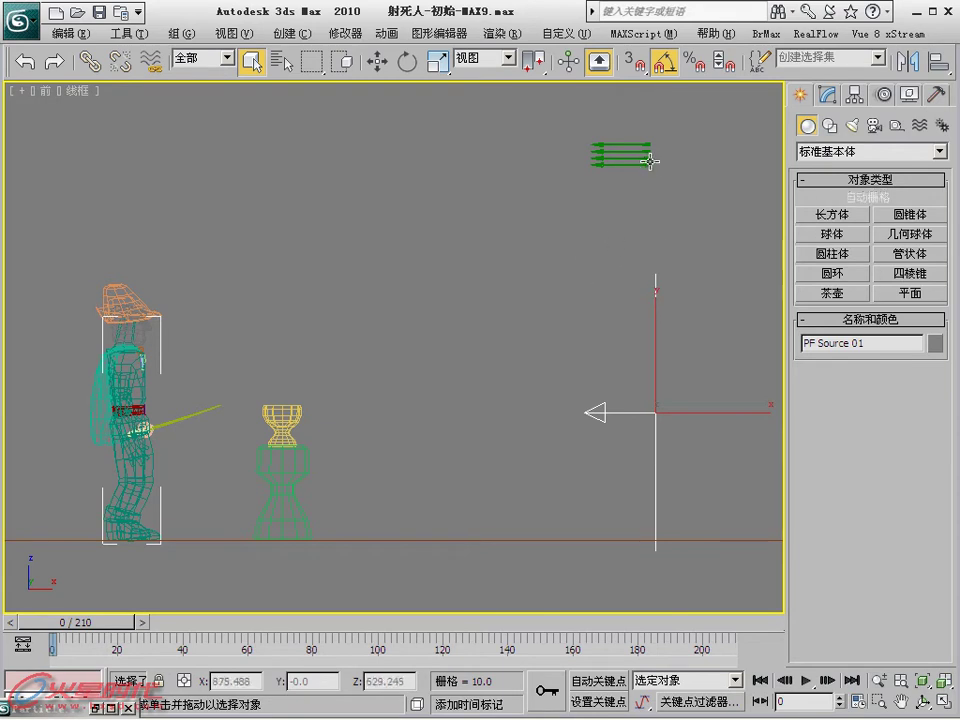
middle_drag(643, 195, 439, 362)
Ungroup the 箭组 arrow group into separate arrows.
scroll(464, 349, up, 4)
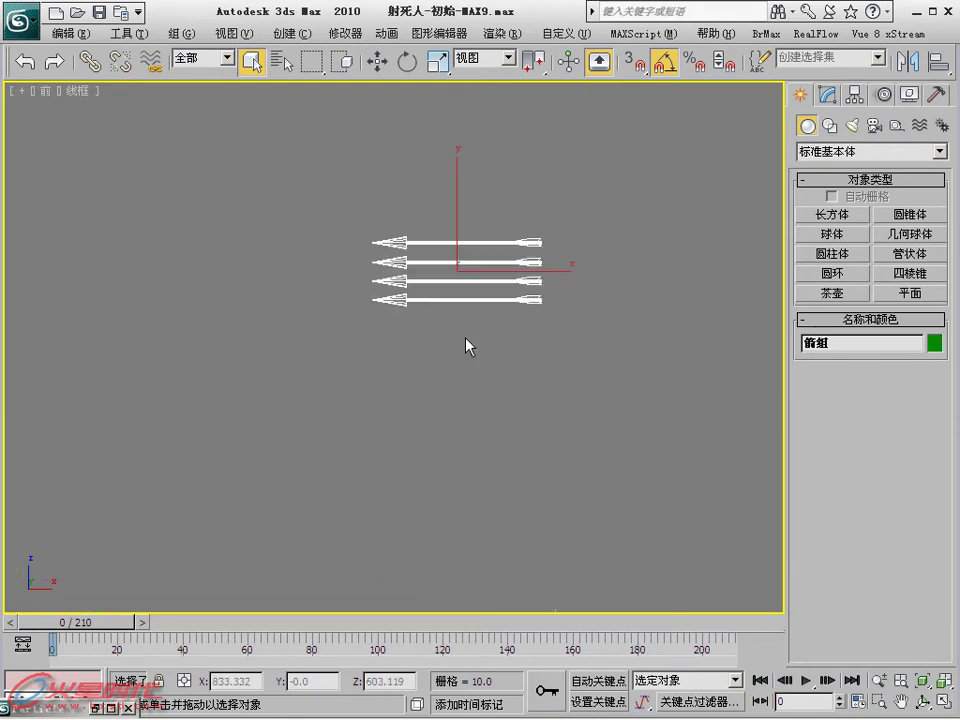
click(189, 33)
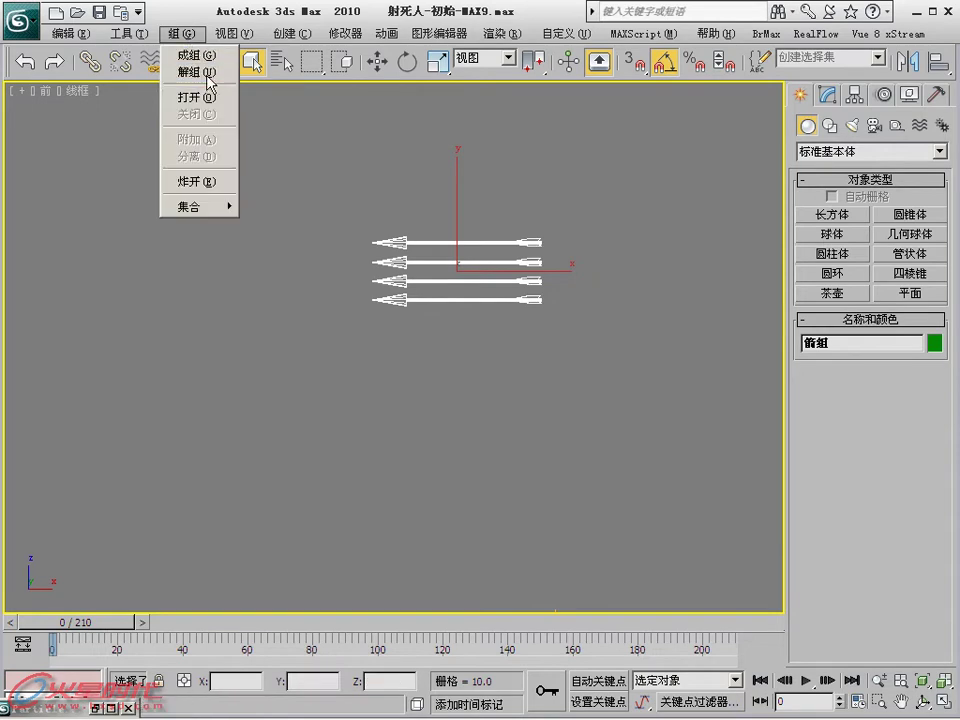
click(208, 71)
Check each of the four arrows' pivots with Affect Pivot Only, then turn it off.
click(450, 240)
click(855, 94)
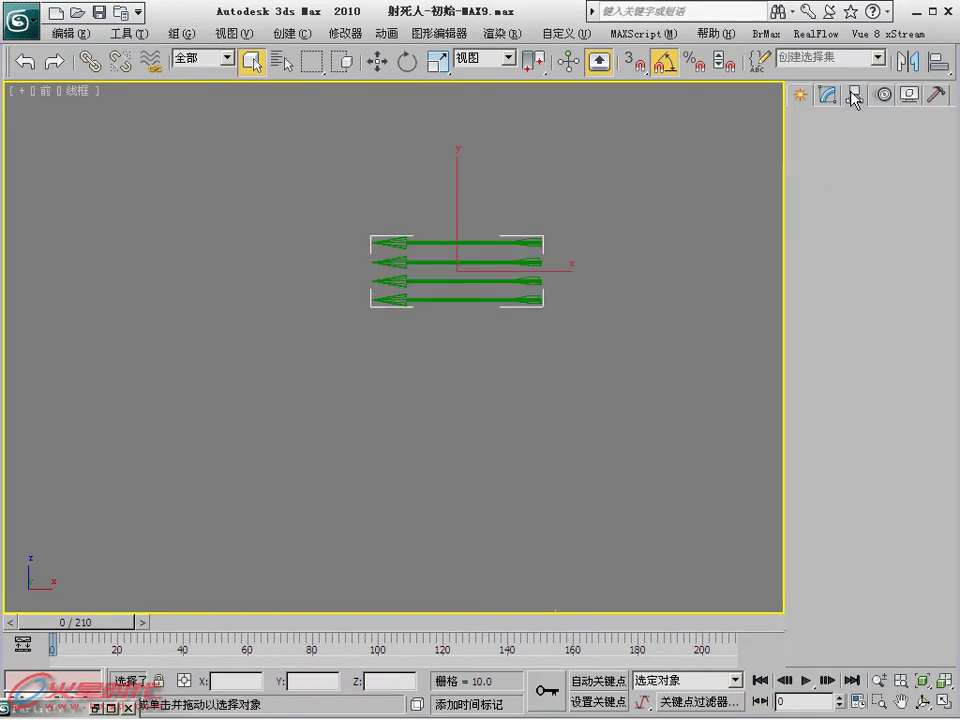
click(838, 214)
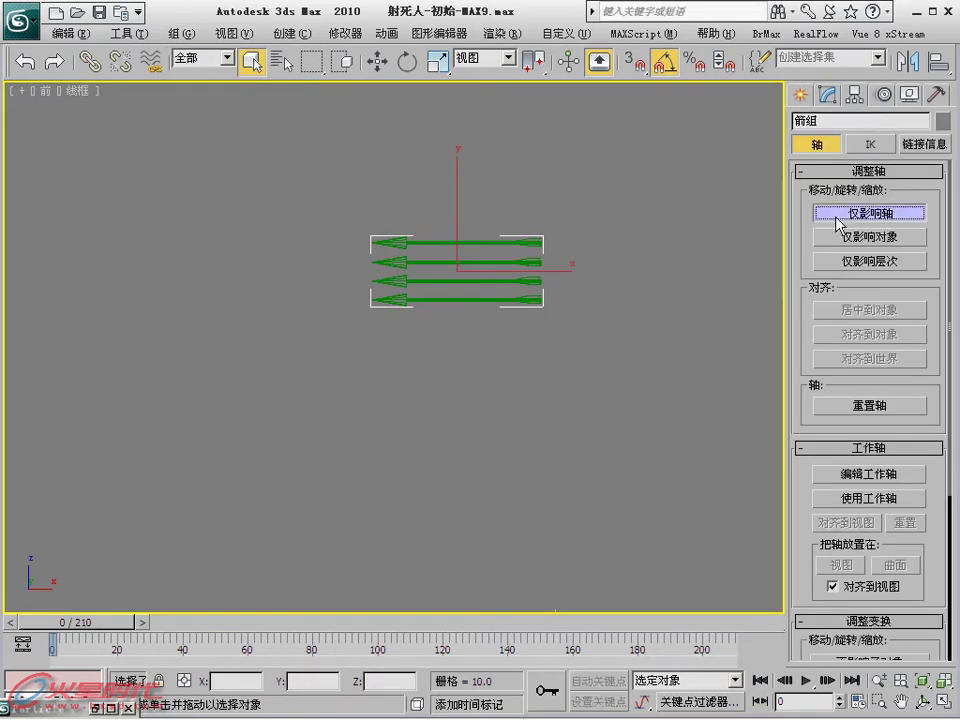
click(480, 242)
click(482, 260)
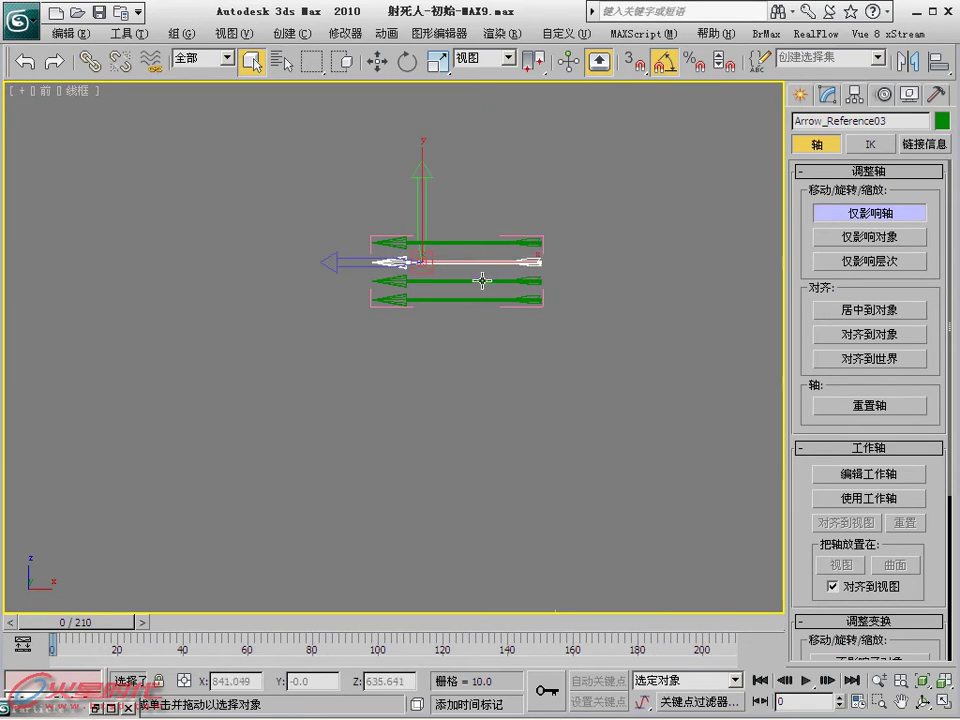
click(481, 280)
click(481, 300)
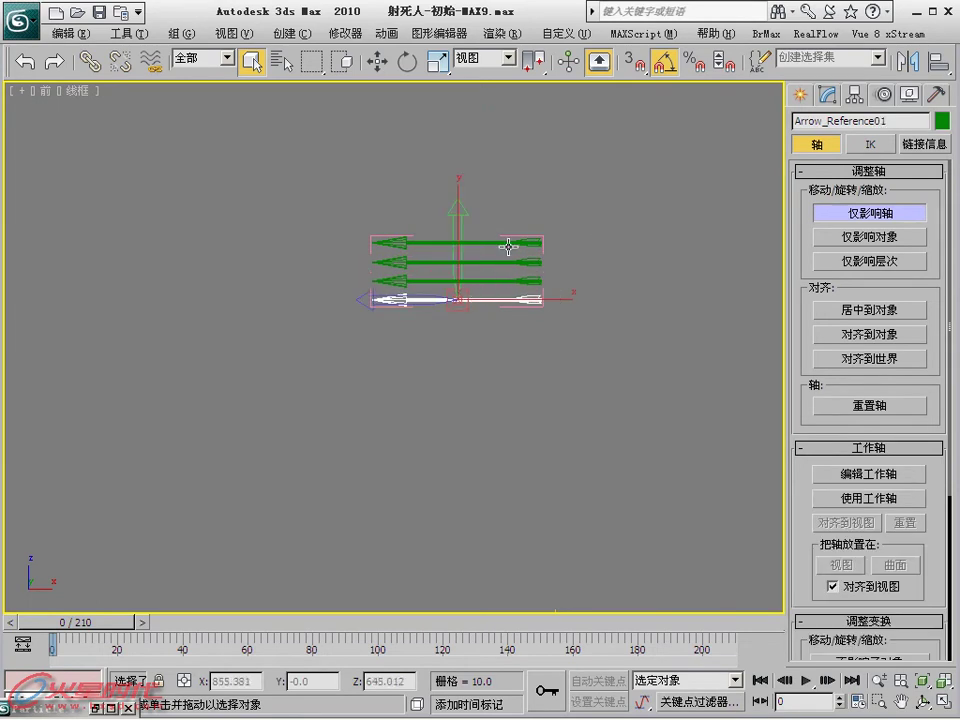
click(888, 213)
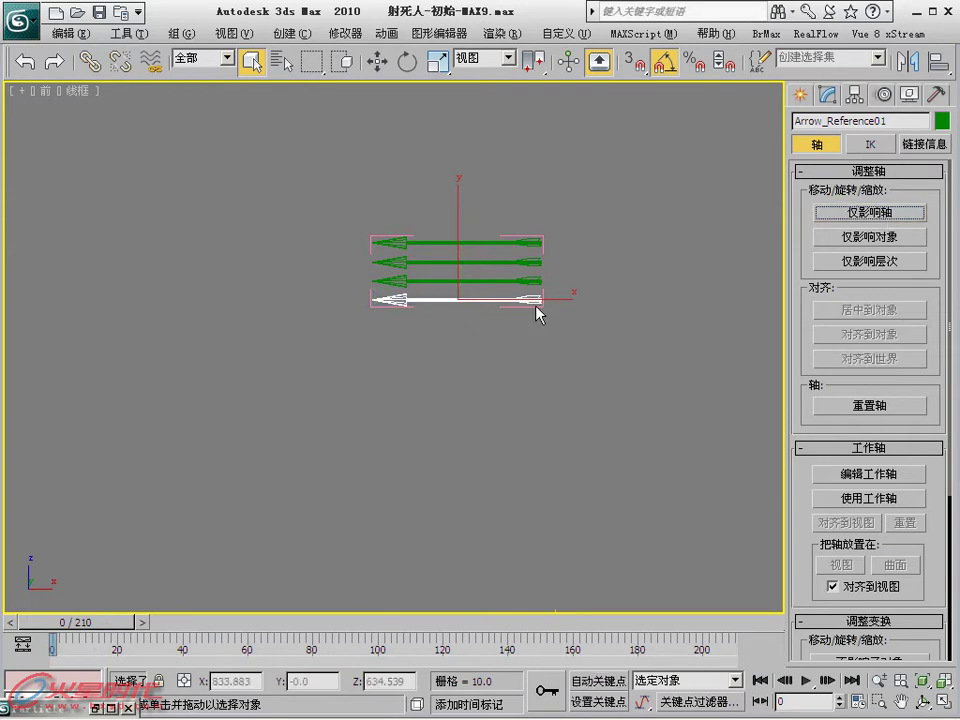
Regroup the four arrows as 箭组 and reframe the view on arrows and character.
click(181, 33)
click(197, 112)
scroll(479, 290, up, 2)
scroll(561, 326, down, 5)
middle_drag(601, 283, 646, 257)
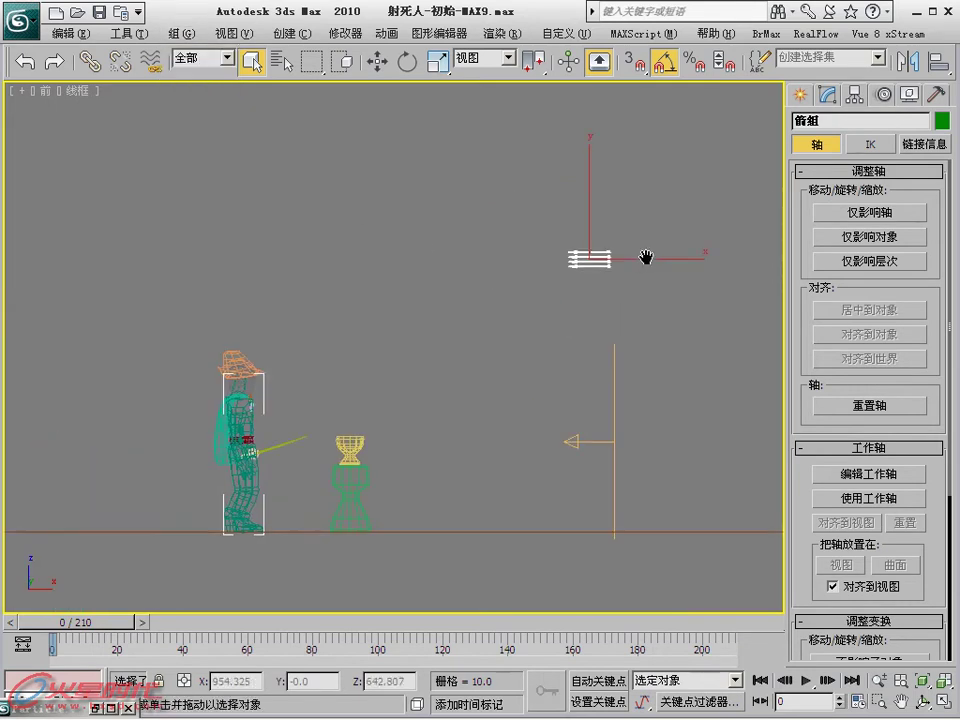
Add a Birth operator as Event 01 and wire PF Source 01 into it.
key(6)
mouse_move(400, 20)
mouse_down()
mouse_move(727, 30)
mouse_move(880, 16)
mouse_up()
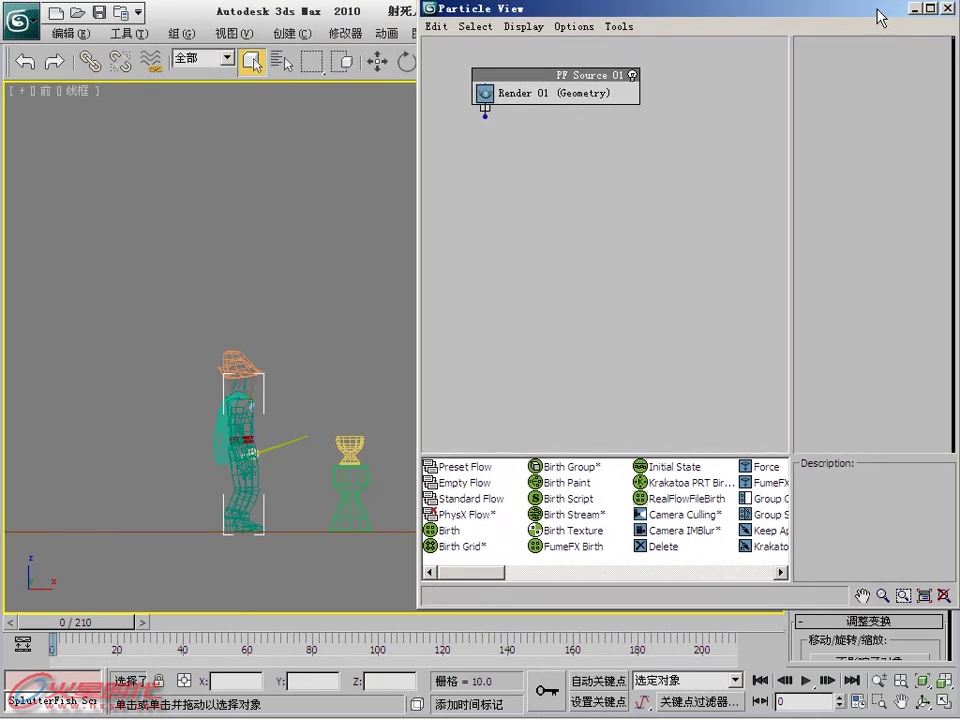
drag(445, 531, 570, 264)
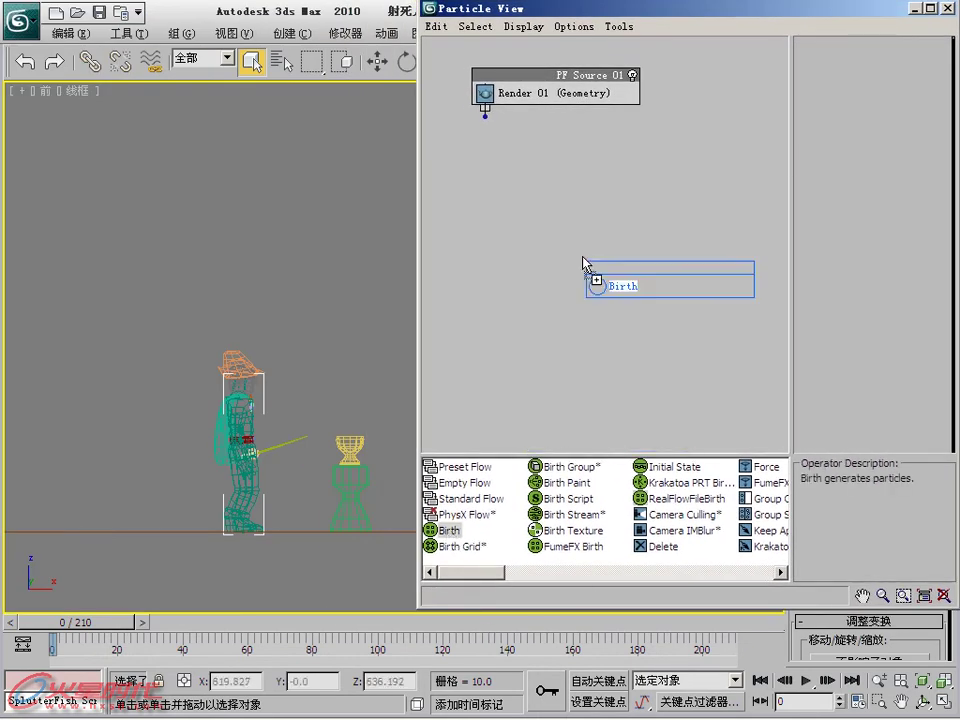
drag(617, 236, 551, 176)
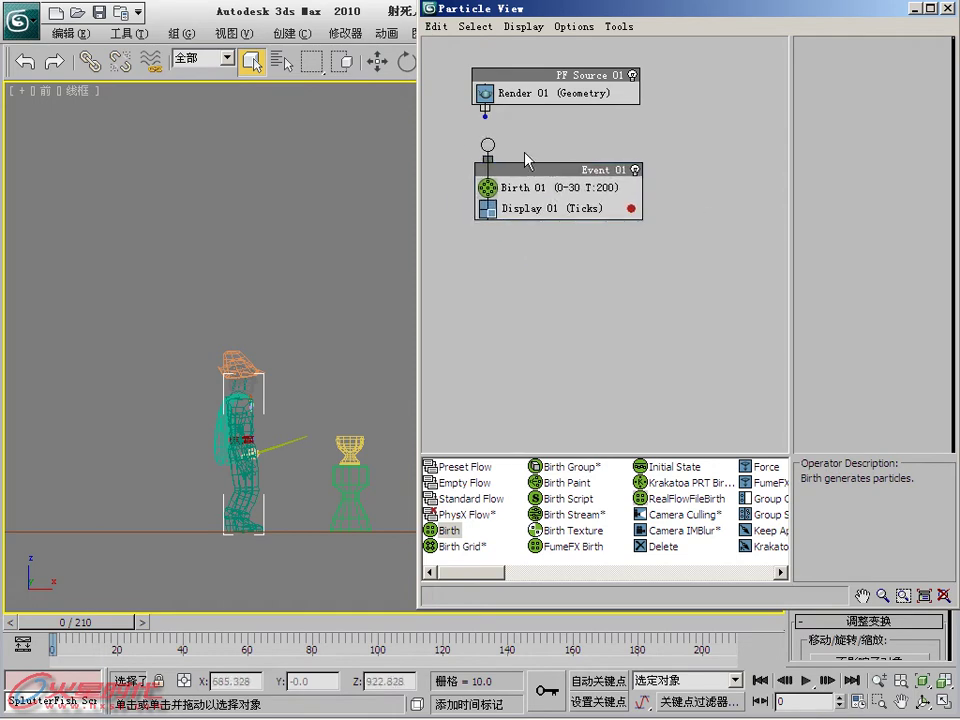
drag(485, 119, 487, 148)
Set Birth 01 to Emit Start 50, Emit Stop 150 and Amount 40.
click(562, 187)
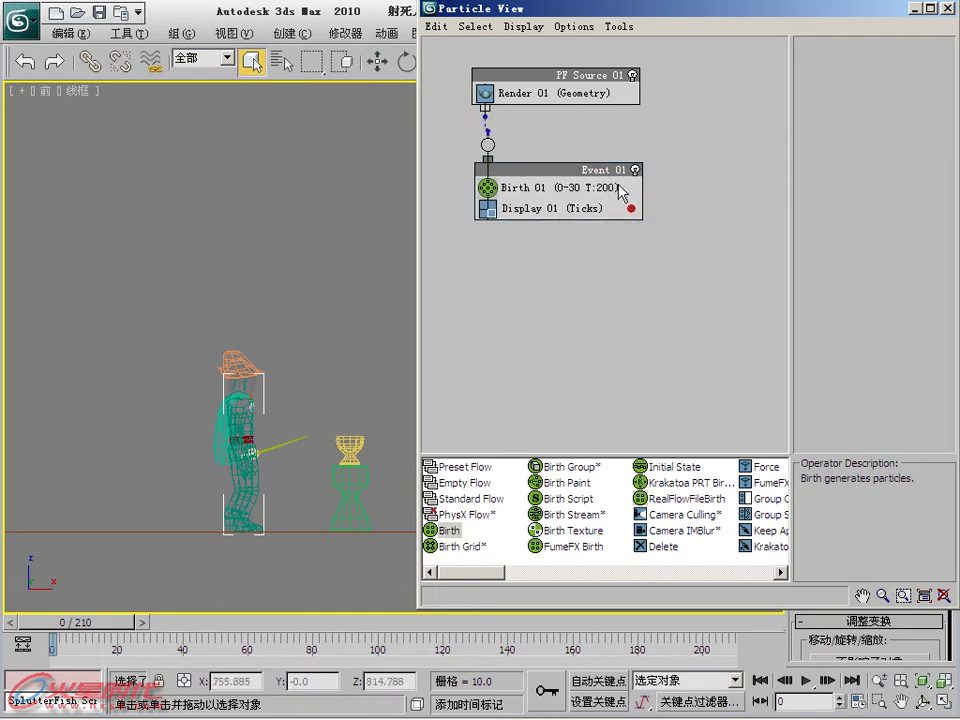
text(50)
key(Return)
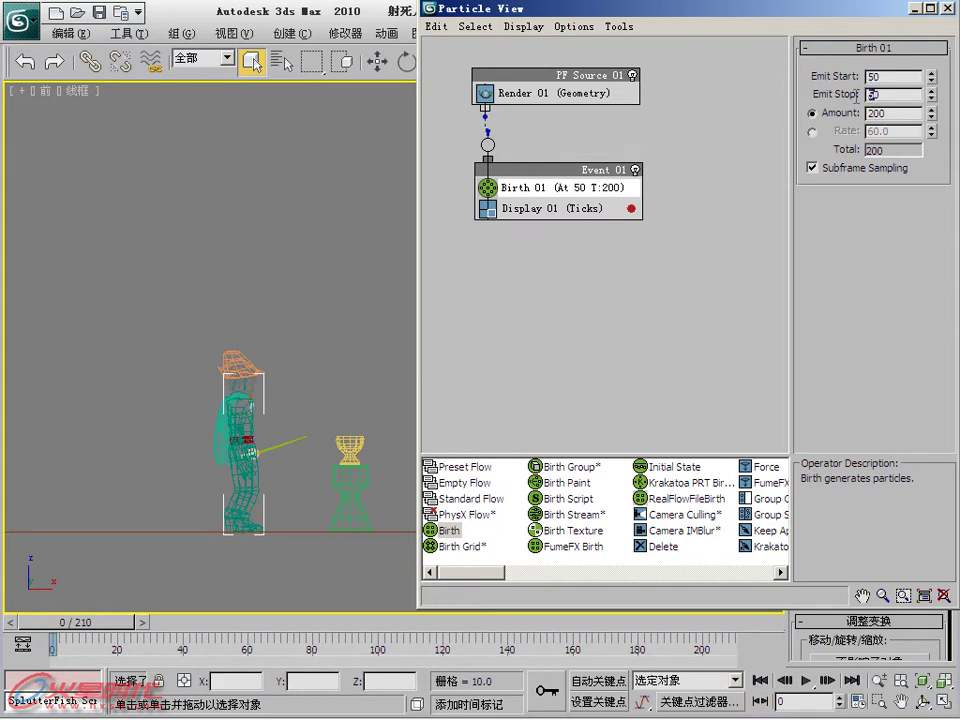
text(150)
key(Return)
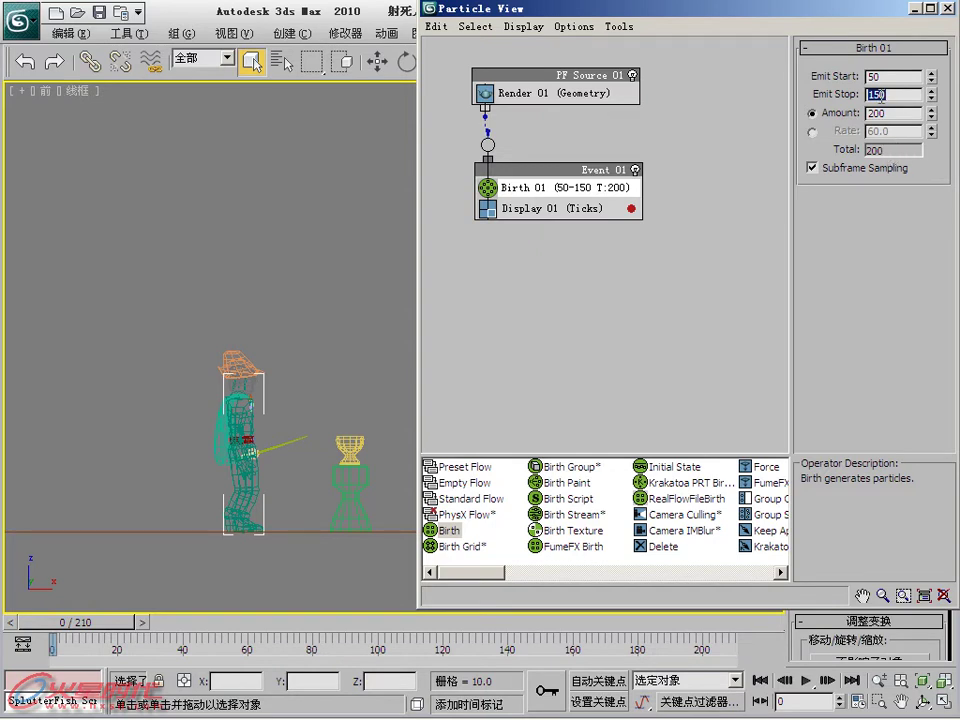
double_click(888, 112)
text(40)
key(Return)
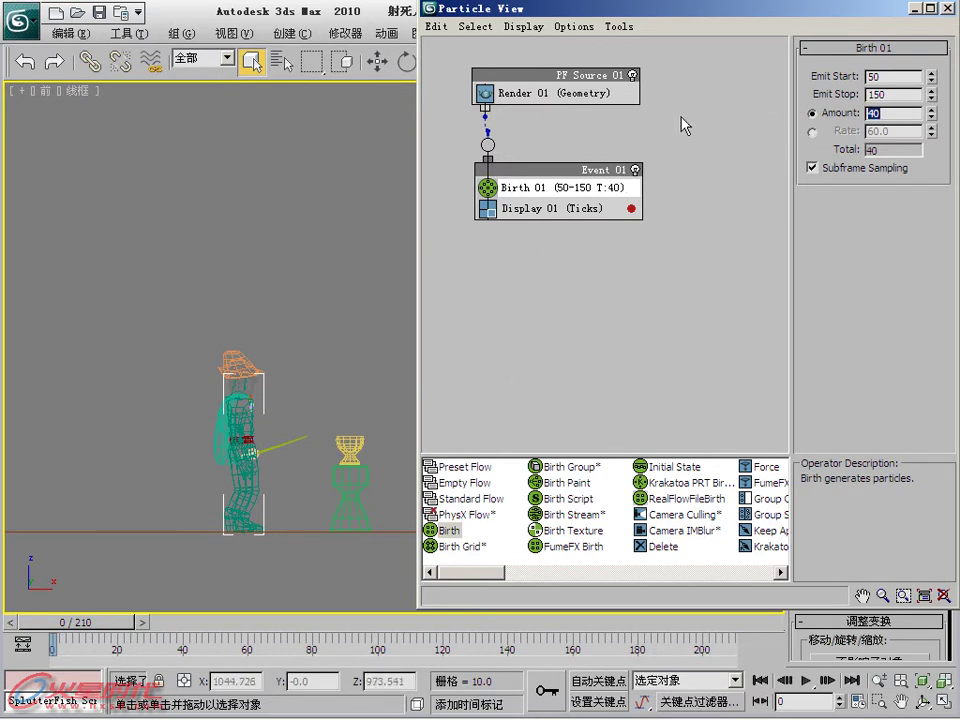
Set PF Source 01's viewport Integration Step to Half Frame in System Management.
click(595, 80)
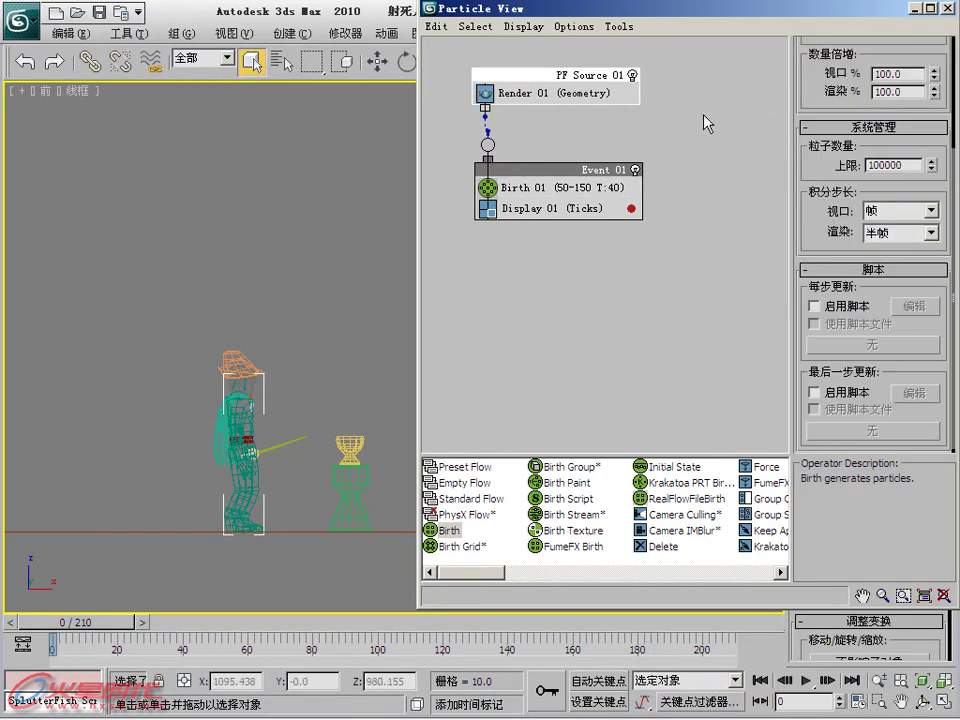
drag(829, 88, 838, 108)
double_click(901, 102)
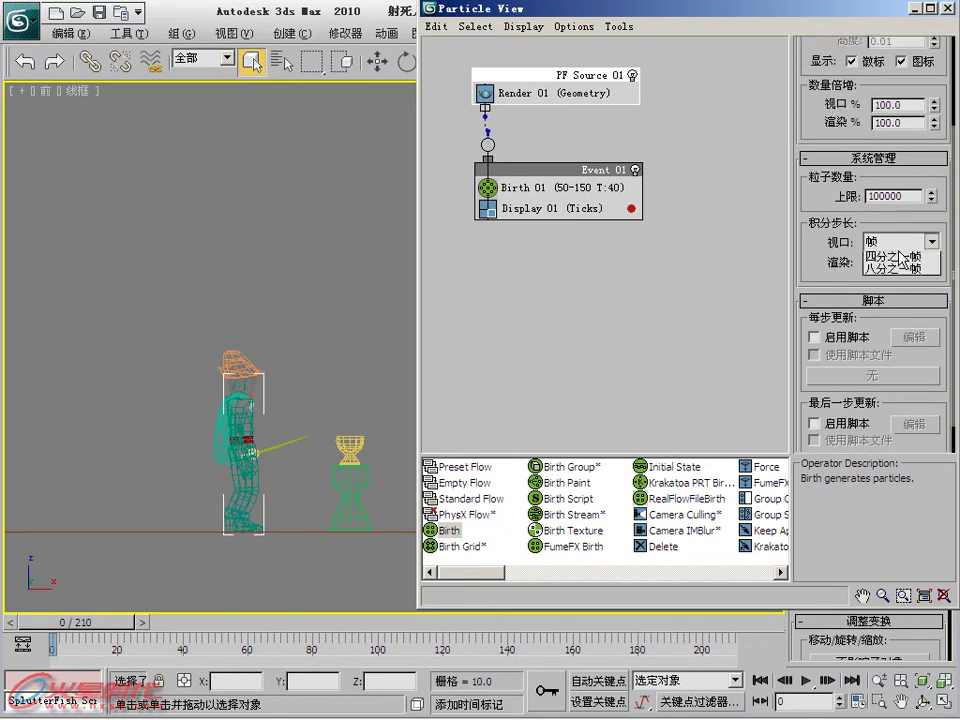
click(898, 241)
click(893, 283)
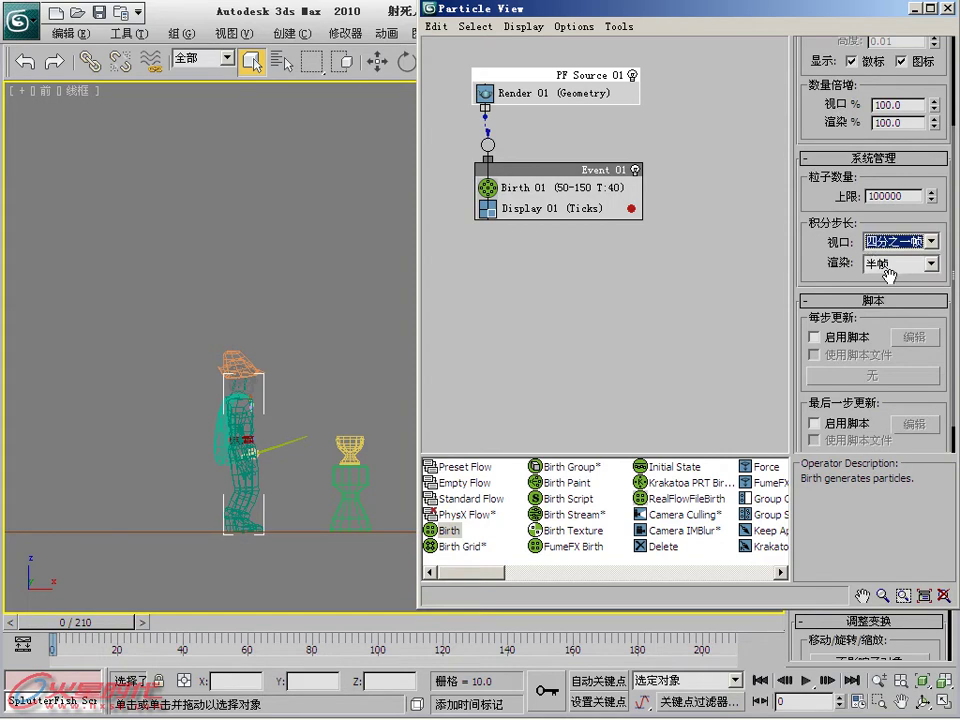
click(912, 245)
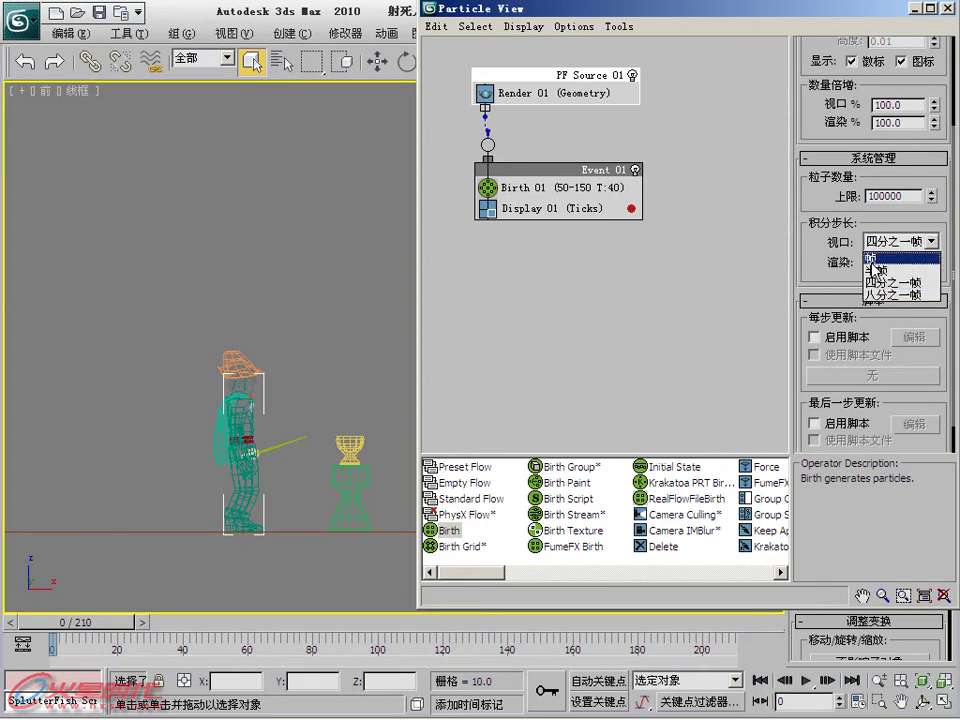
click(876, 269)
click(711, 259)
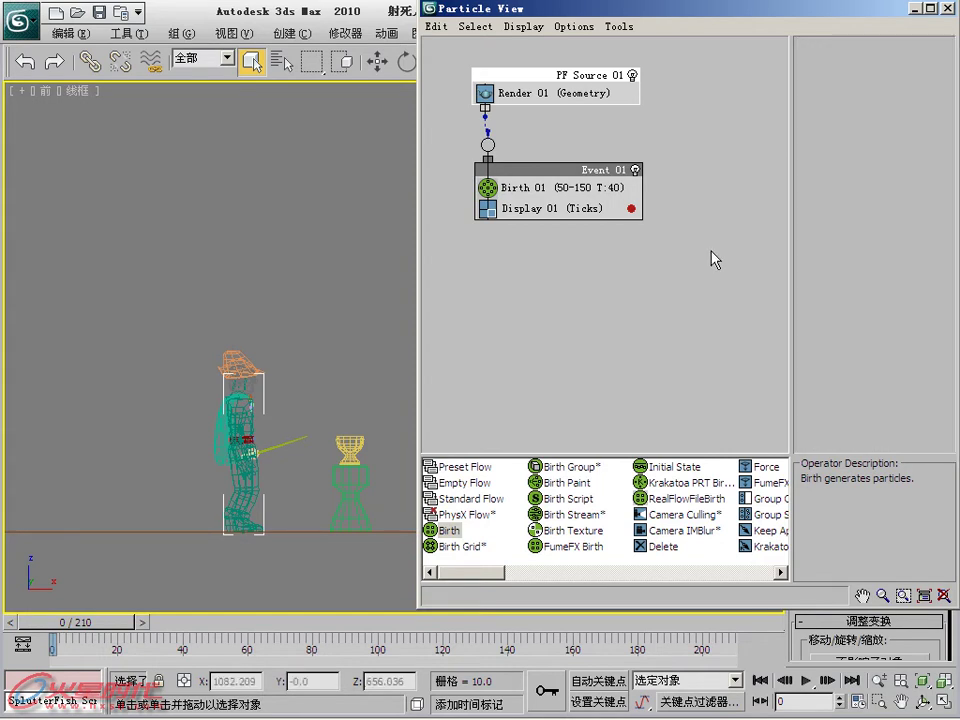
mouse_move(117, 620)
mouse_down()
mouse_move(287, 611)
mouse_move(196, 615)
mouse_up()
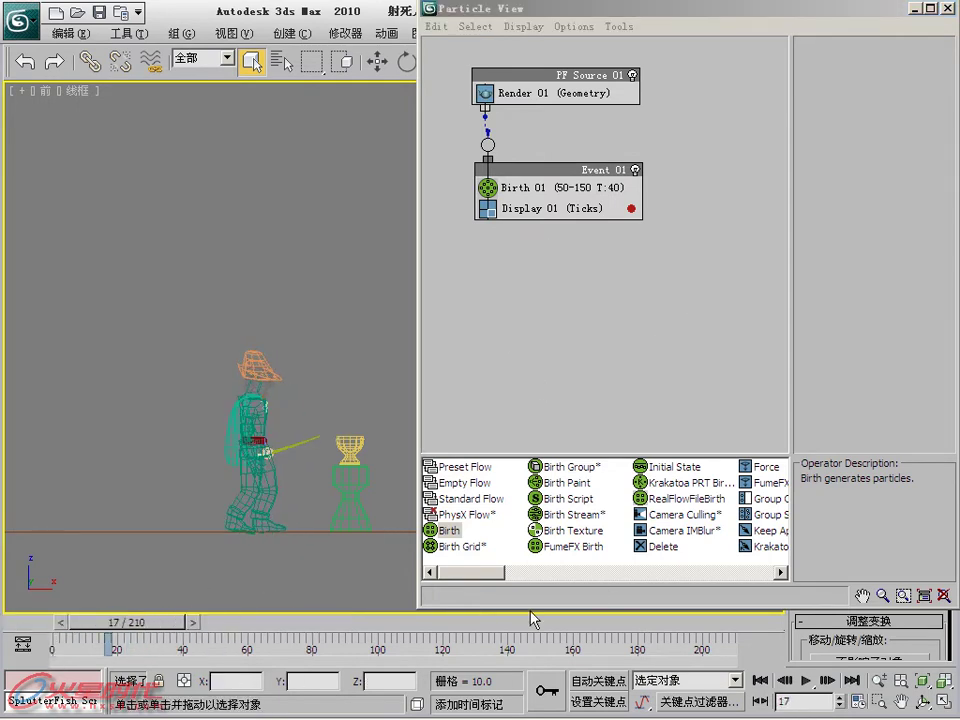
Insert a Position Icon operator into Event 01 between Birth 01 and Display 01.
click(518, 585)
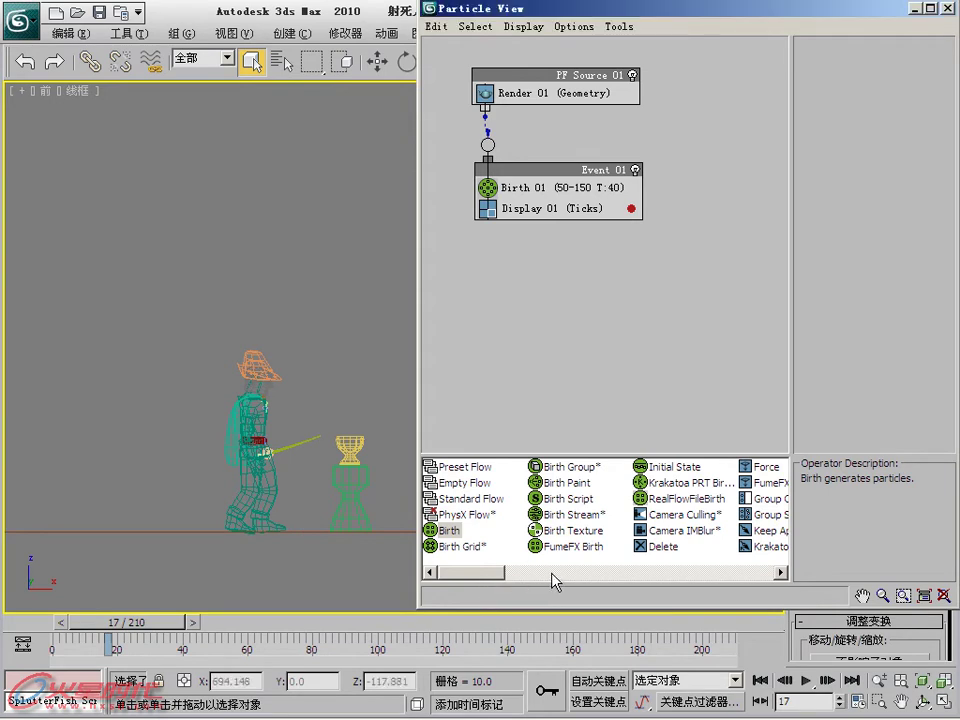
drag(500, 582, 550, 582)
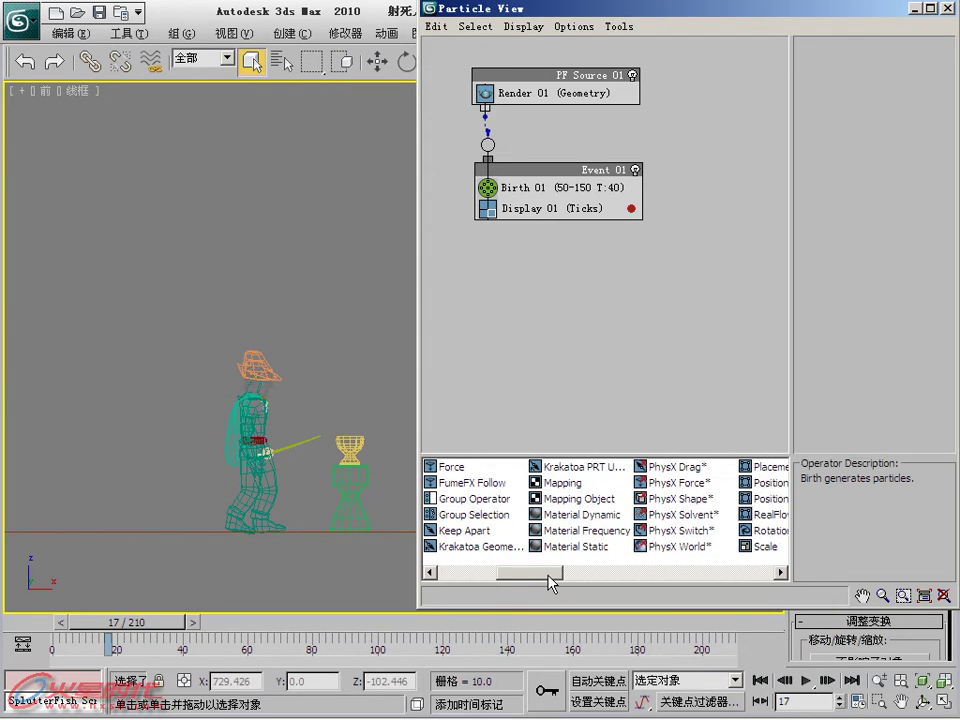
drag(556, 585, 595, 579)
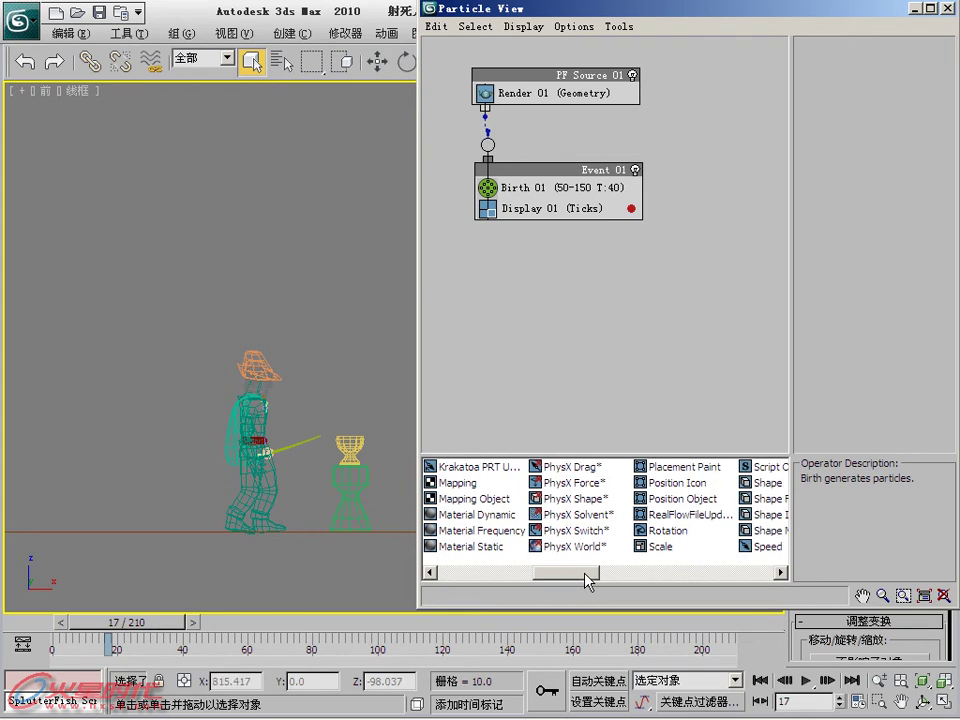
drag(680, 482, 564, 190)
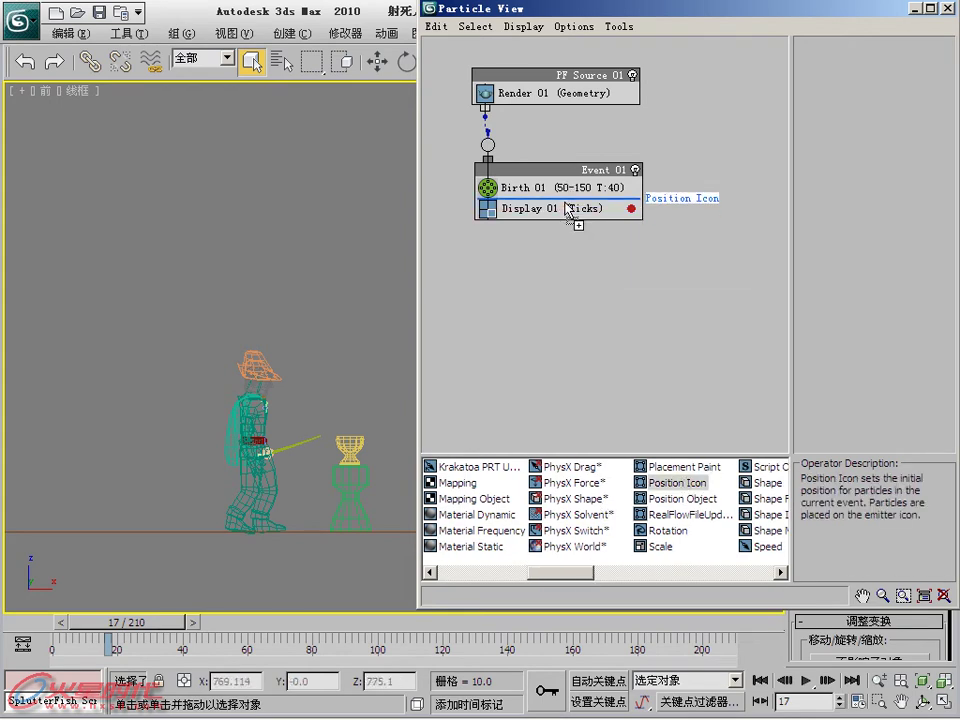
drag(565, 193, 588, 214)
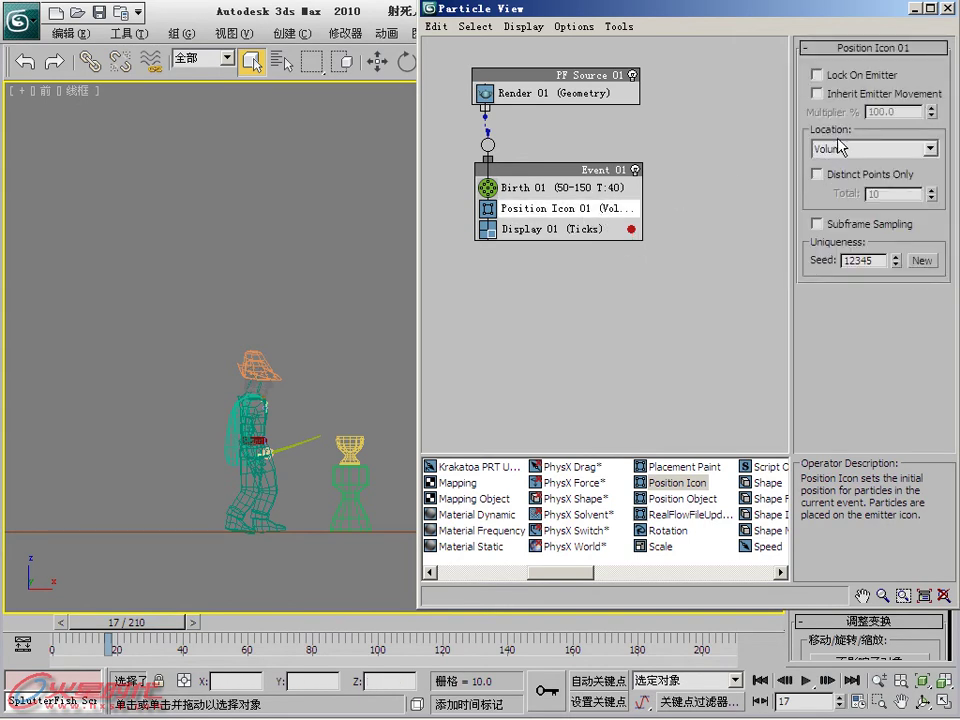
drag(576, 8, 843, 676)
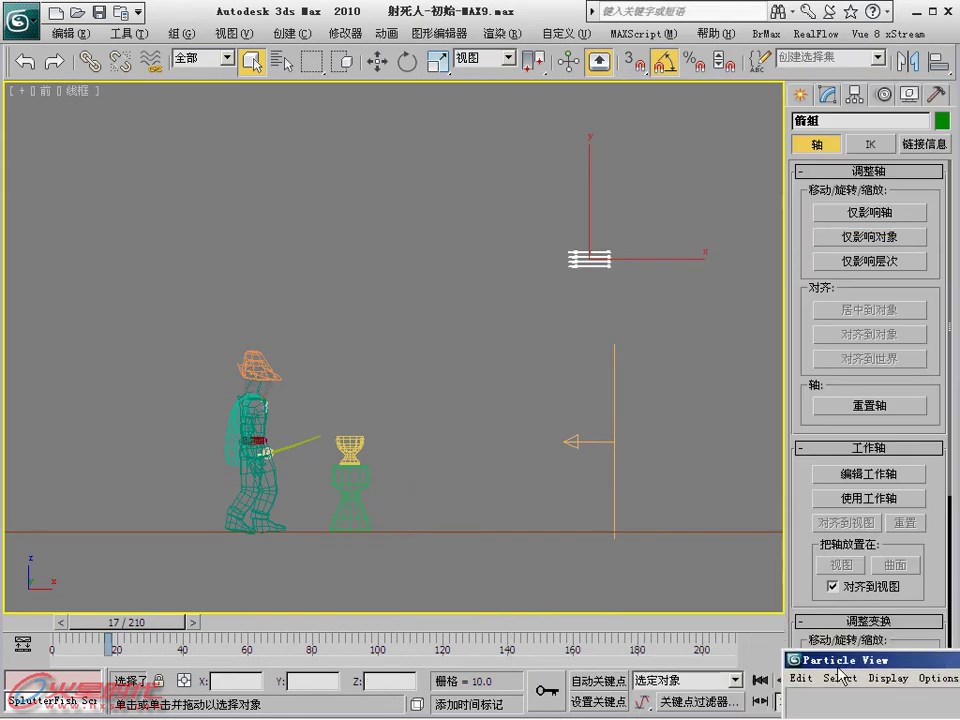
Scrub to frame 113 and drag a Speed operator from the depot toward Event 01.
mouse_move(170, 622)
mouse_down()
mouse_move(452, 583)
mouse_move(679, 382)
mouse_up()
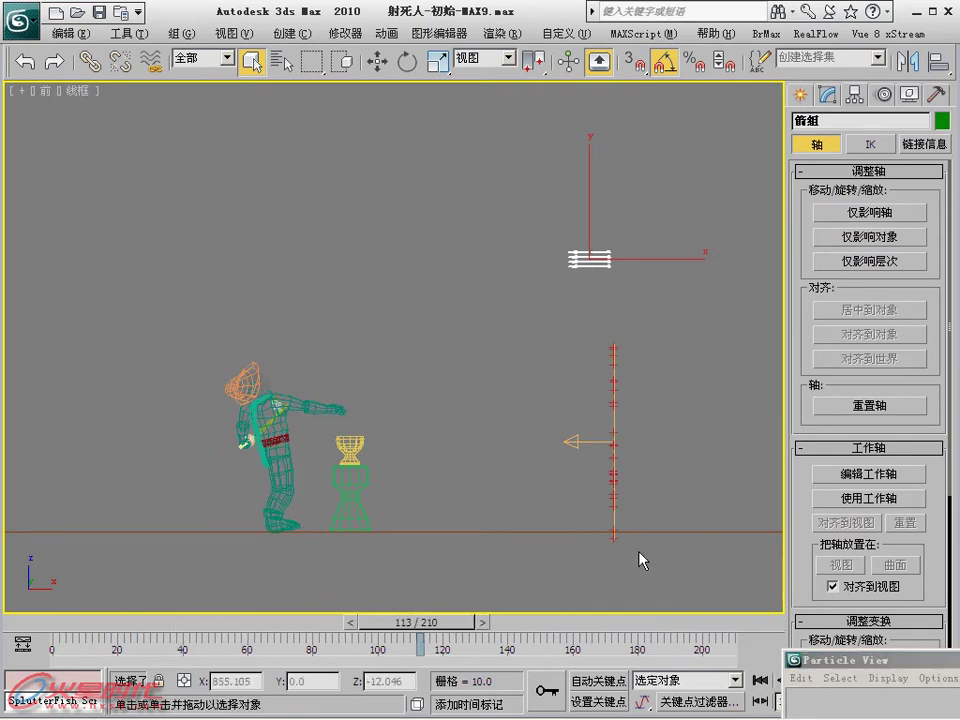
mouse_move(828, 662)
mouse_down()
mouse_move(596, 403)
mouse_move(240, 131)
mouse_move(42, 96)
mouse_move(41, 12)
mouse_up()
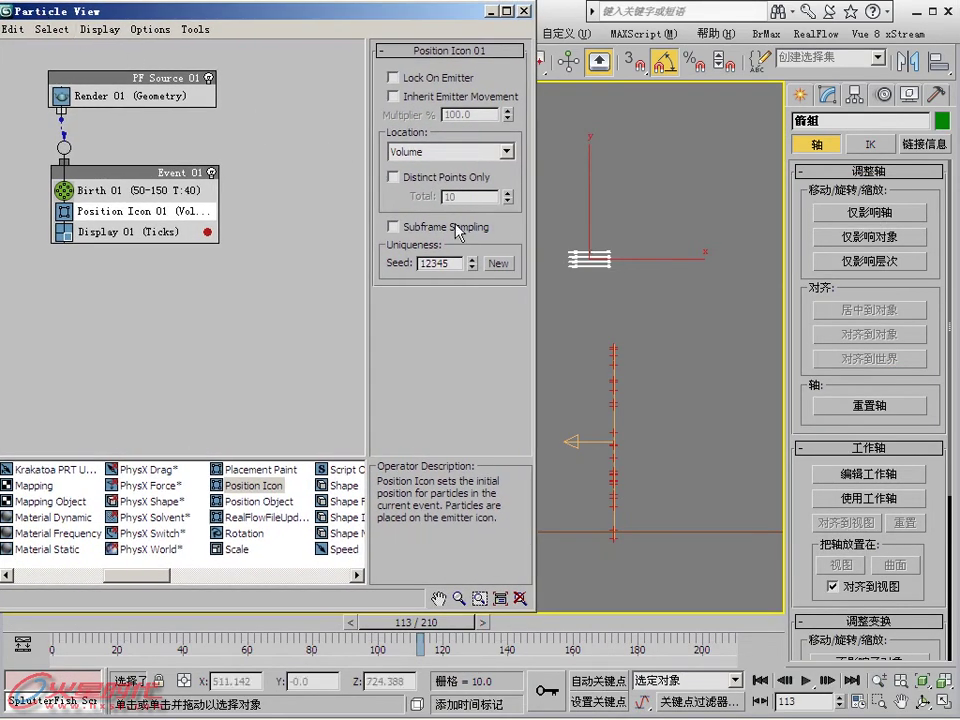
mouse_move(605, 220)
middle_down()
mouse_move(688, 204)
mouse_move(653, 365)
middle_up()
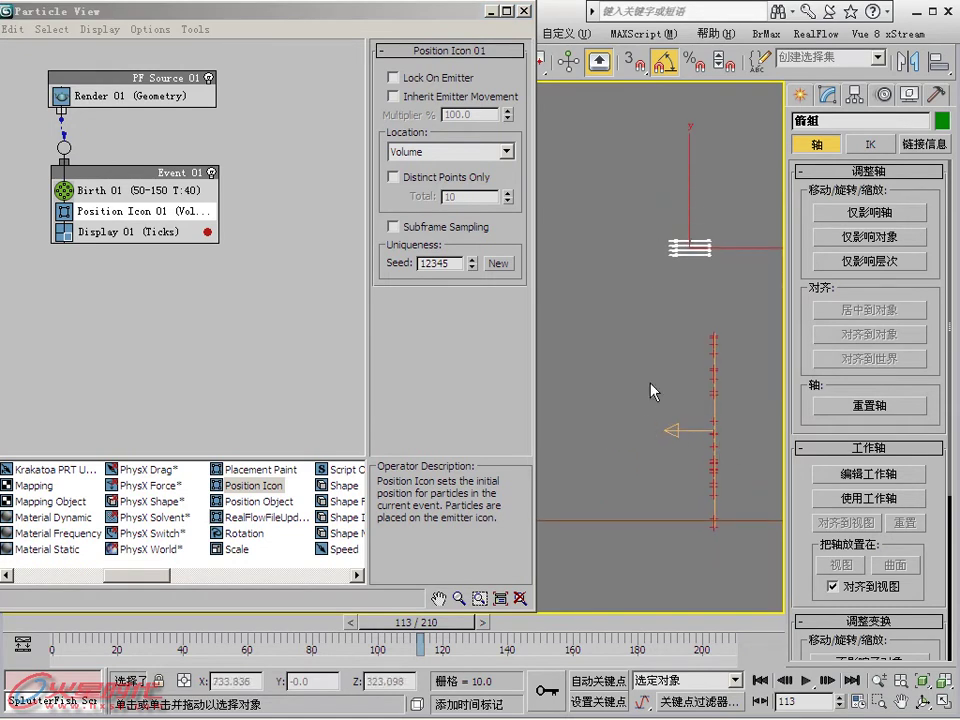
click(357, 574)
drag(237, 549, 177, 230)
Drop Speed under Position Icon 01 and play the animation to frame 102.
click(157, 221)
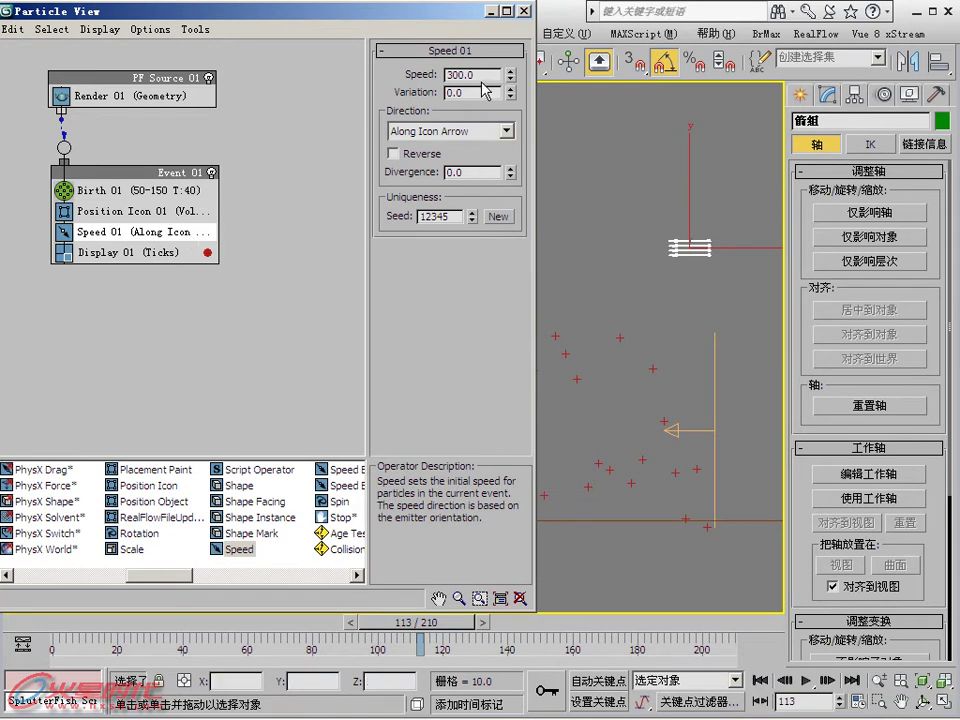
drag(462, 17, 72, 53)
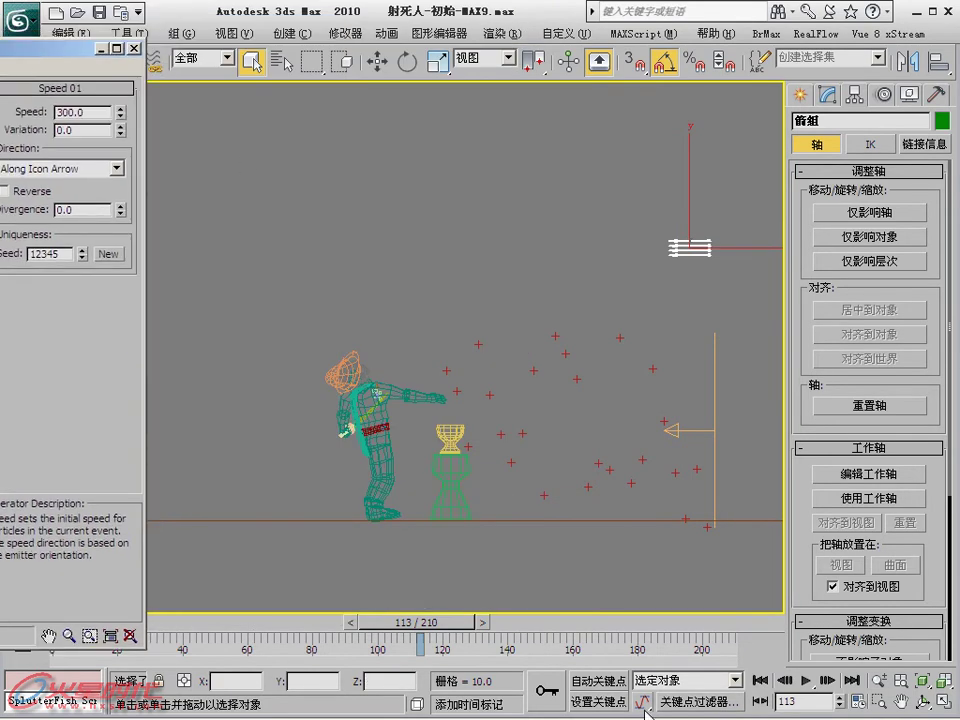
click(758, 680)
click(806, 680)
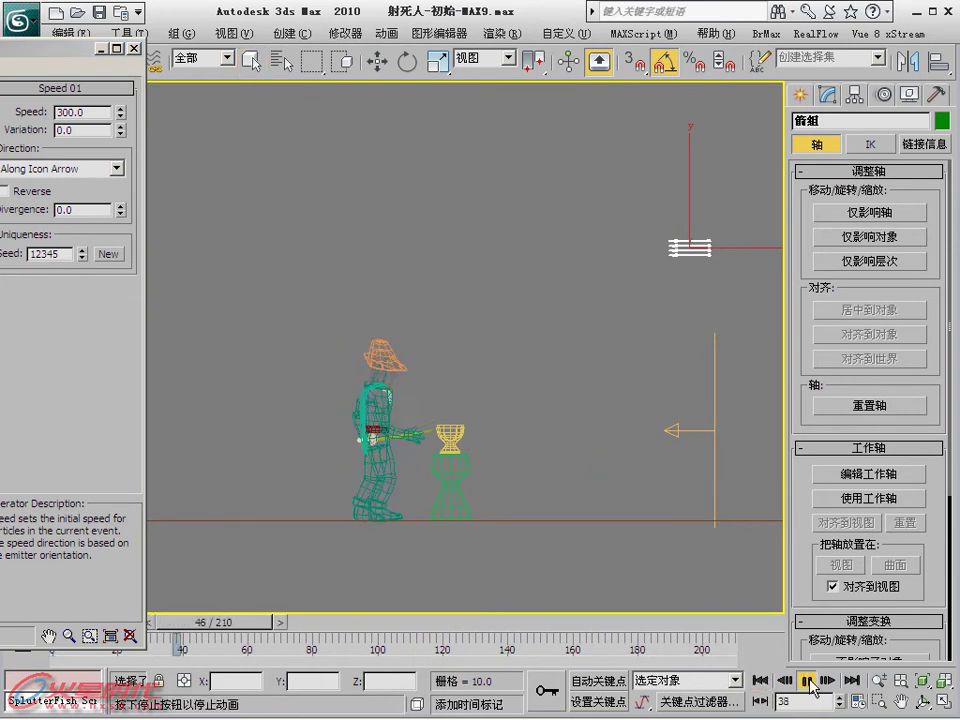
click(808, 681)
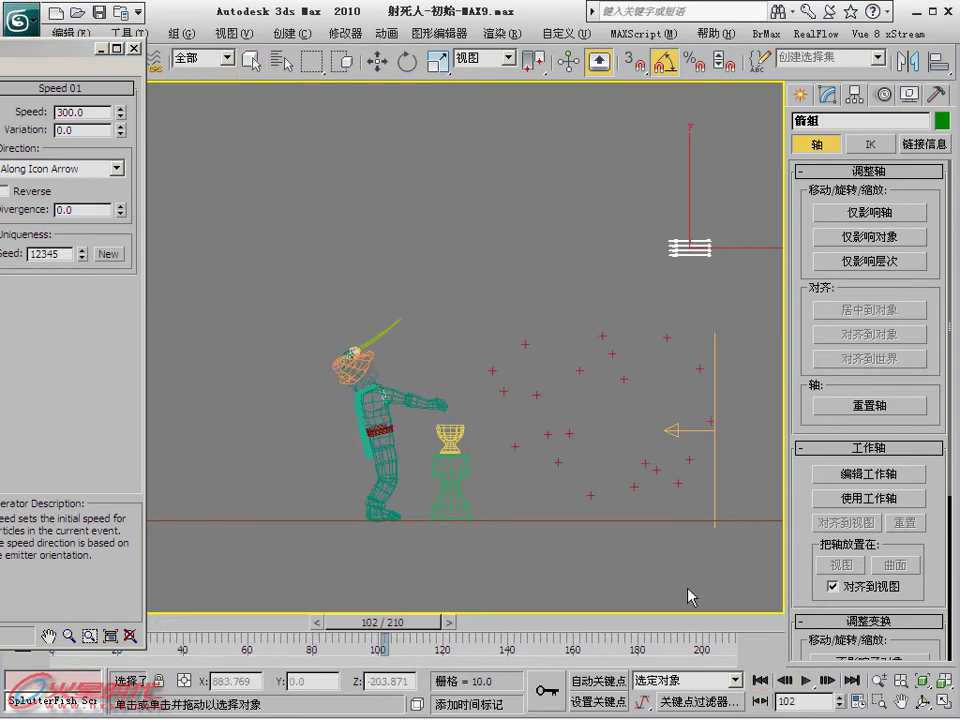
Set Speed 01 to speed 3000 with variation 500.
mouse_move(64, 49)
mouse_down()
mouse_move(517, 18)
mouse_move(461, 13)
mouse_up()
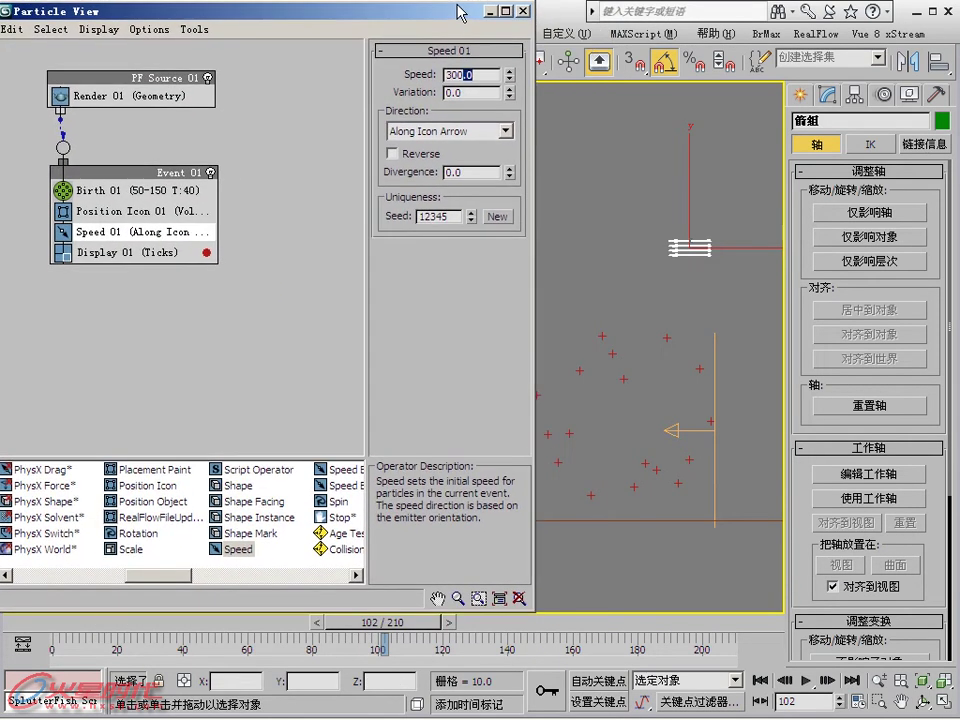
text(3000)
key(Return)
key(Tab)
text(5)
key(Return)
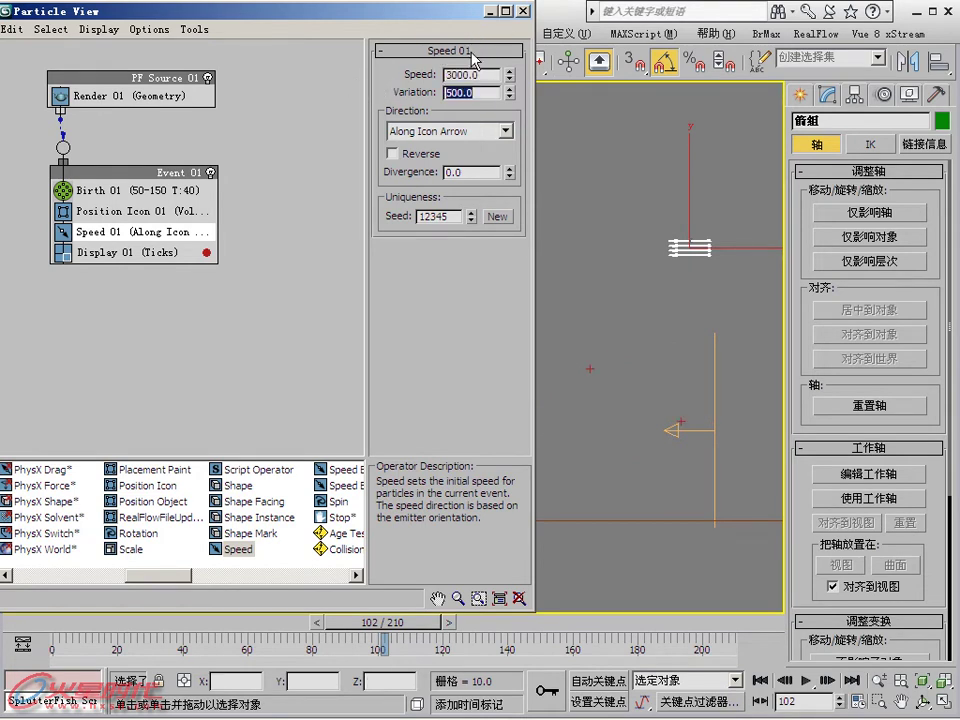
Minimize Particle View, scrub to check the particle motion, then restore the graph window.
click(521, 11)
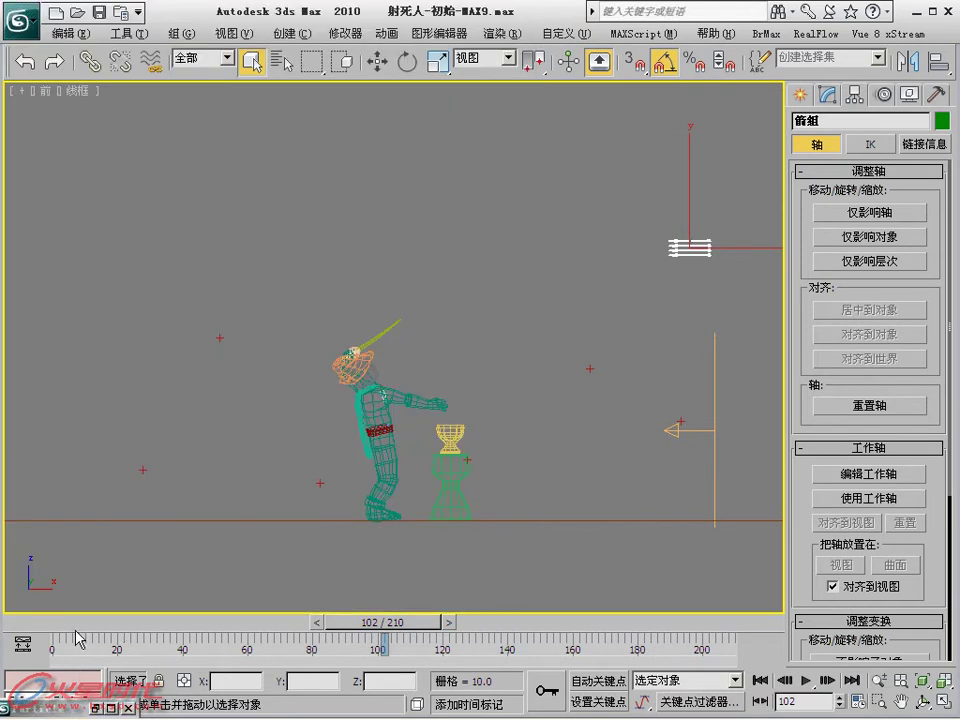
drag(385, 622, 153, 601)
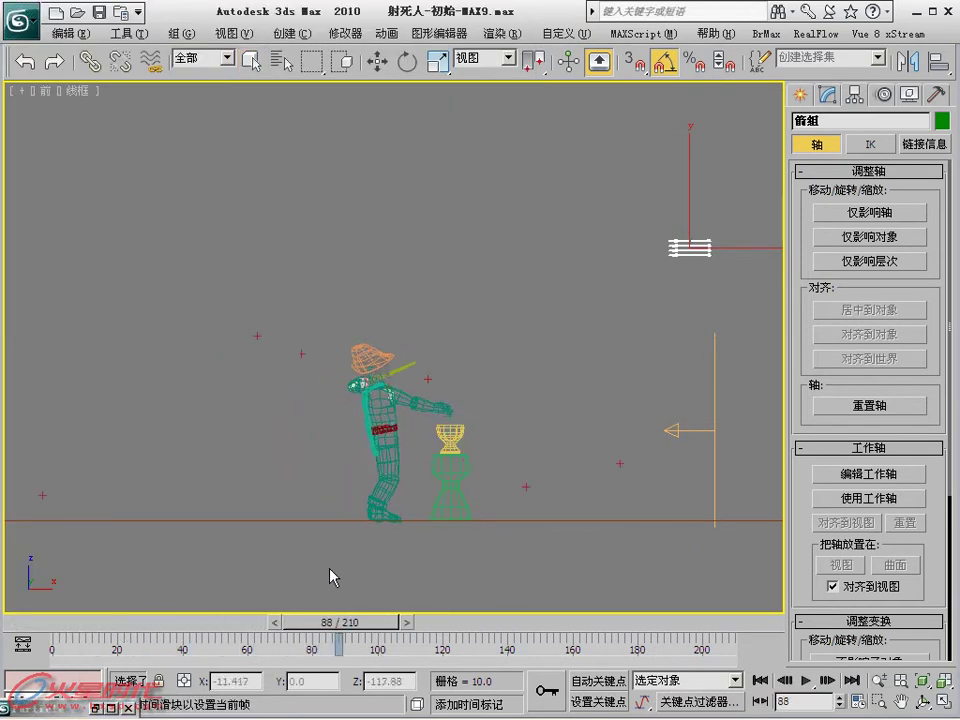
key(q)
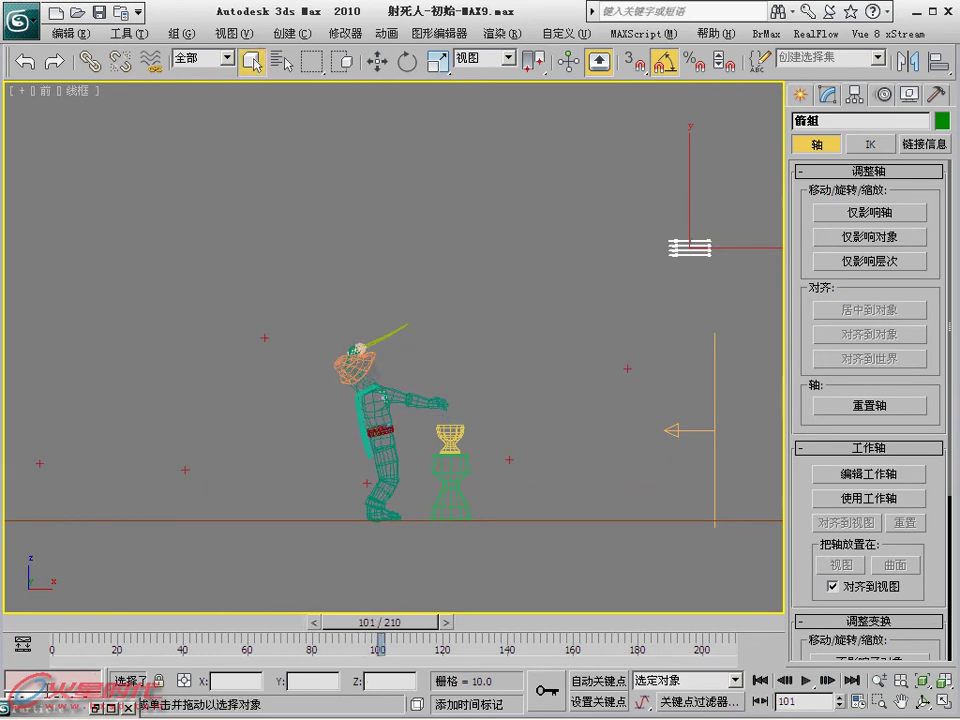
double_click(45, 705)
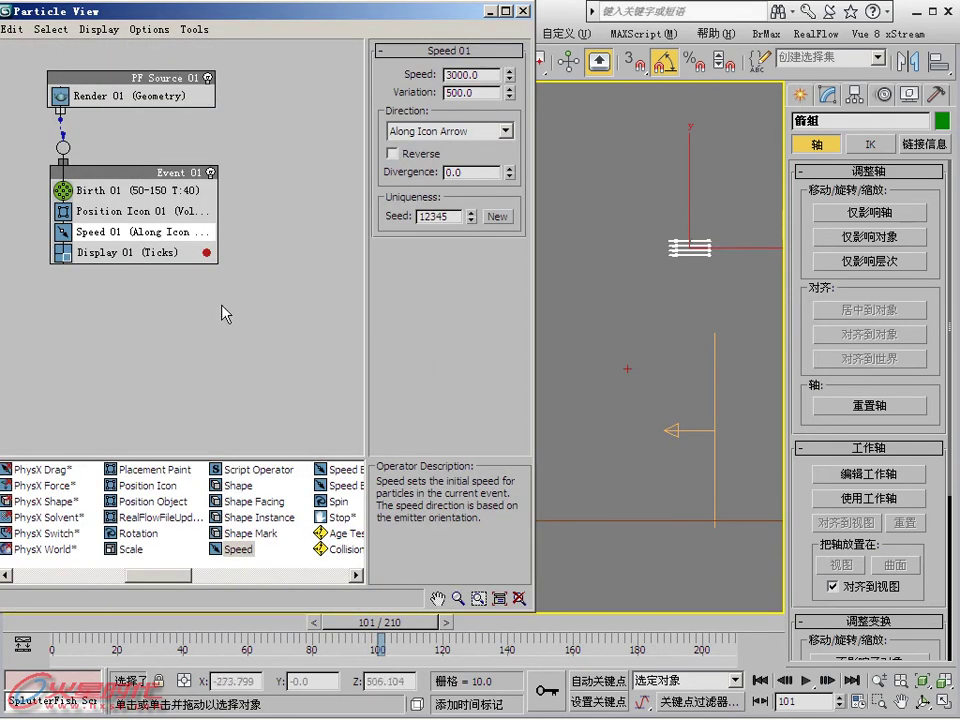
Add a Shape Instance operator to Event 01 using each member of the 箭組 arrow group.
click(228, 314)
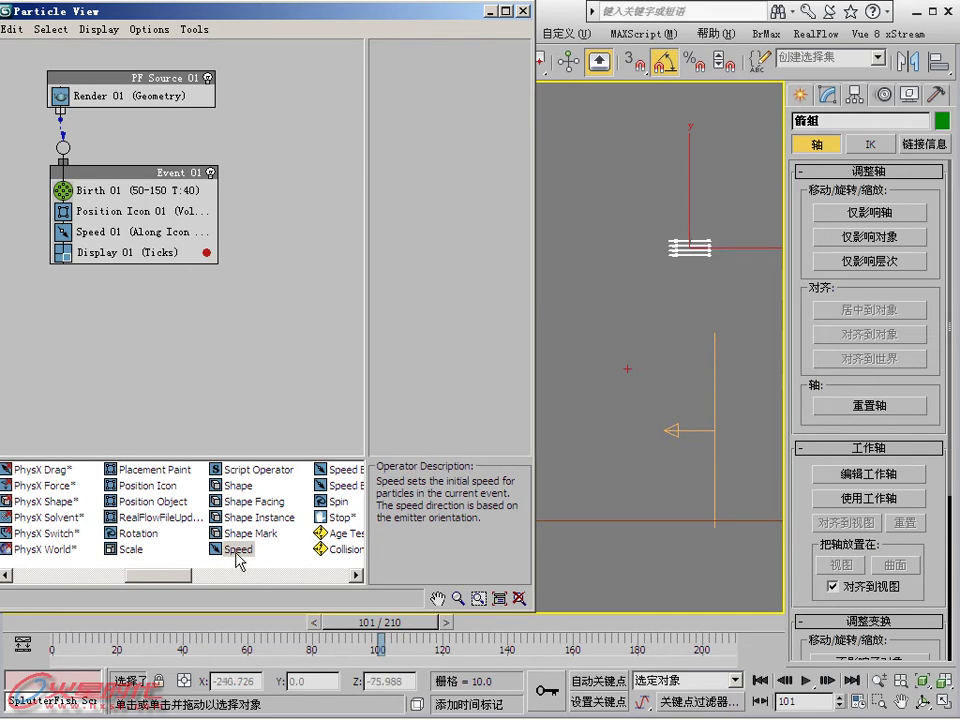
drag(258, 522, 88, 256)
click(122, 252)
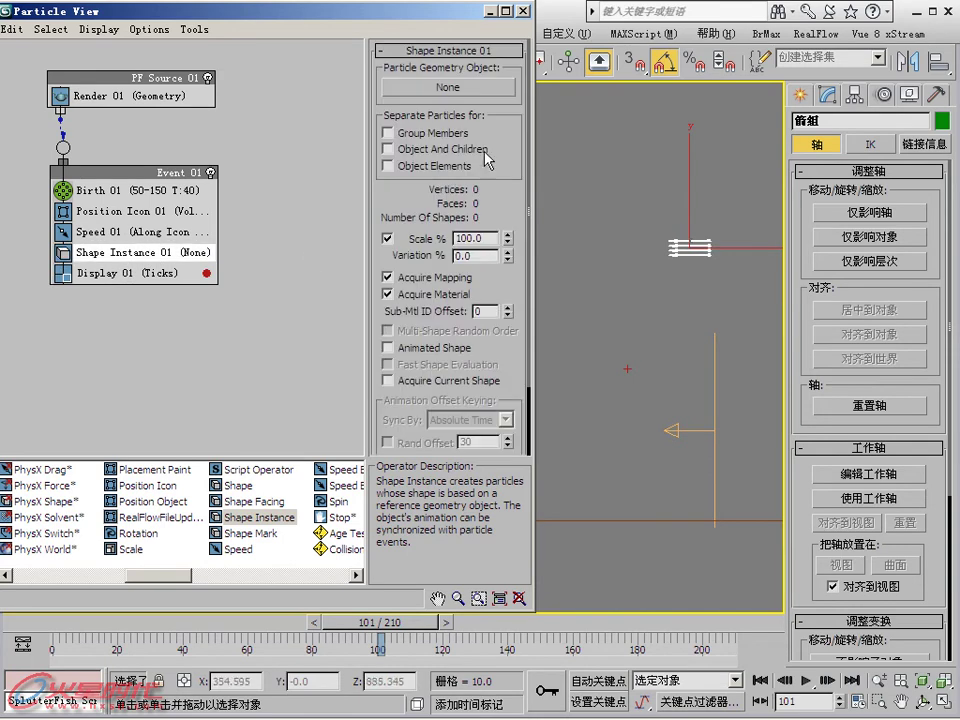
click(478, 93)
click(689, 246)
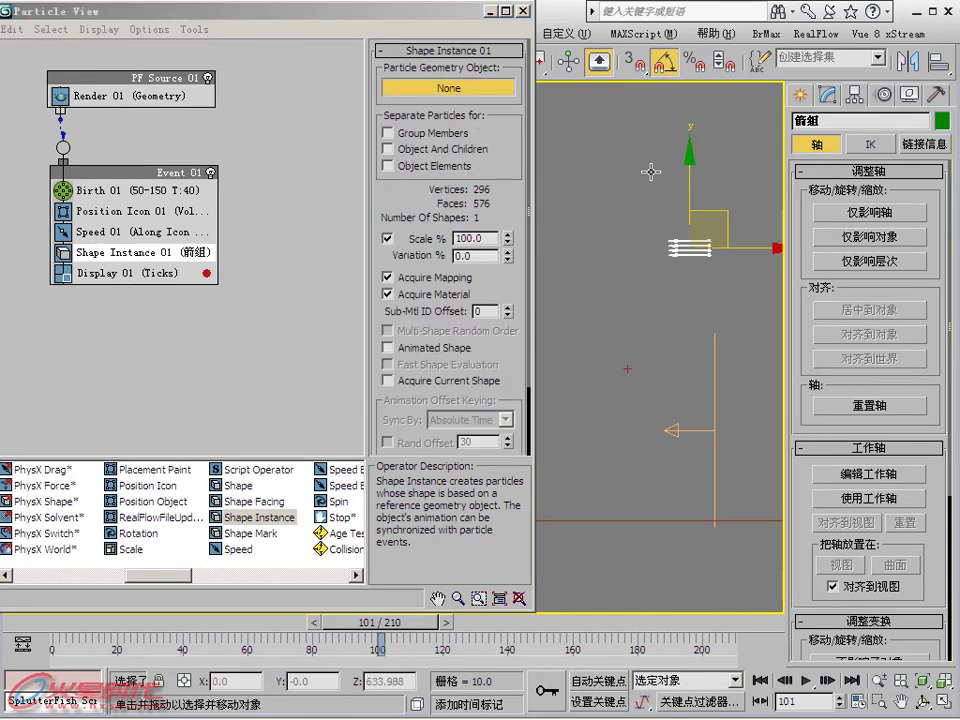
click(444, 134)
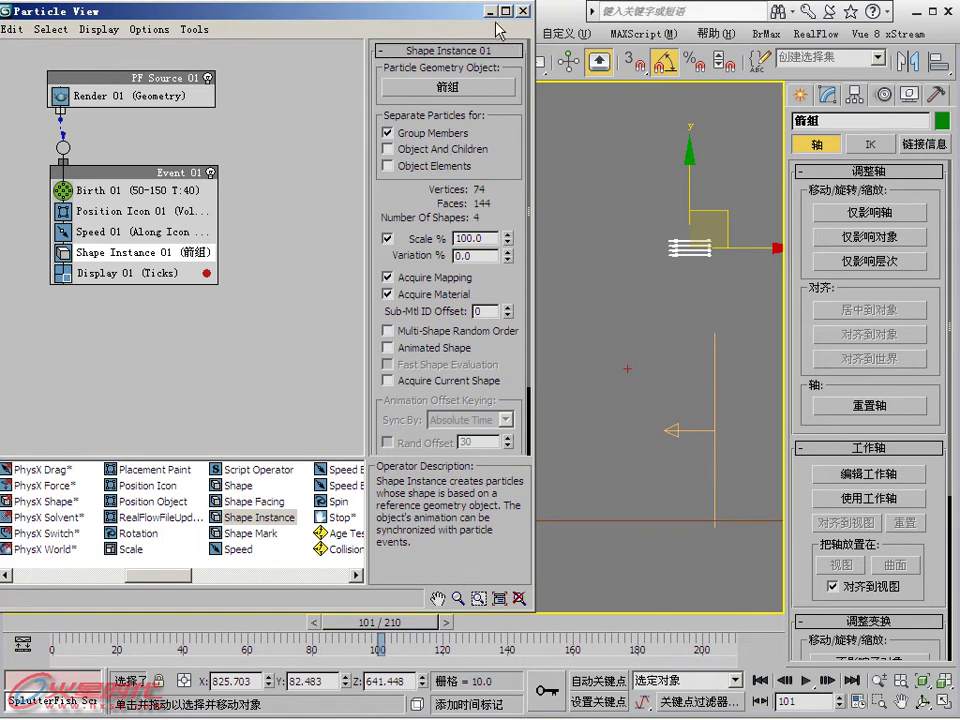
Set Display 01 type to Geometry and scrub to frame 38 to preview the arrows.
click(113, 268)
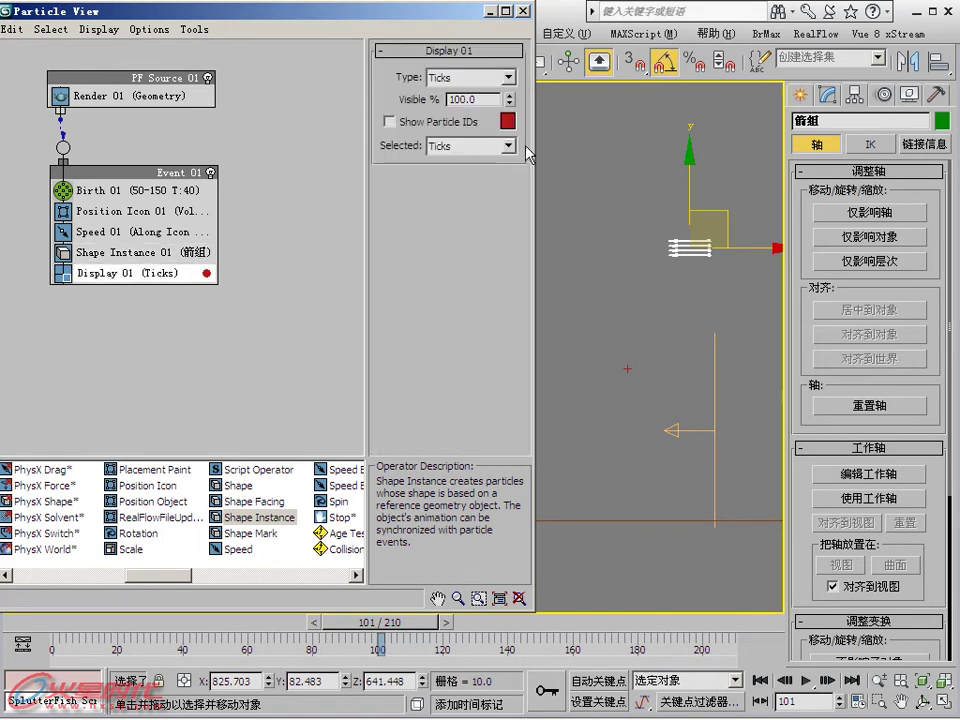
click(467, 84)
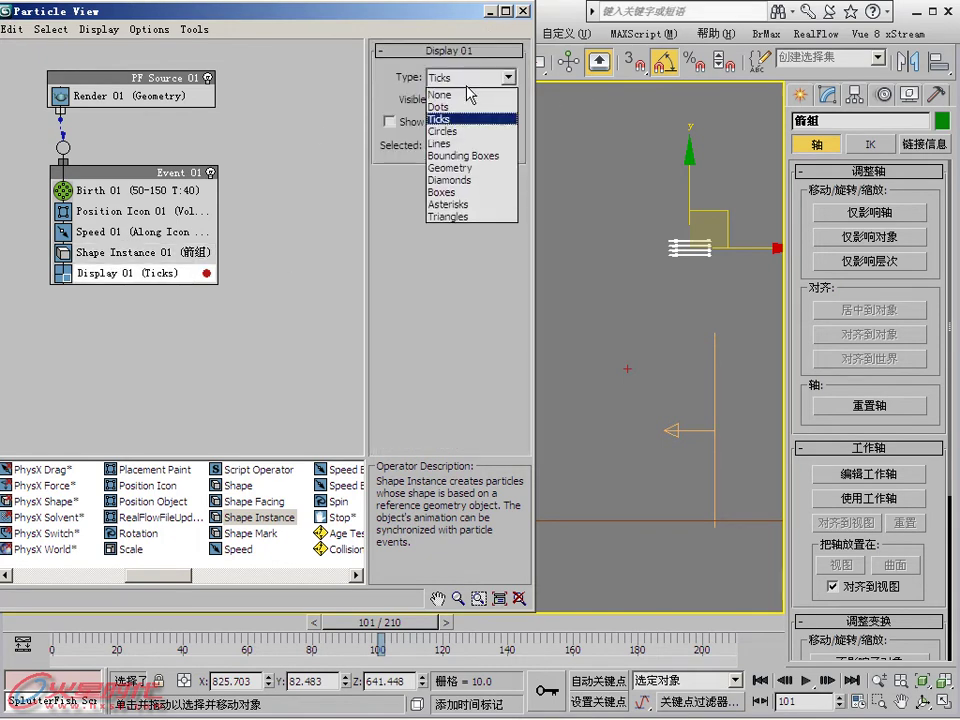
click(450, 168)
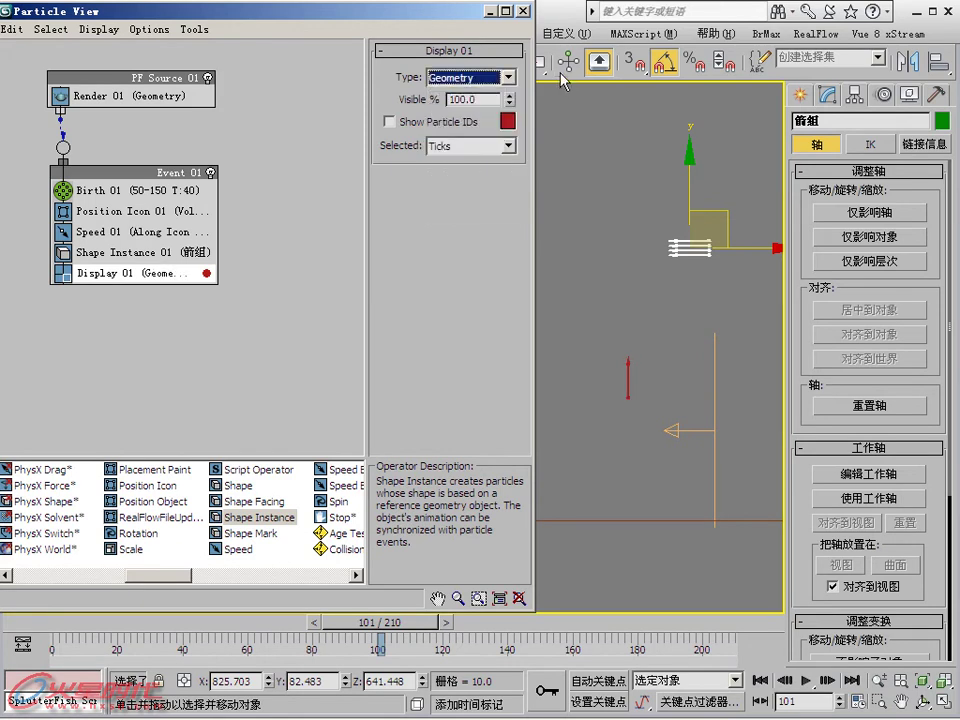
click(490, 12)
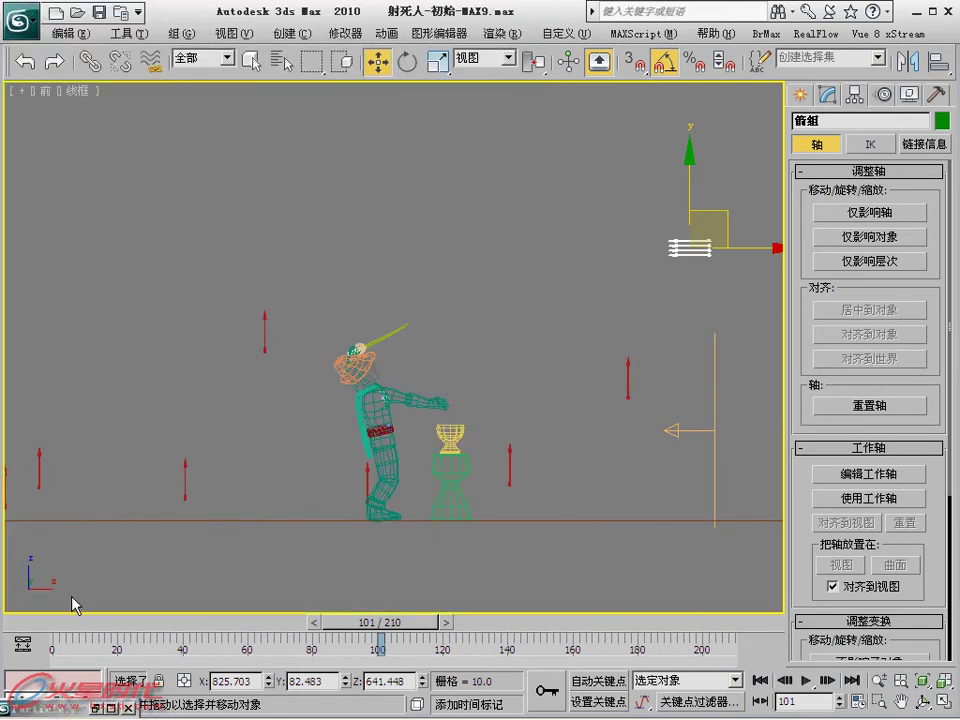
drag(58, 637, 274, 637)
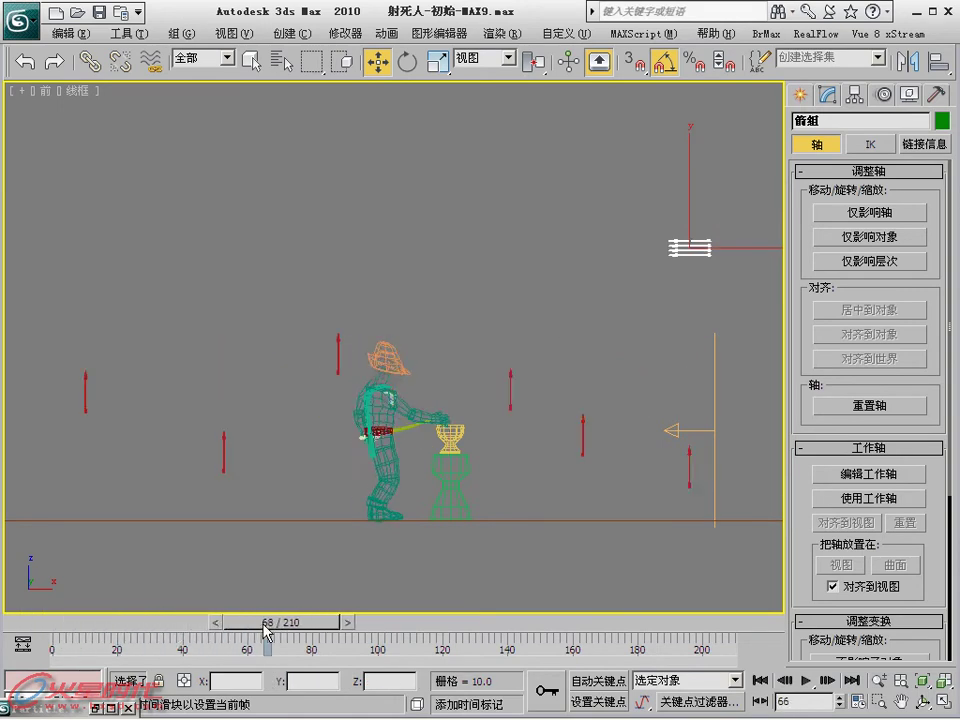
double_click(55, 710)
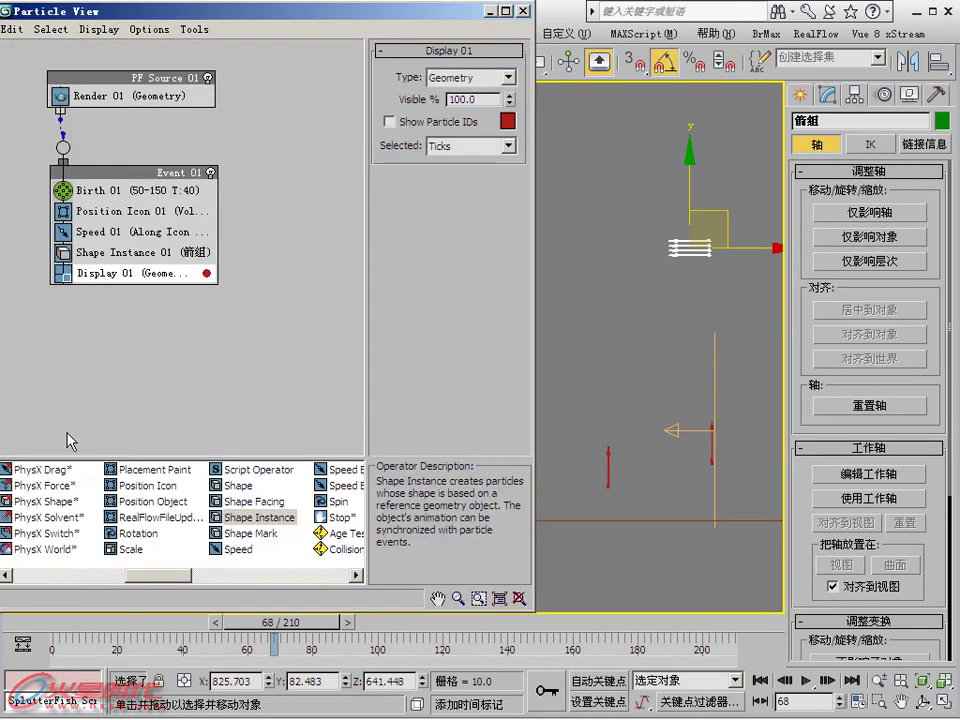
Add a Rotation operator with World Space orientation and Y -90, then scrub to frame 74.
drag(135, 533, 172, 268)
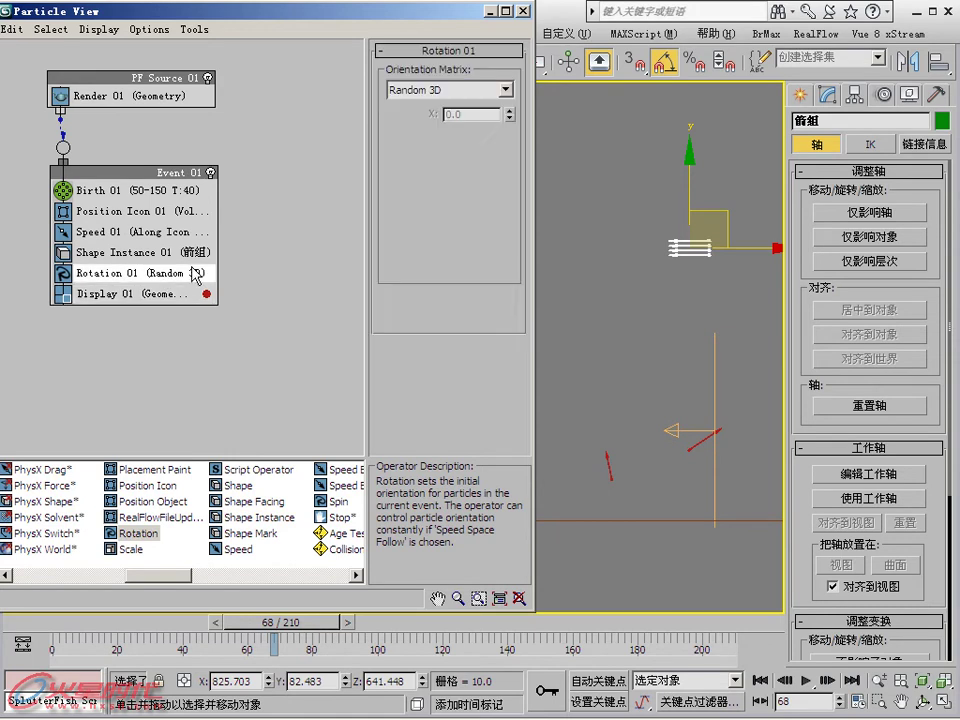
click(506, 89)
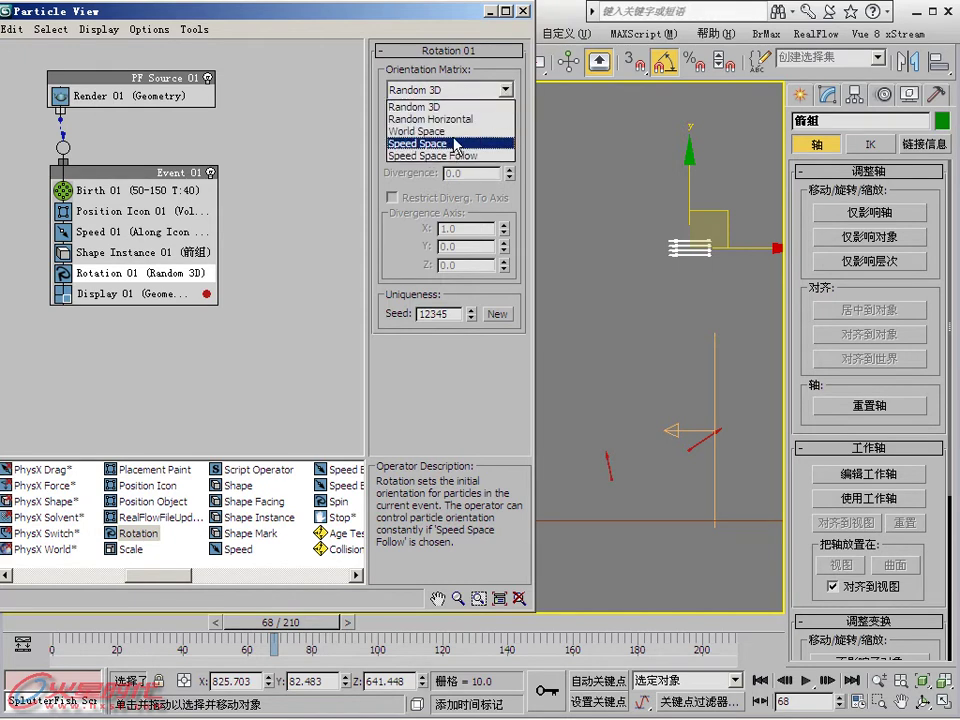
click(440, 131)
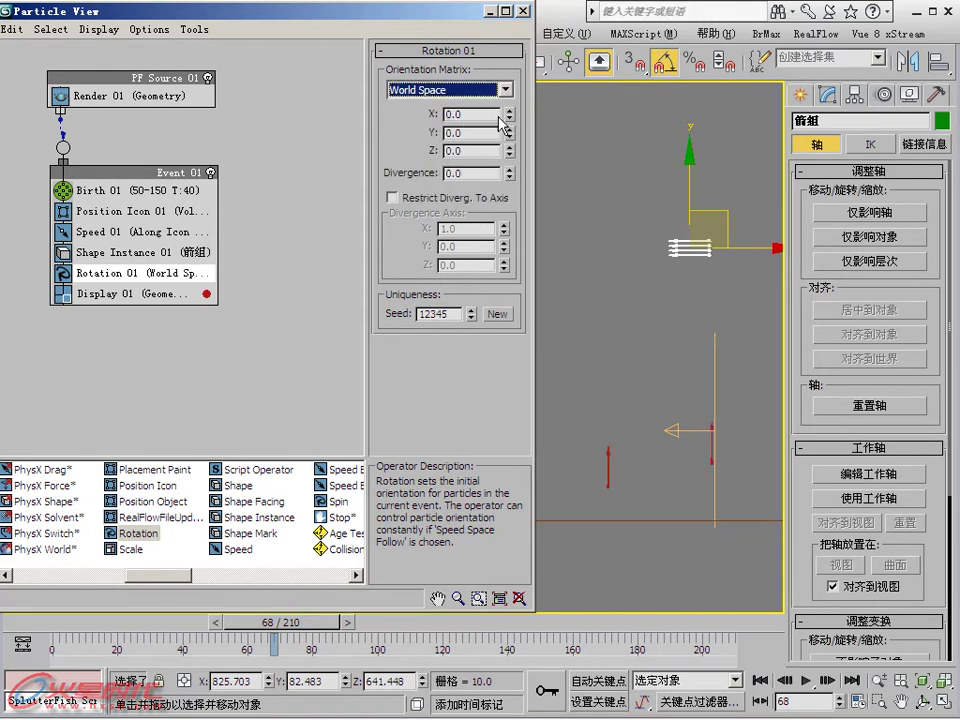
drag(509, 132, 493, 146)
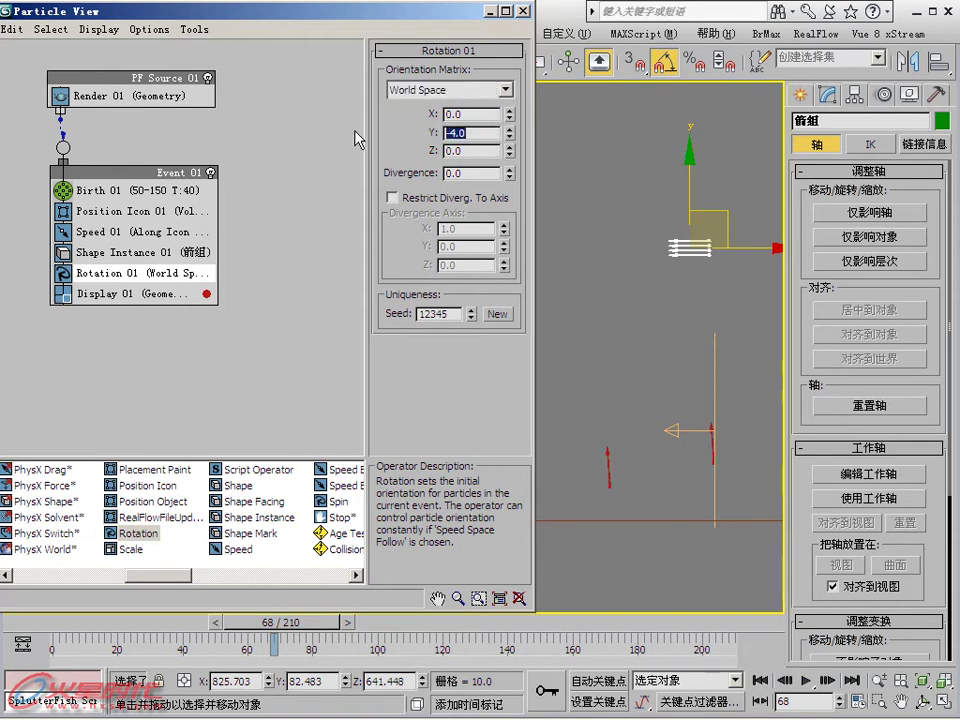
text(-90)
key(Return)
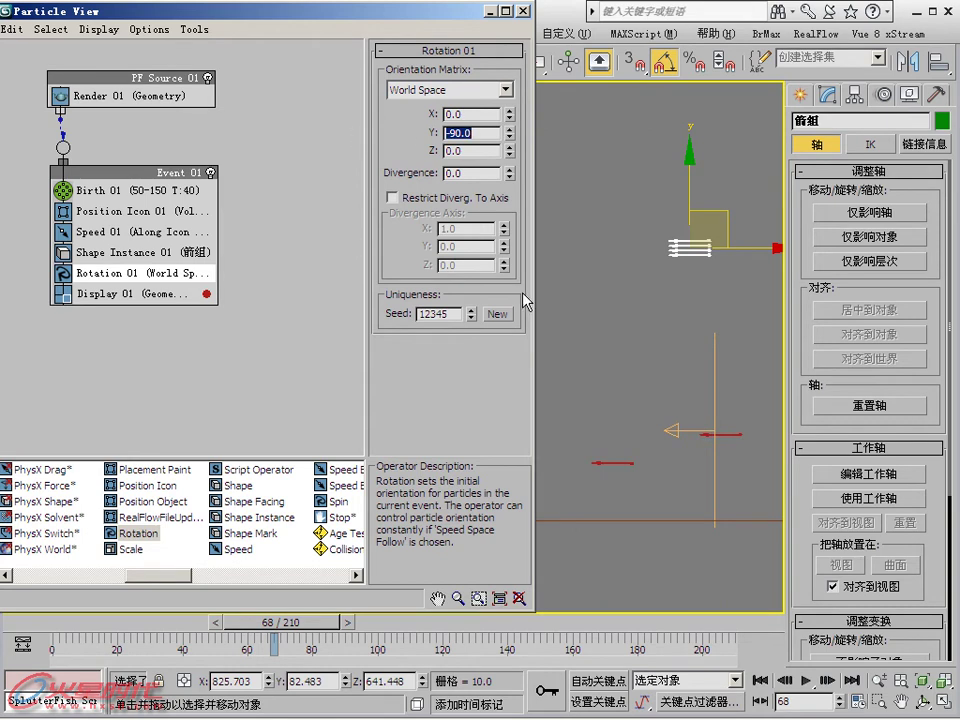
double_click(476, 12)
drag(250, 138, 447, 573)
drag(40, 622, 305, 608)
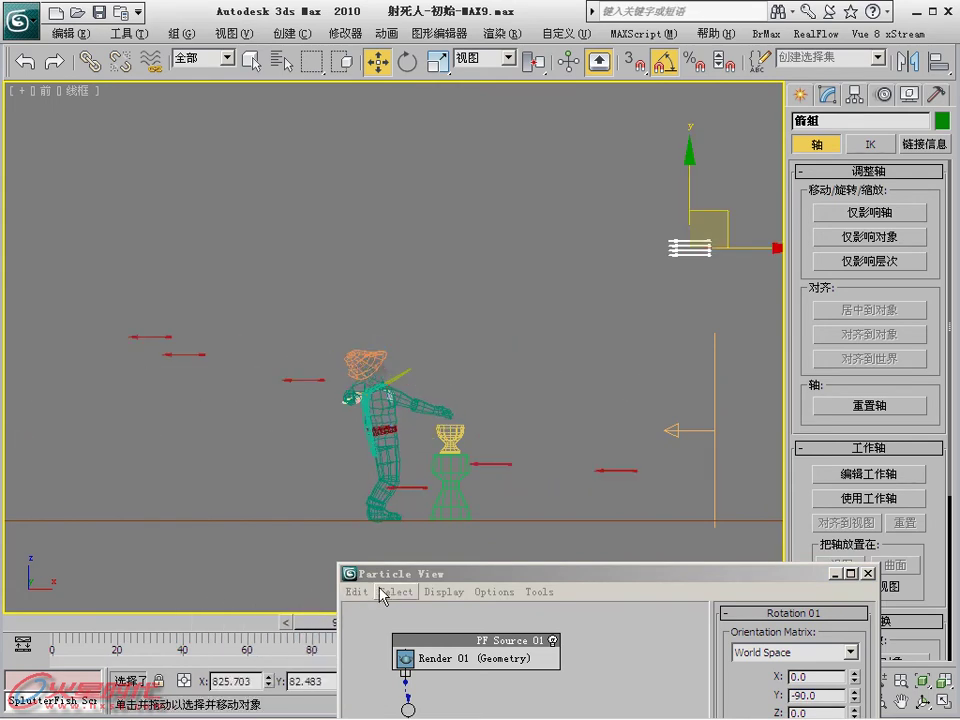
Maximize the Perspective viewport, watch the arrows fly by scrubbing, and return to frame 0.
mouse_move(418, 577)
mouse_down()
mouse_move(499, 456)
mouse_move(510, 403)
mouse_move(491, 352)
mouse_move(517, 158)
mouse_move(513, 78)
mouse_move(481, 5)
mouse_move(500, 15)
mouse_up()
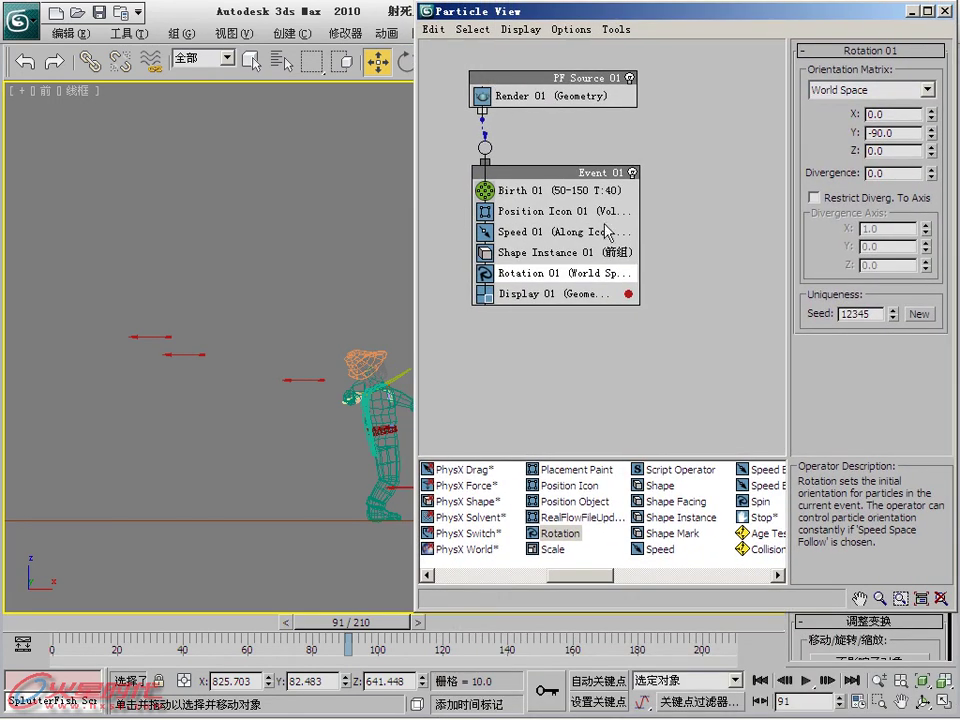
mouse_move(768, 12)
mouse_down()
mouse_move(489, 452)
mouse_move(475, 676)
mouse_up()
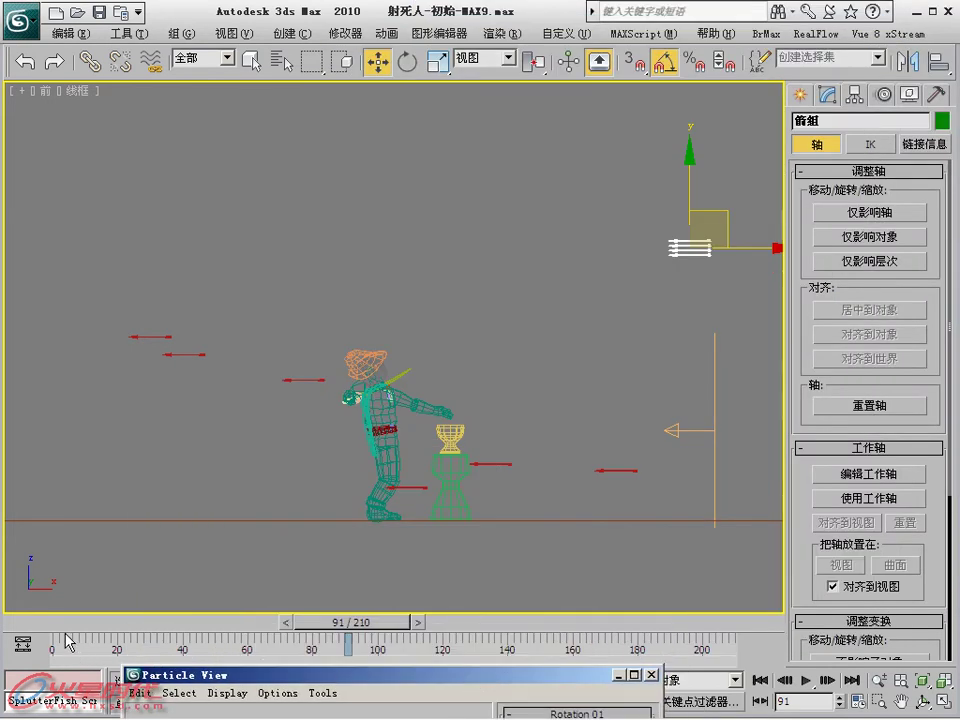
drag(66, 624, 253, 612)
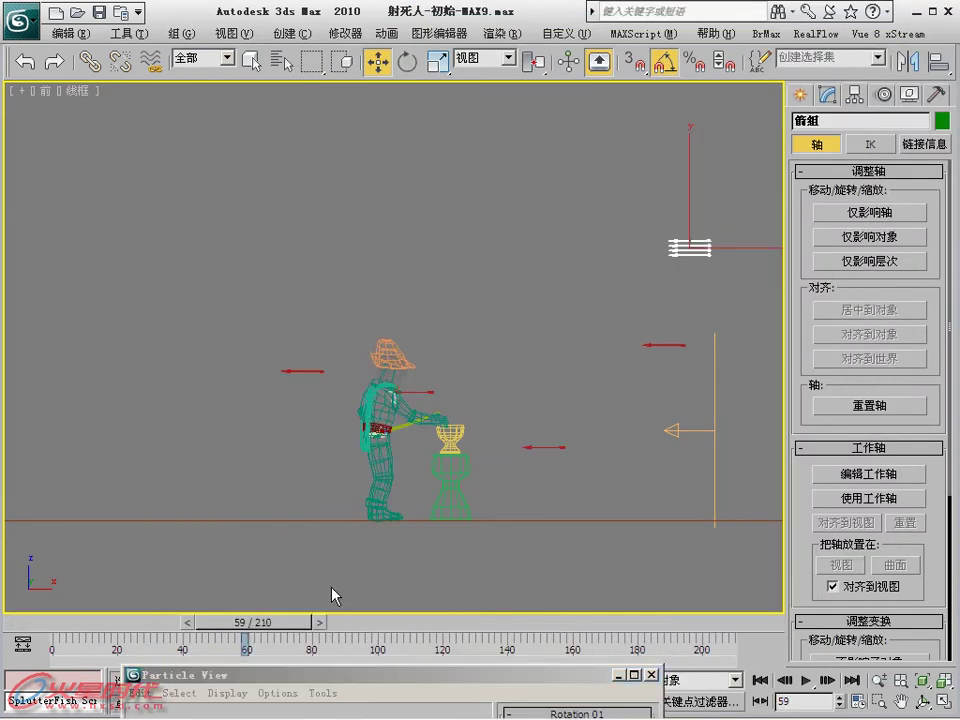
key(alt+w)
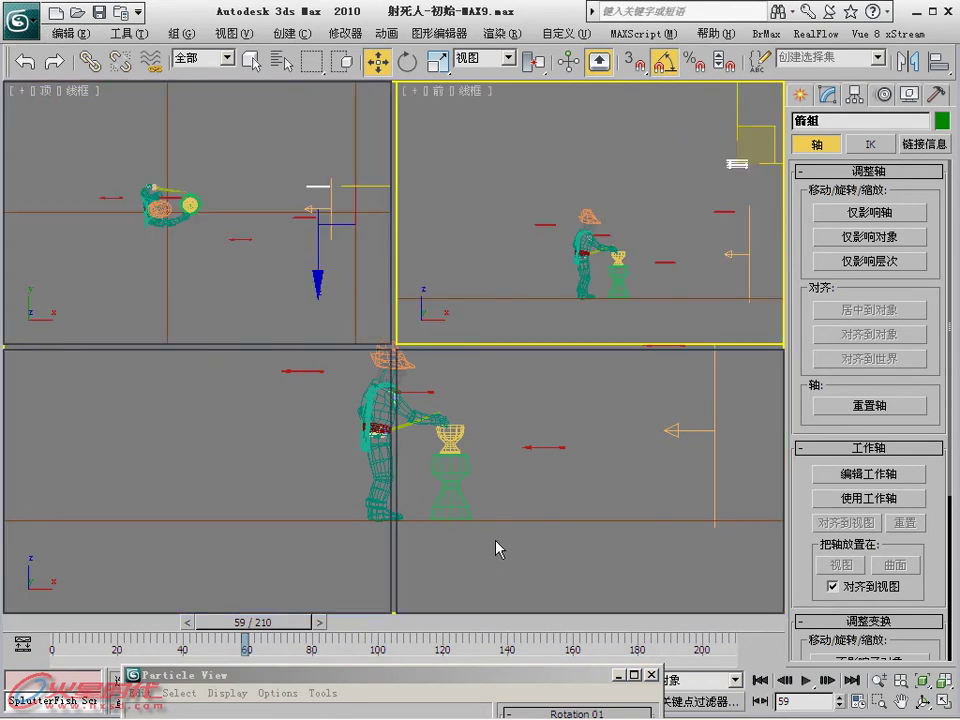
right_click(497, 548)
drag(42, 627, 93, 620)
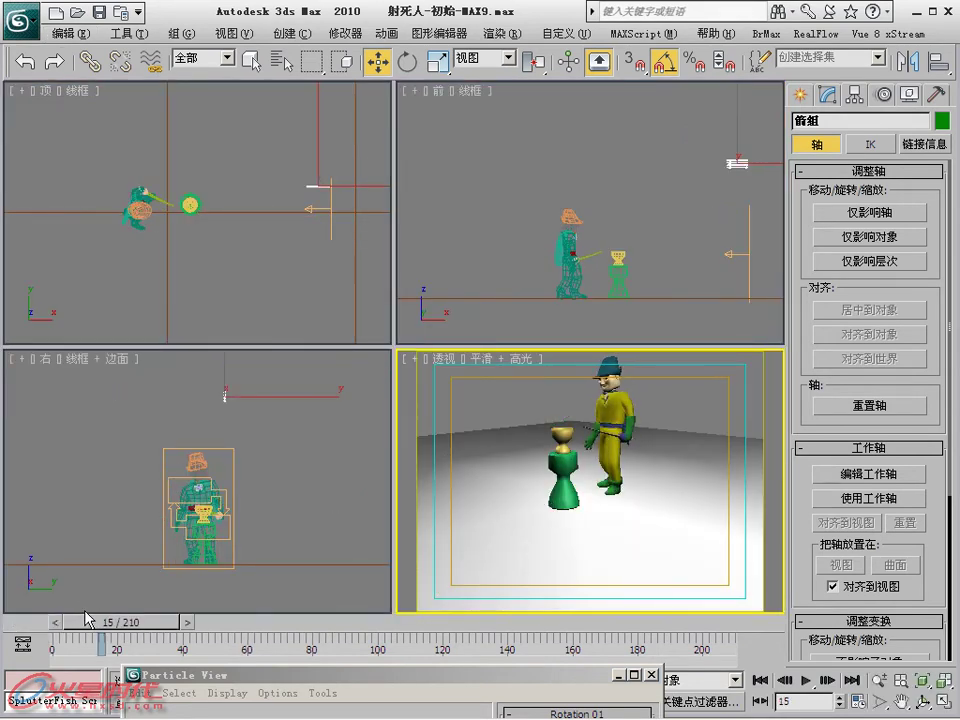
key(alt+w)
mouse_move(177, 627)
mouse_down()
mouse_move(561, 624)
mouse_move(497, 630)
mouse_up()
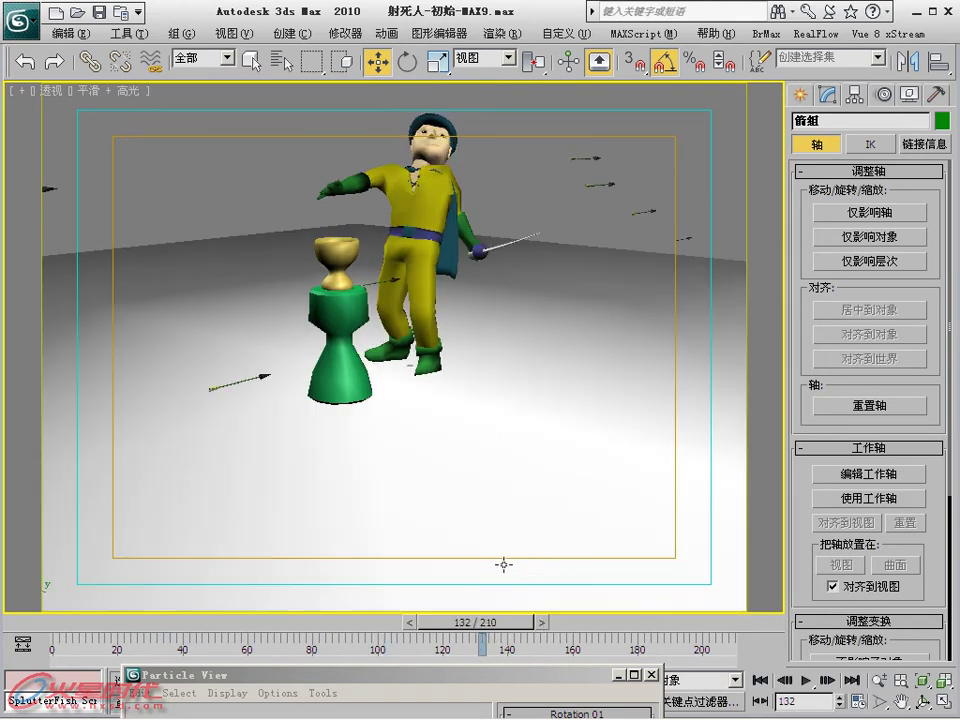
click(27, 625)
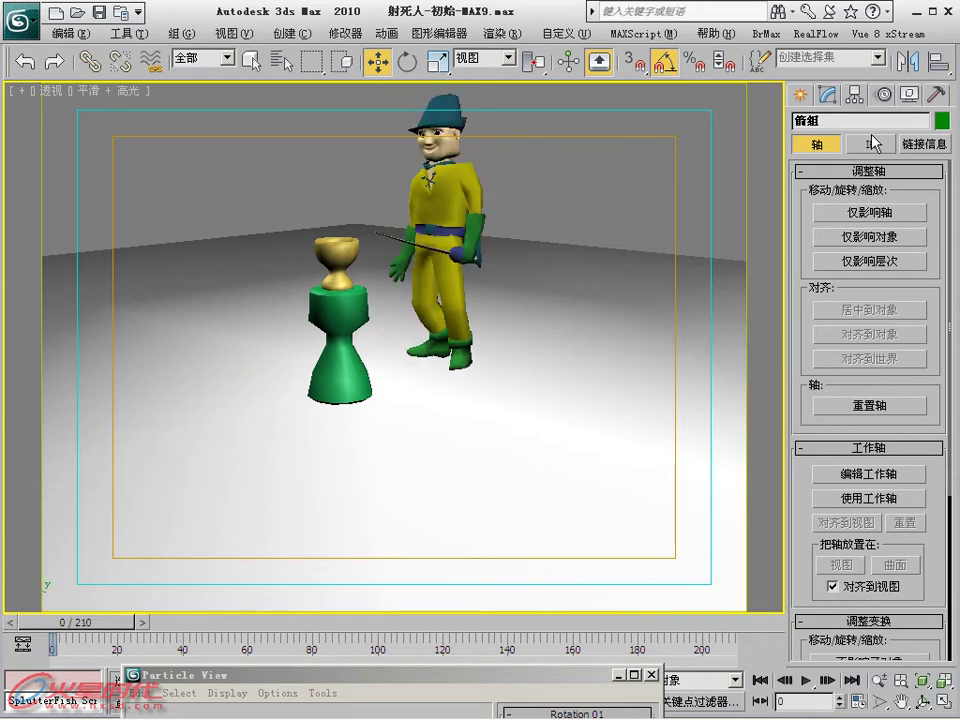
Switch to wireframe and place a UDeflector space warp beside the character.
key(F3)
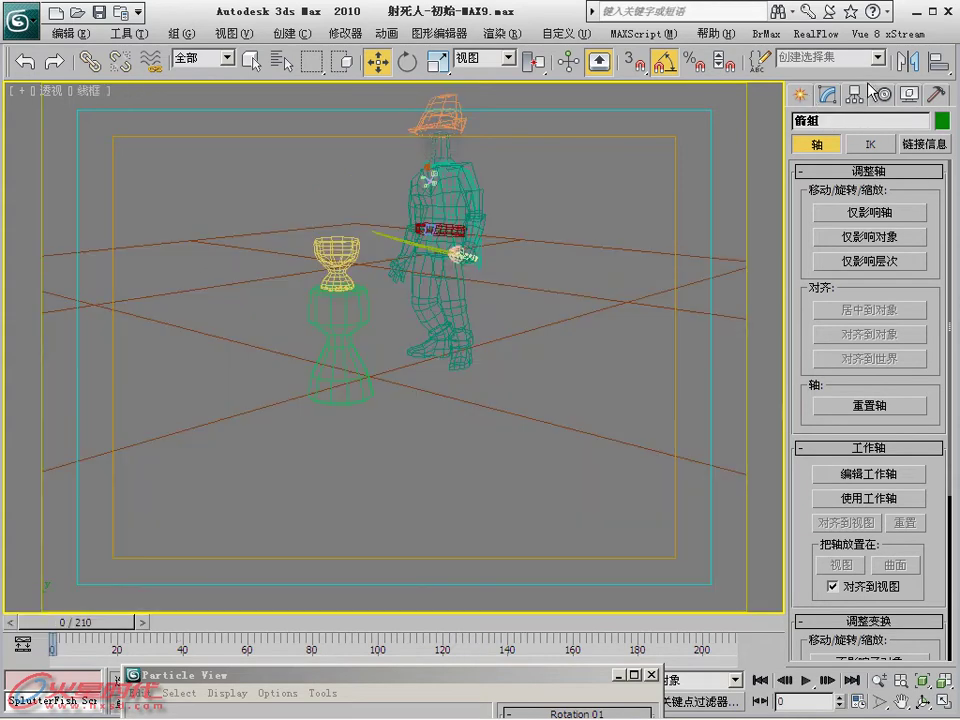
click(798, 93)
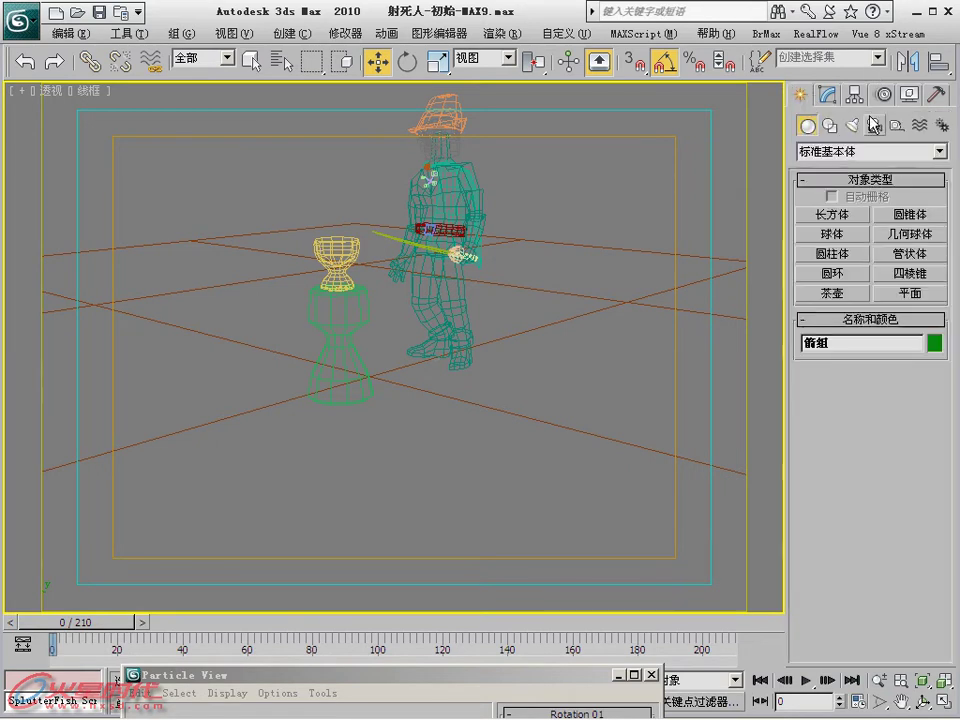
click(919, 125)
click(844, 155)
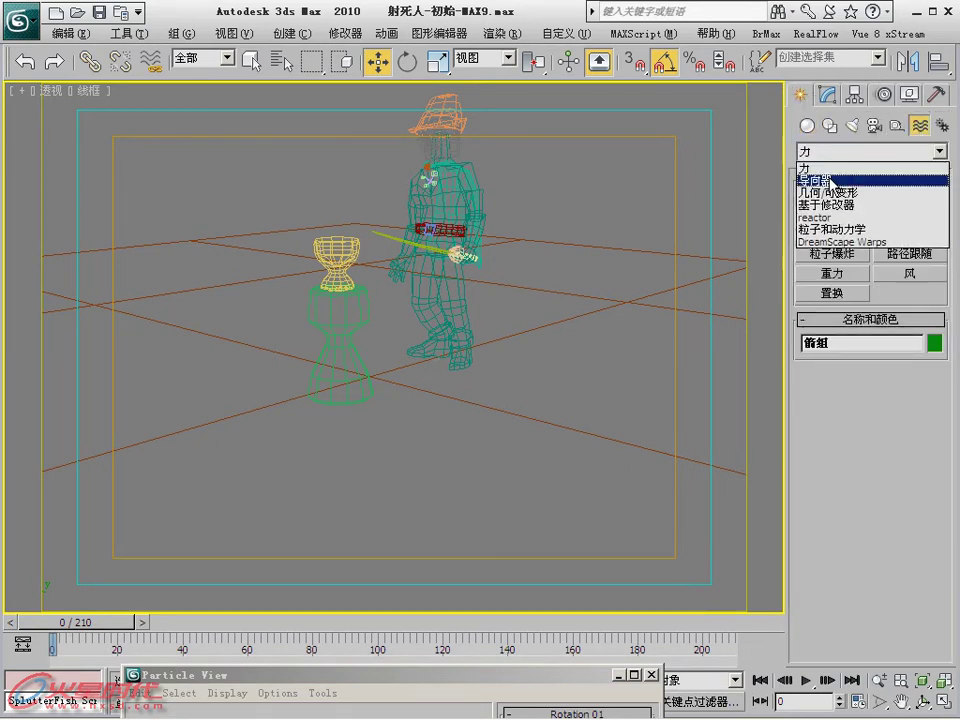
click(830, 181)
click(836, 273)
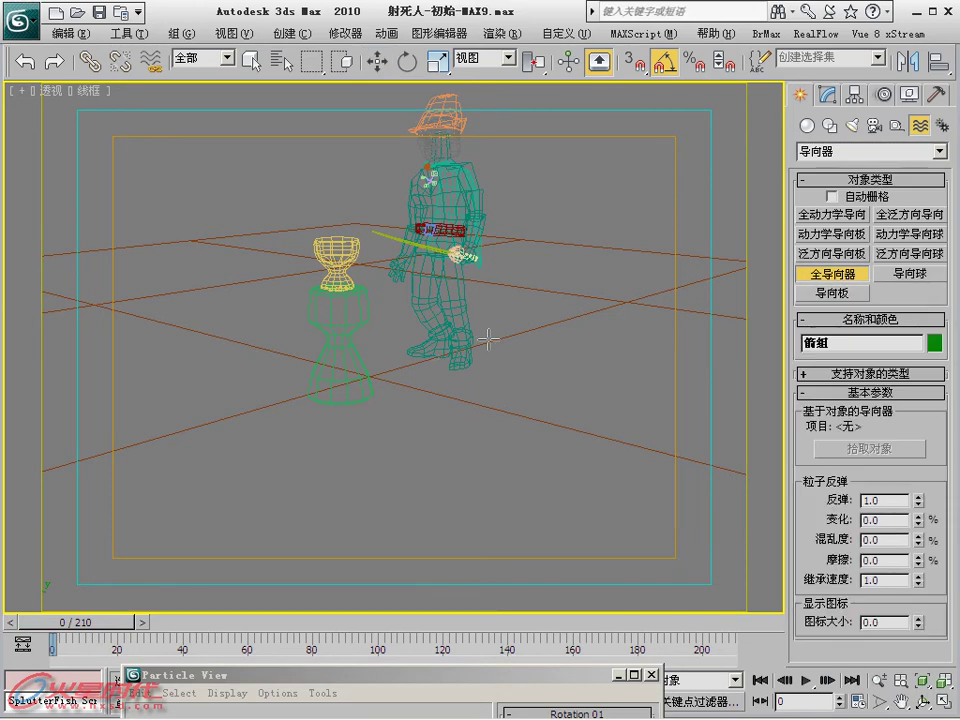
drag(571, 388, 579, 418)
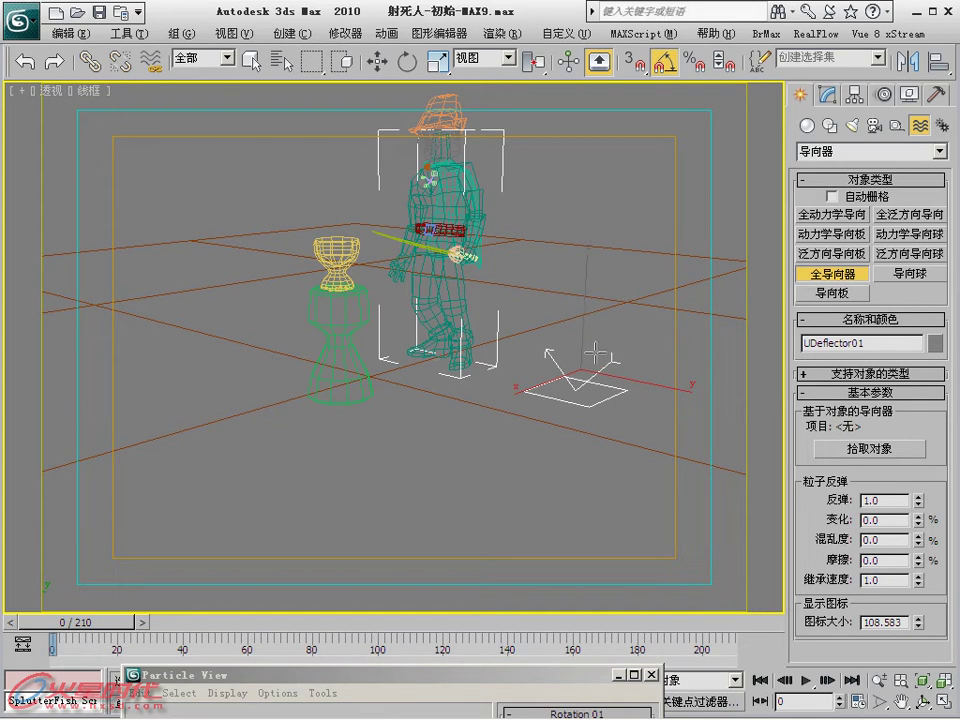
Set the UDeflector's collision object to the character's body mesh 身体.
click(829, 97)
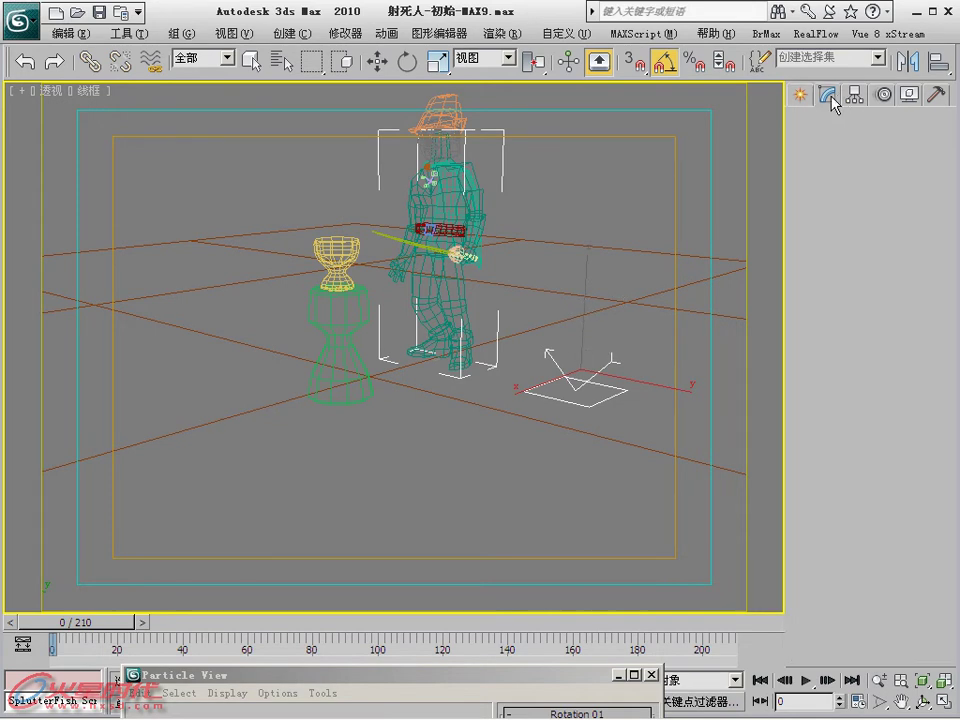
key(w)
click(880, 397)
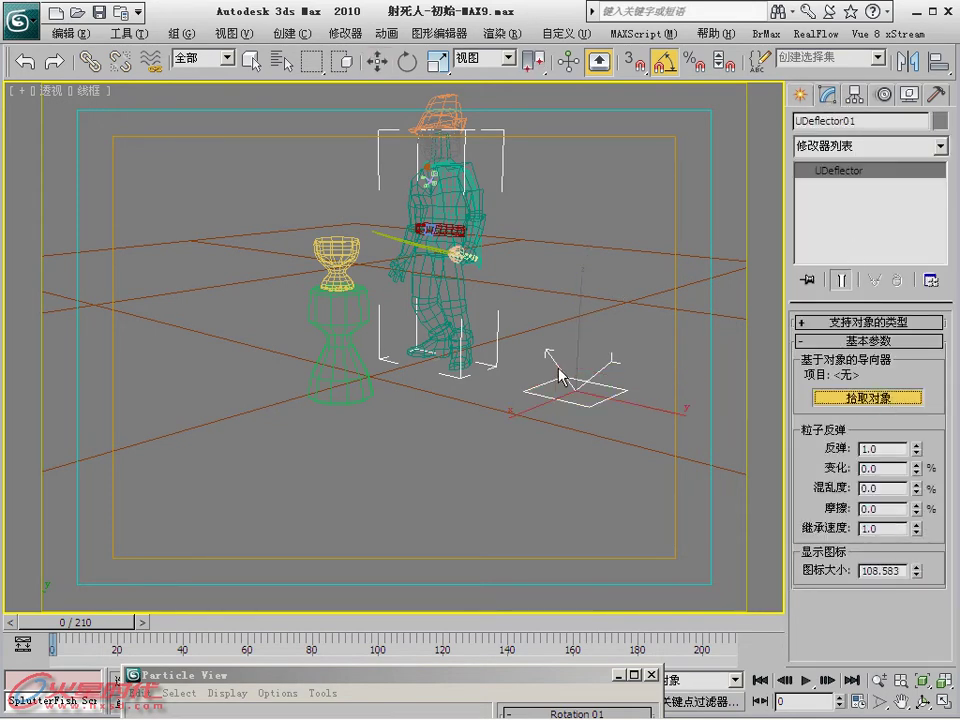
click(410, 198)
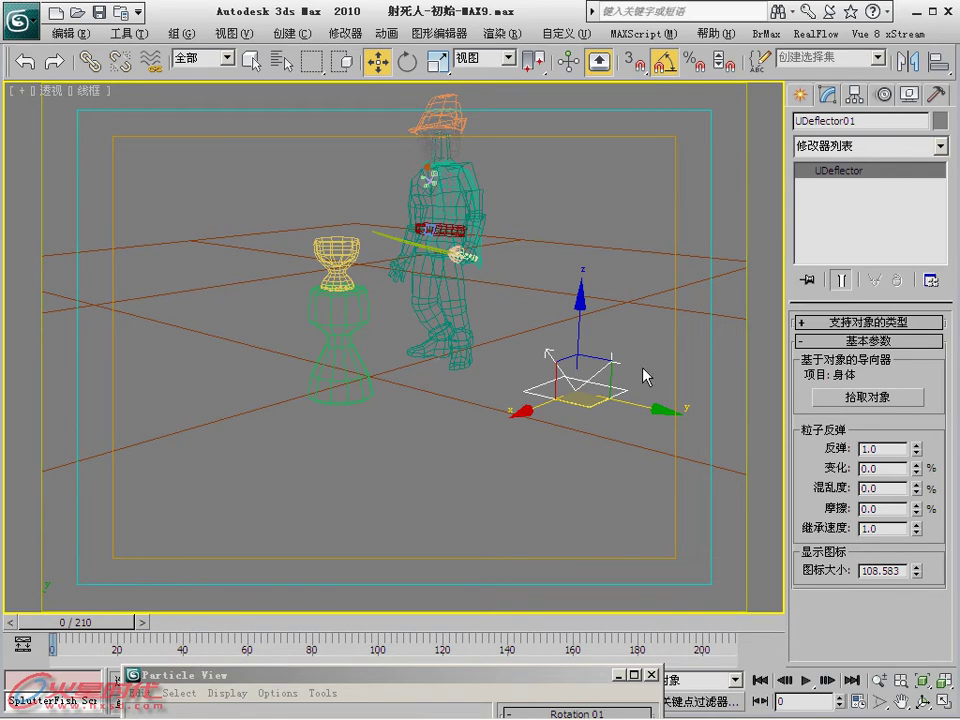
click(804, 98)
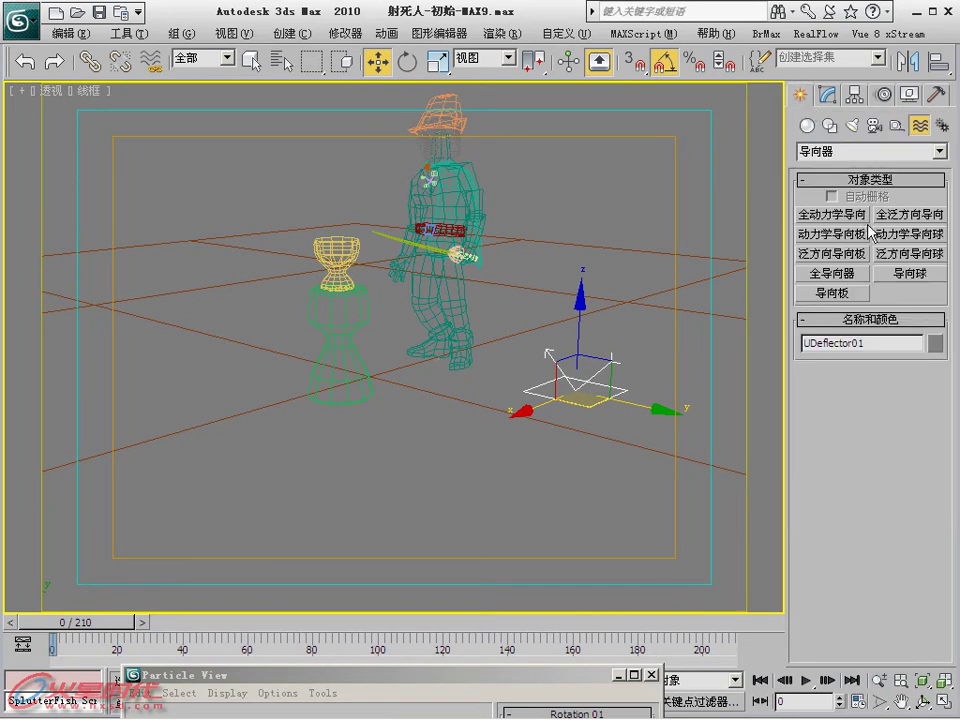
Create a second UDeflector and rename it 头部导向器.
click(823, 271)
drag(634, 349, 653, 380)
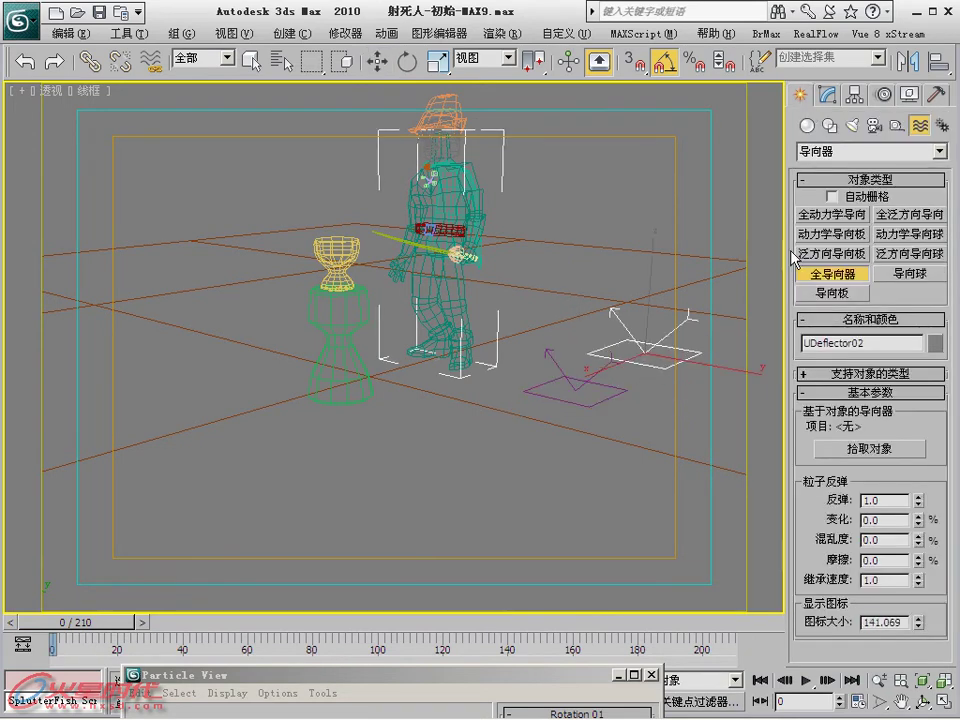
click(832, 100)
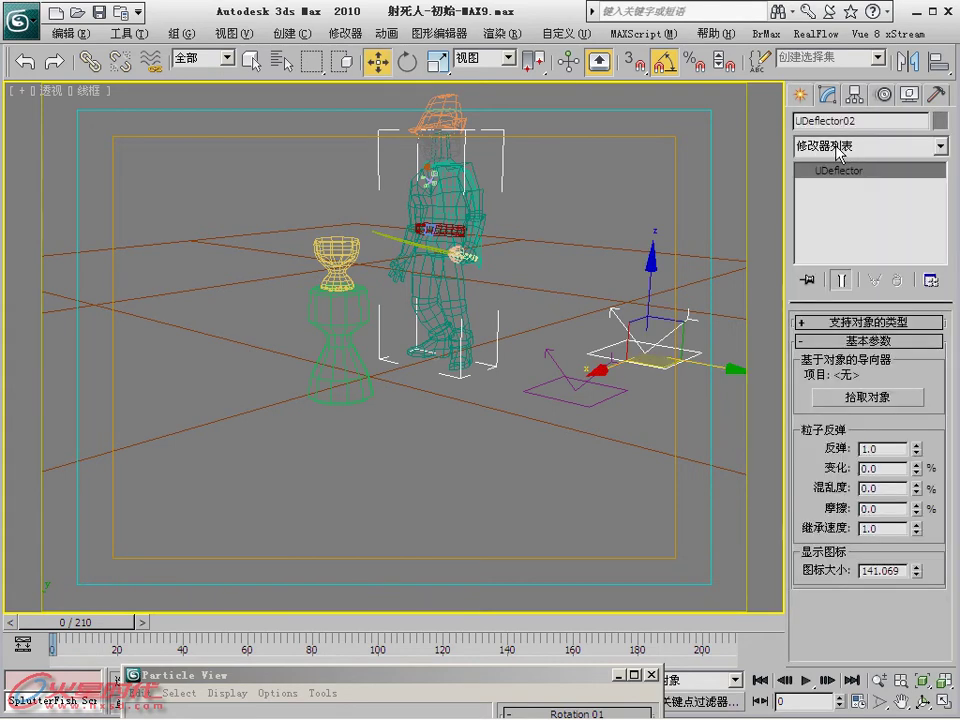
double_click(860, 120)
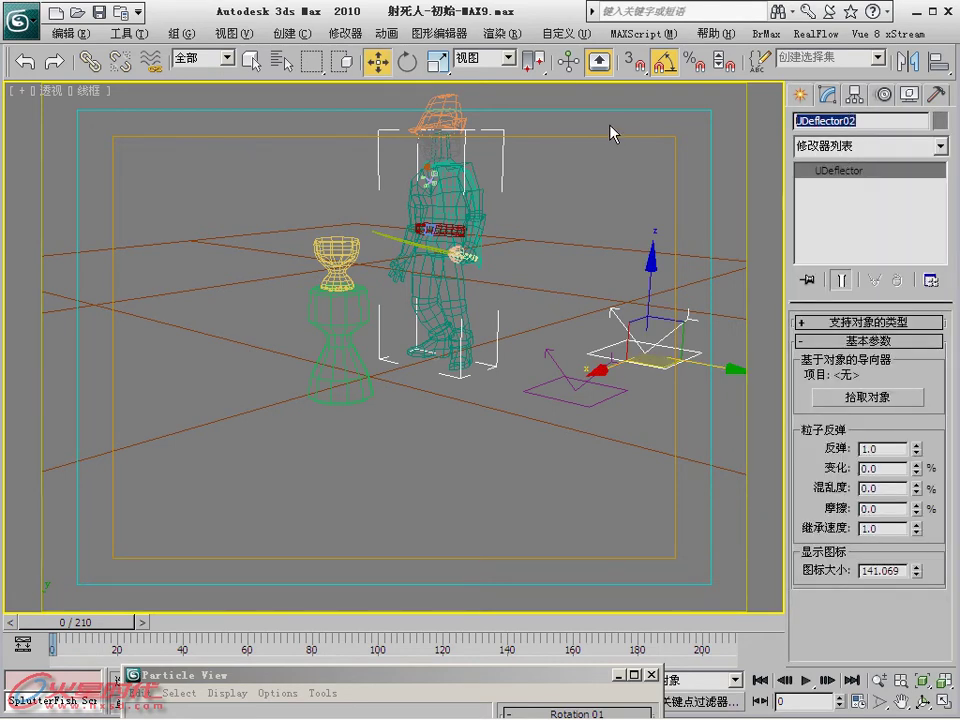
text(toubu)
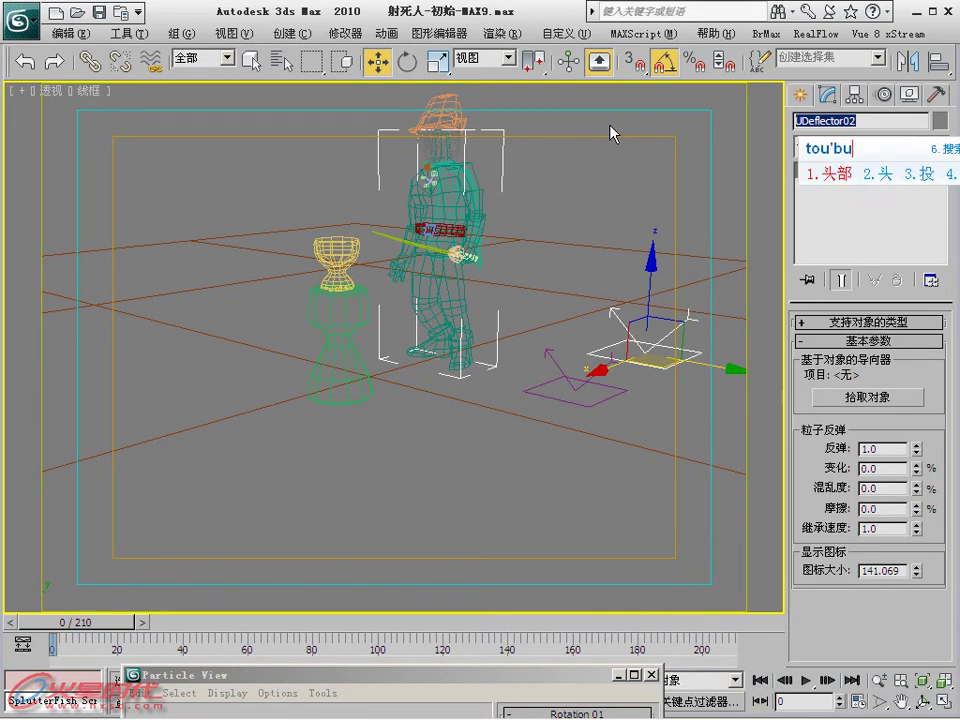
key(space)
text(dao)
text(x)
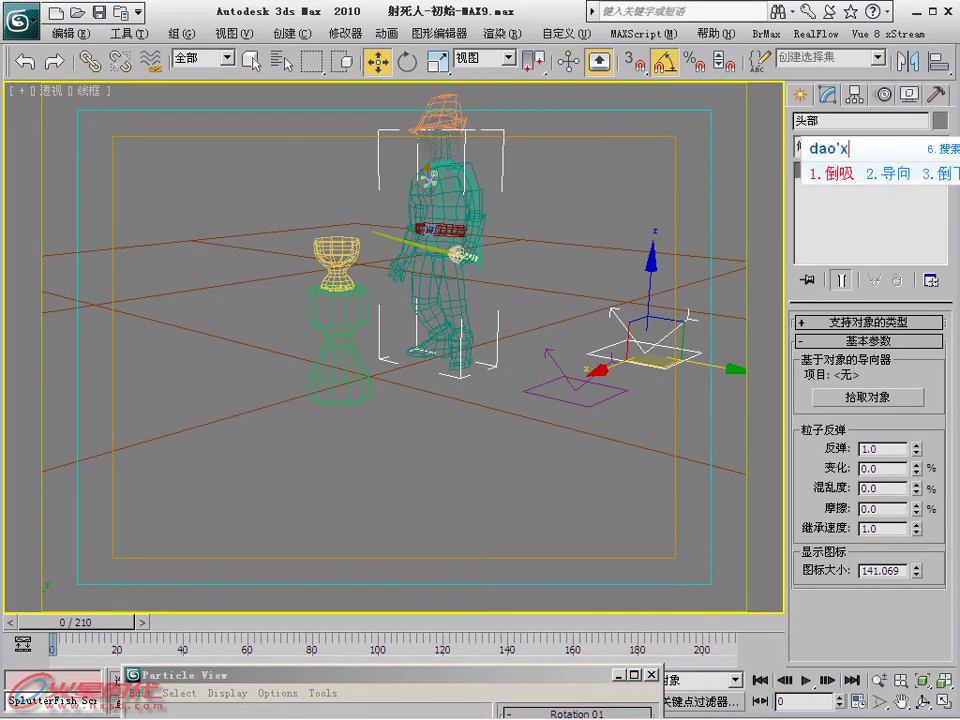
text(iangqi)
key(space)
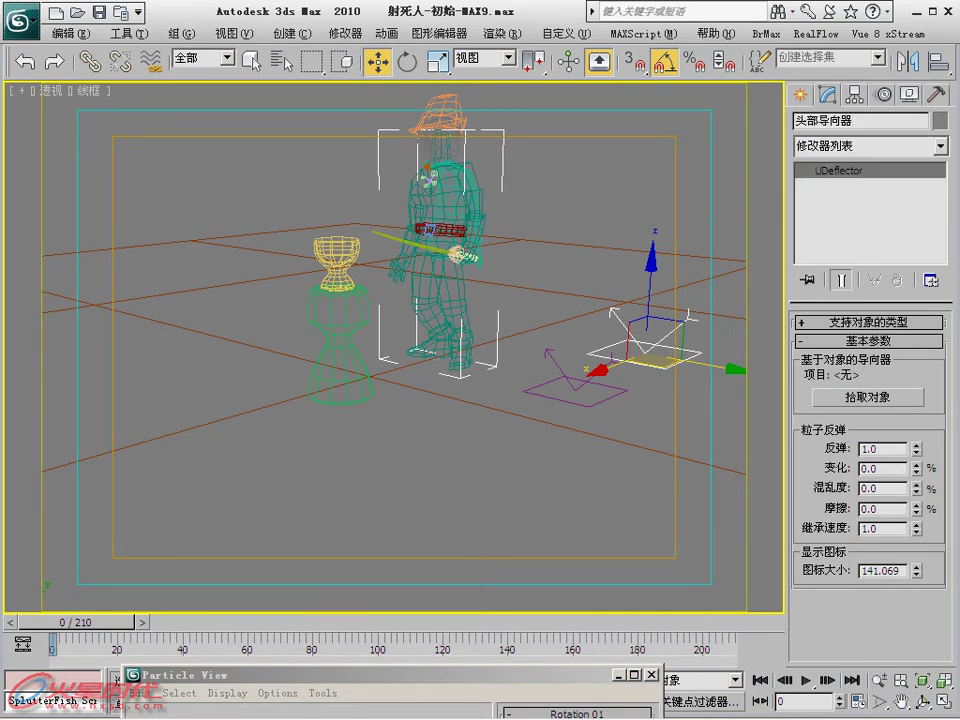
click(853, 400)
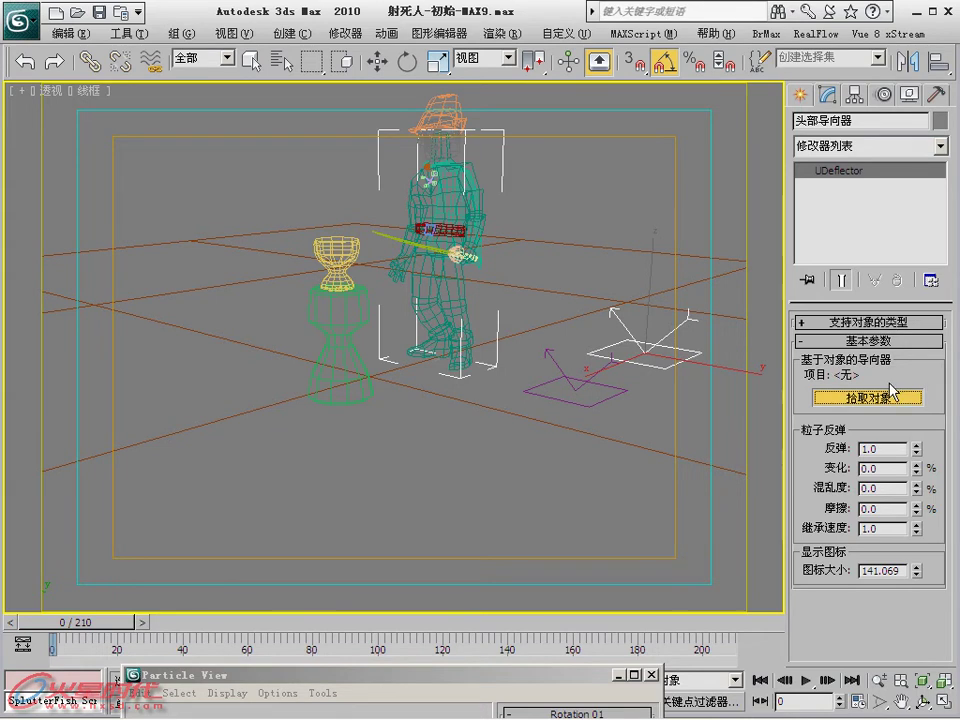
Pick Medieval_Mesh_Head as the collision object of the 头部导向器 deflector.
click(879, 398)
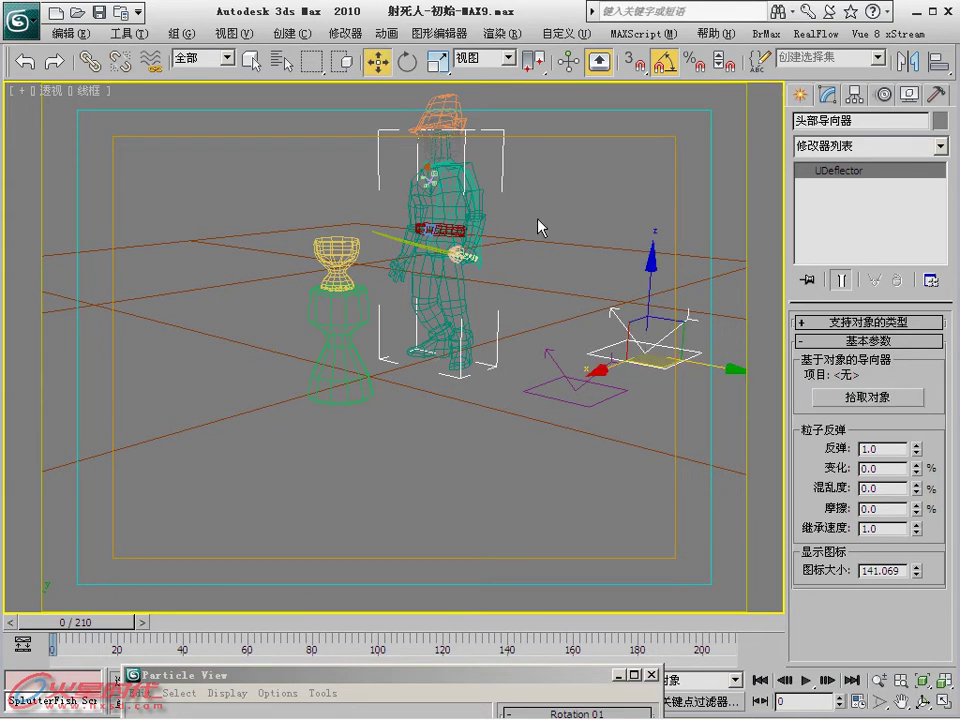
click(454, 137)
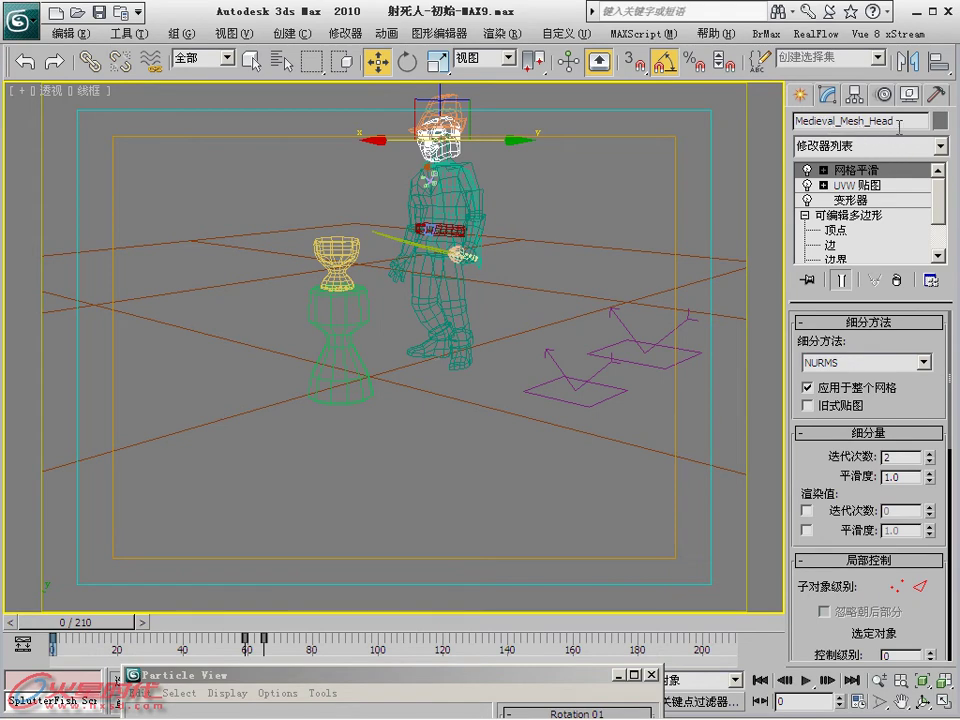
click(624, 340)
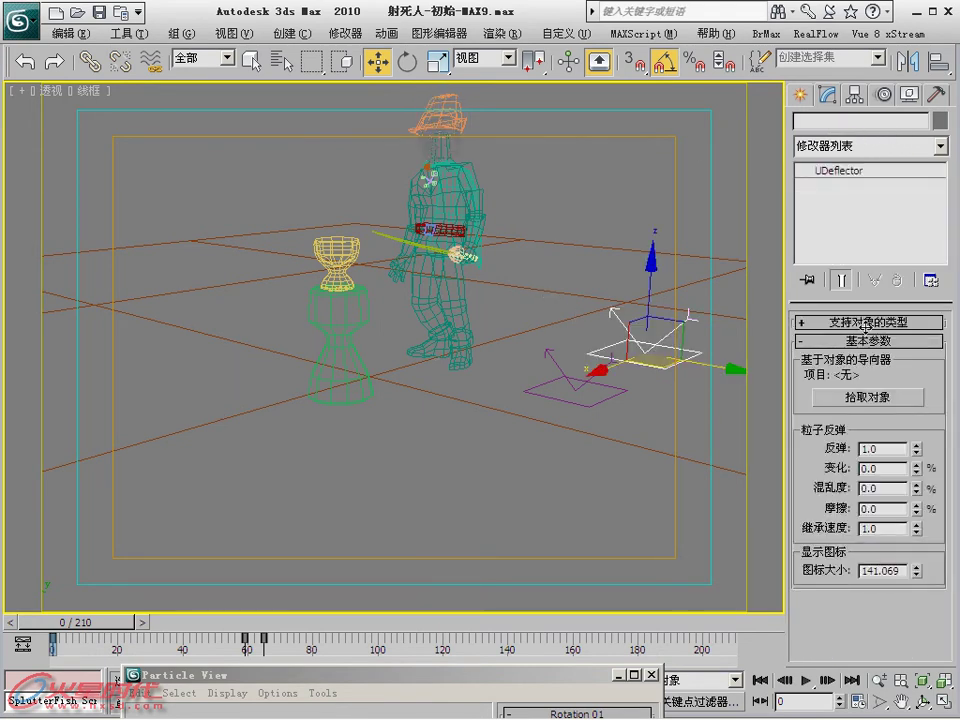
click(879, 397)
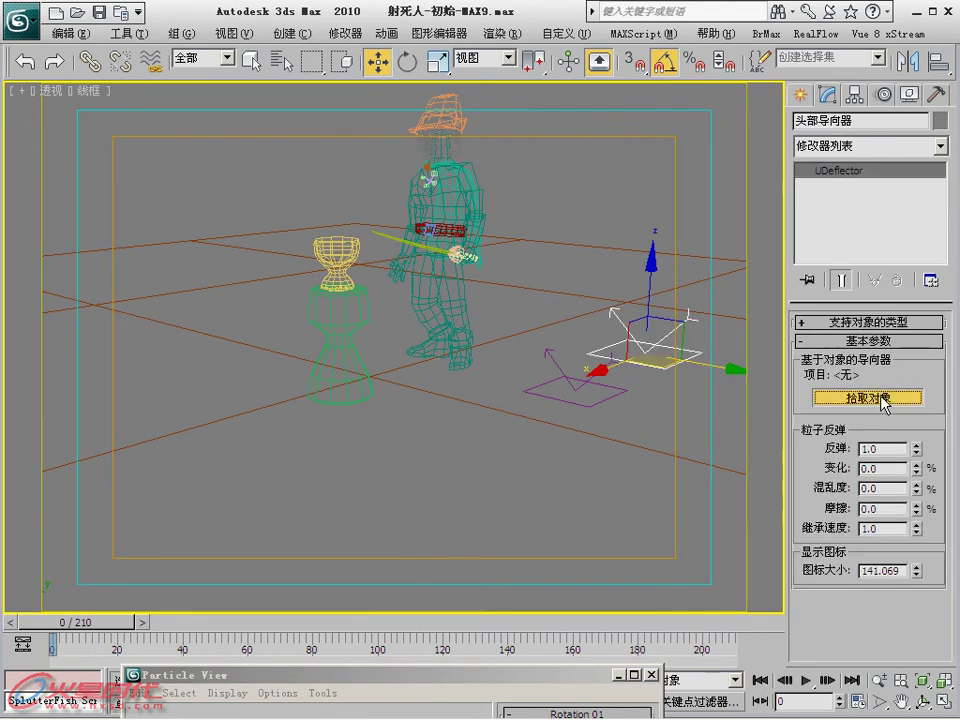
click(445, 125)
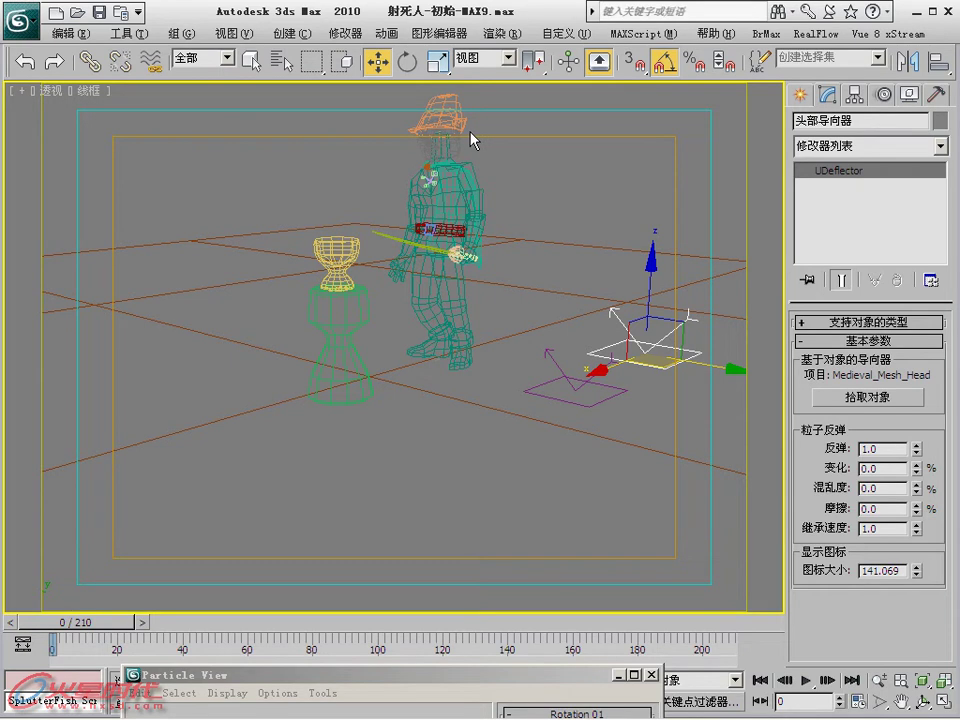
key(6)
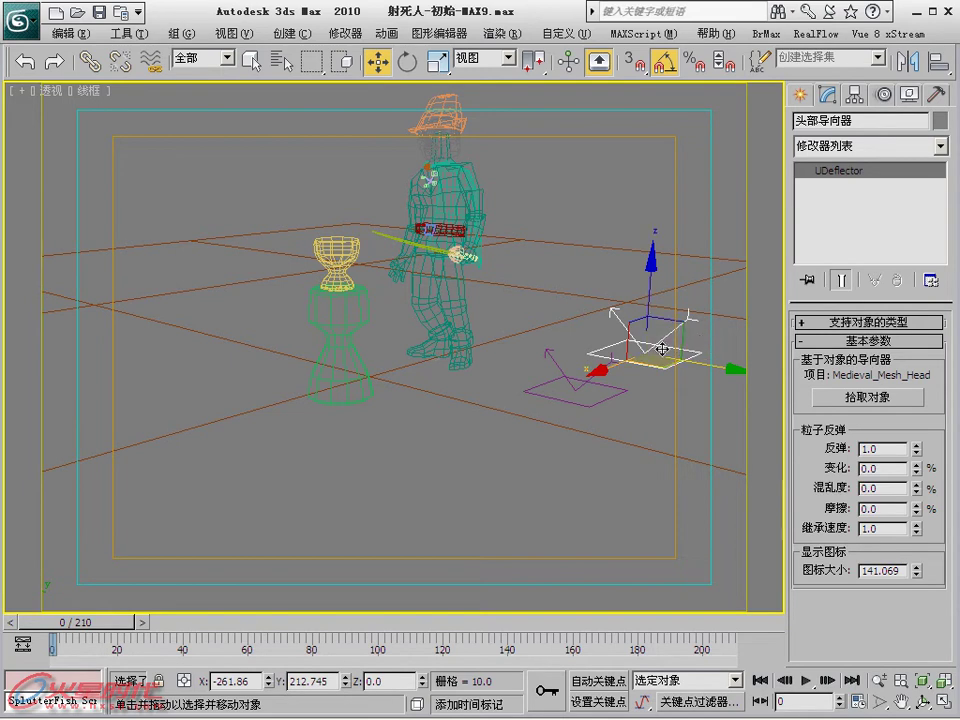
Append a Collision test to Event 01 listing UDeflector01 and 头部导向器.
key(6)
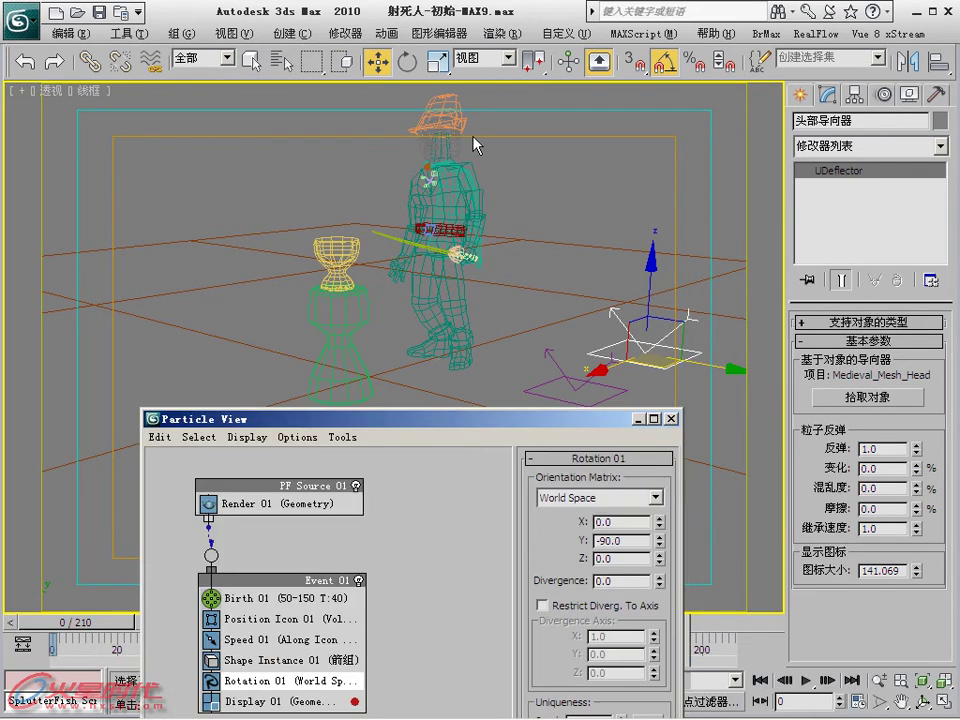
drag(448, 688, 438, 30)
drag(352, 24, 242, 18)
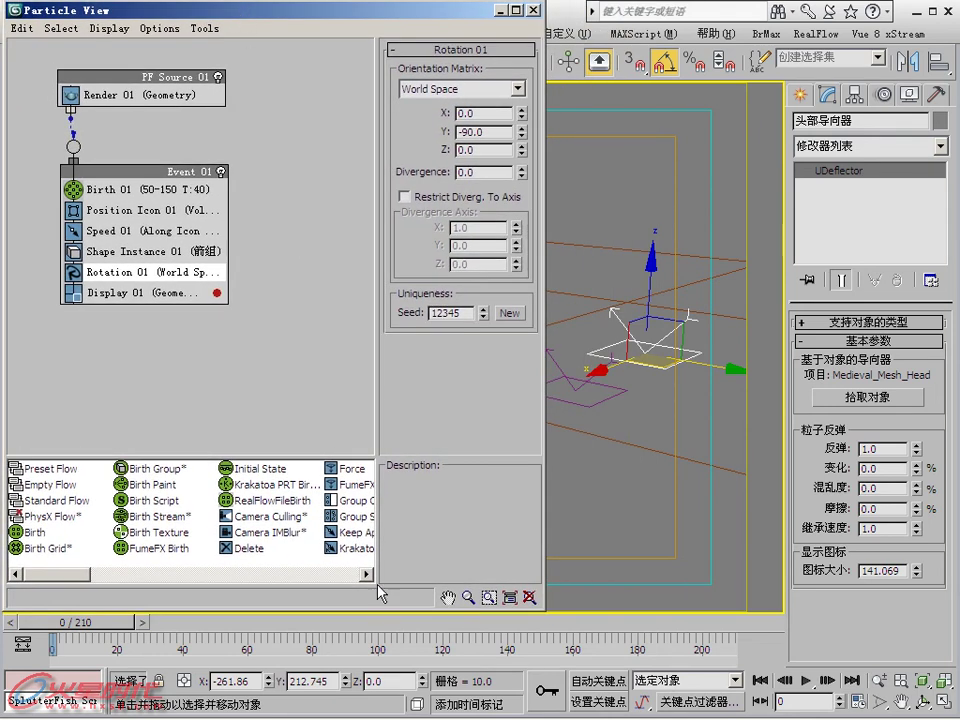
click(369, 574)
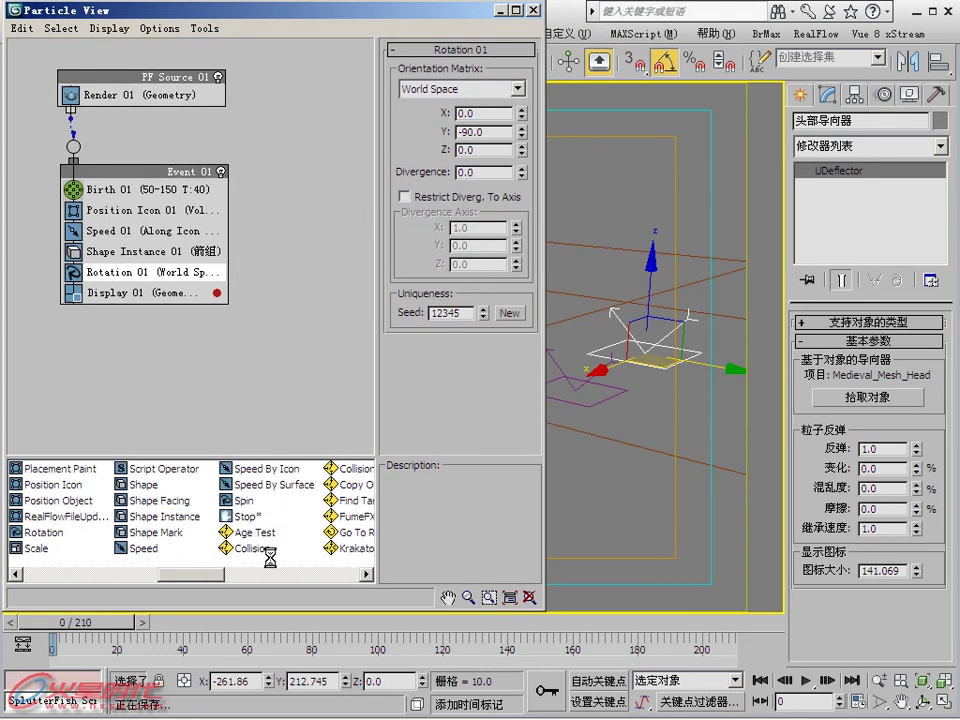
mouse_move(252, 549)
mouse_down()
mouse_move(167, 322)
mouse_move(156, 322)
mouse_up()
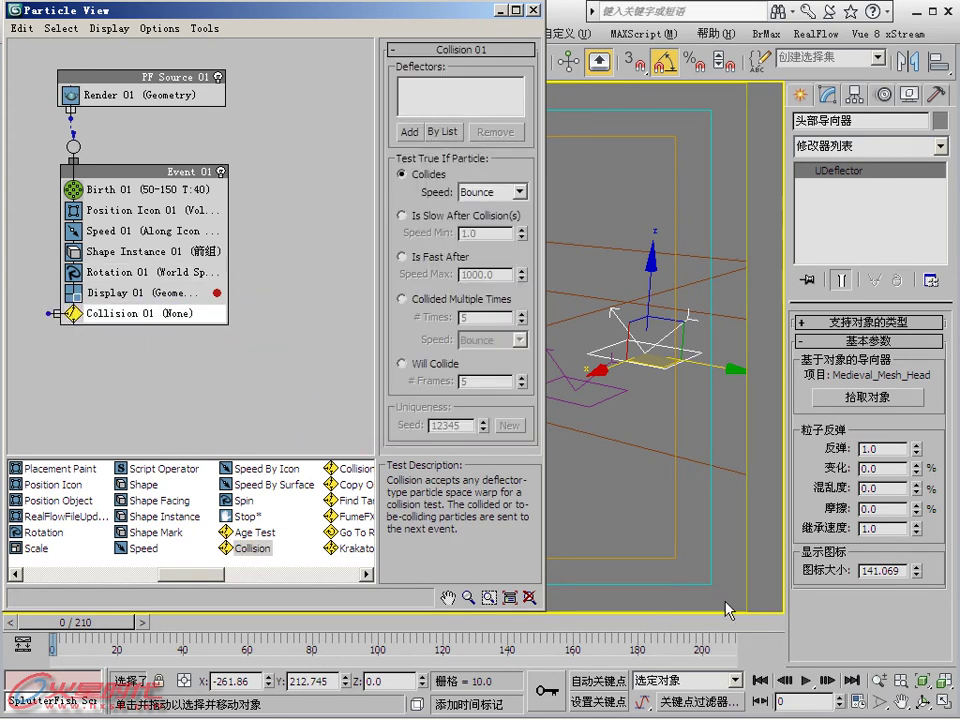
drag(329, 105, 849, 13)
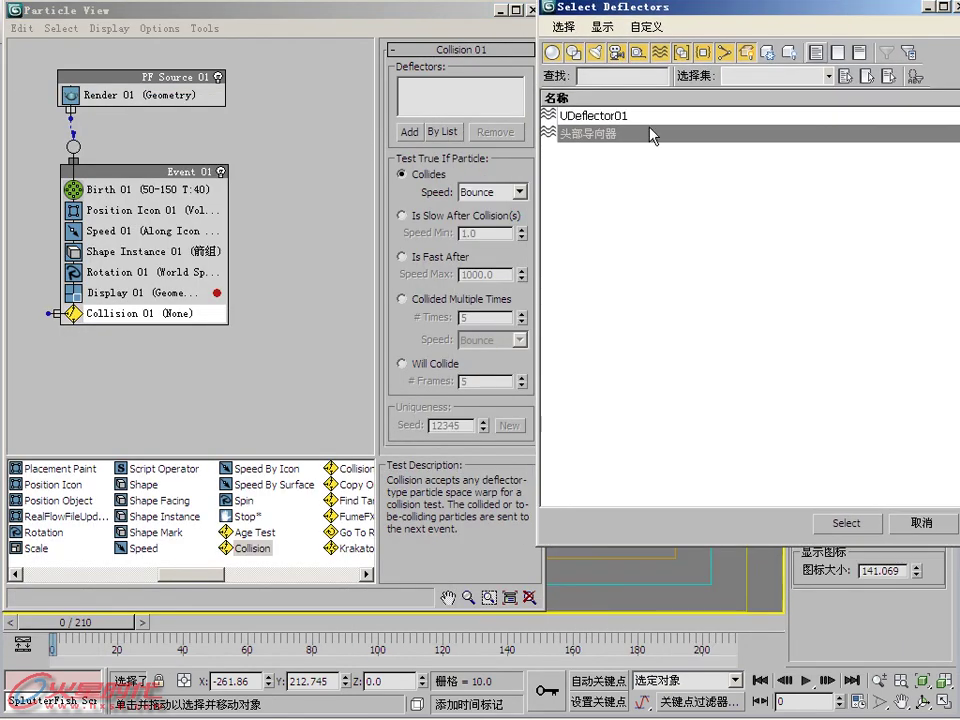
click(630, 117)
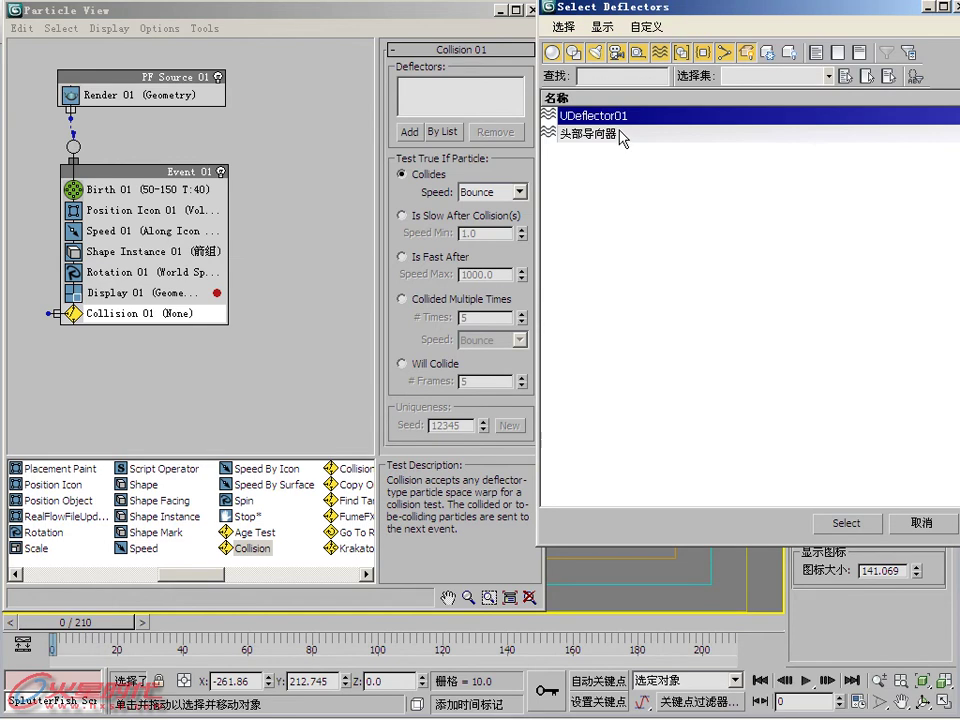
ctrl+click(624, 138)
click(855, 522)
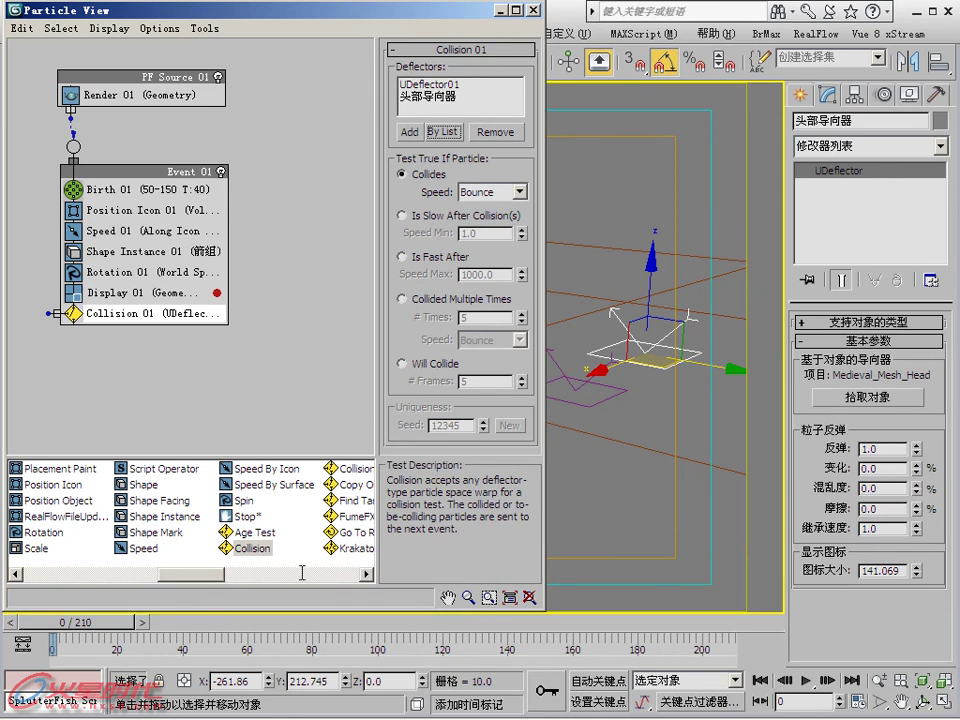
mouse_move(463, 24)
mouse_down()
mouse_move(764, 9)
mouse_move(818, 18)
mouse_up()
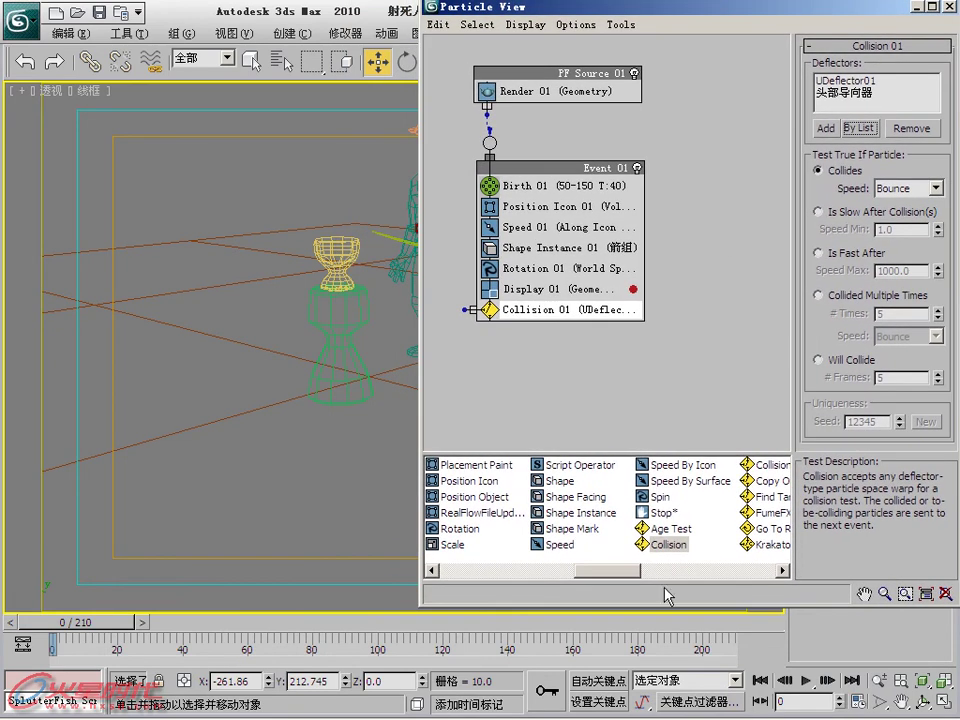
Wire Collision 01 to a new Event 02 containing a Lock/Bond operator.
drag(635, 573, 668, 562)
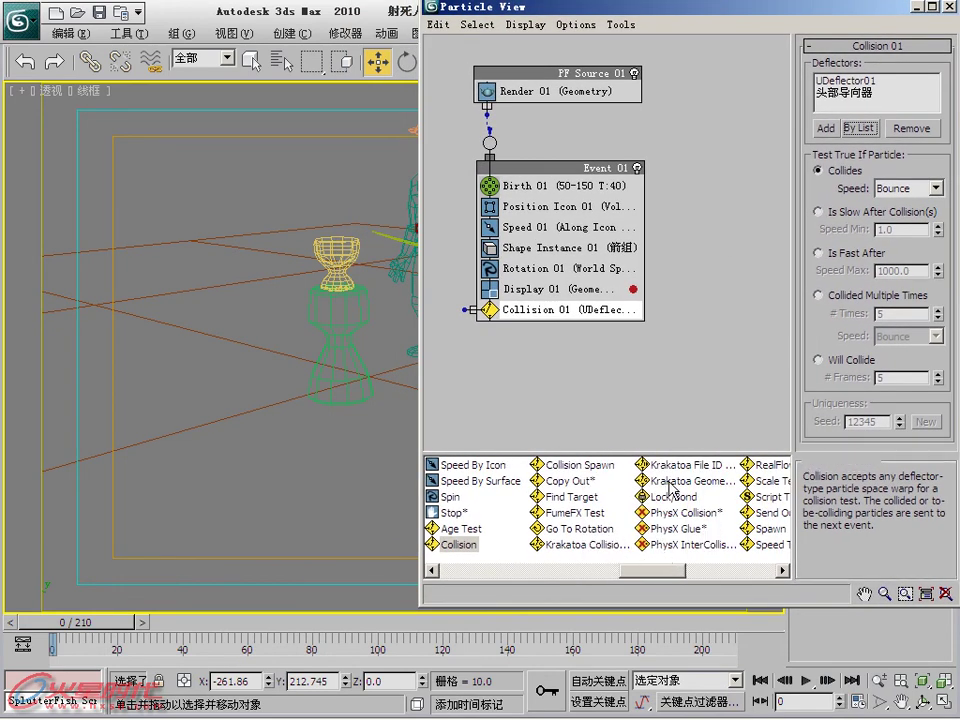
drag(668, 500, 486, 375)
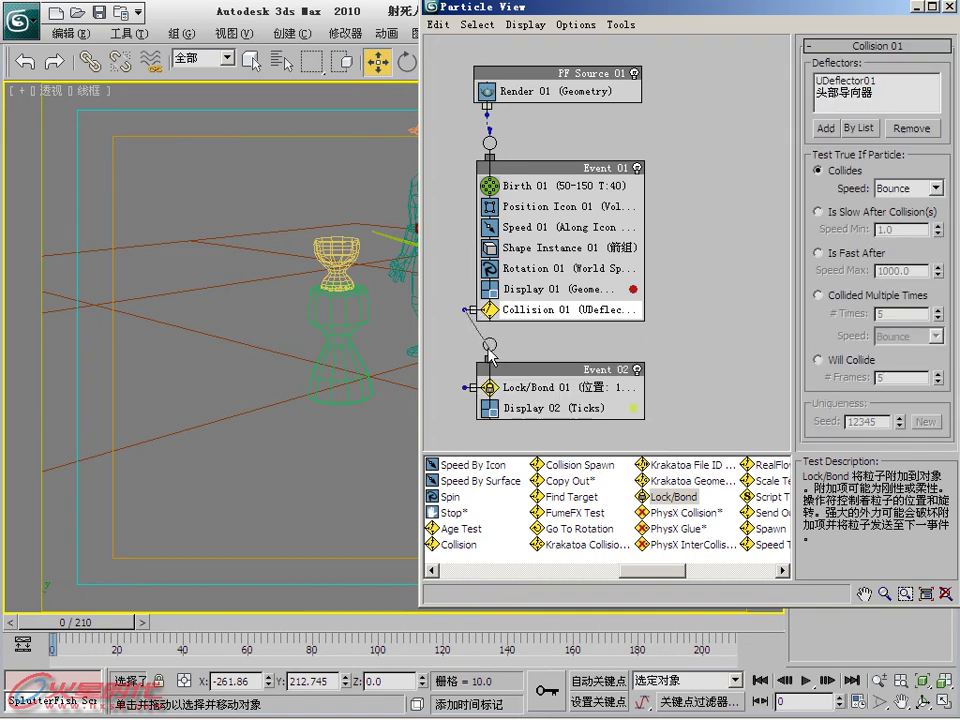
drag(467, 311, 512, 346)
click(527, 398)
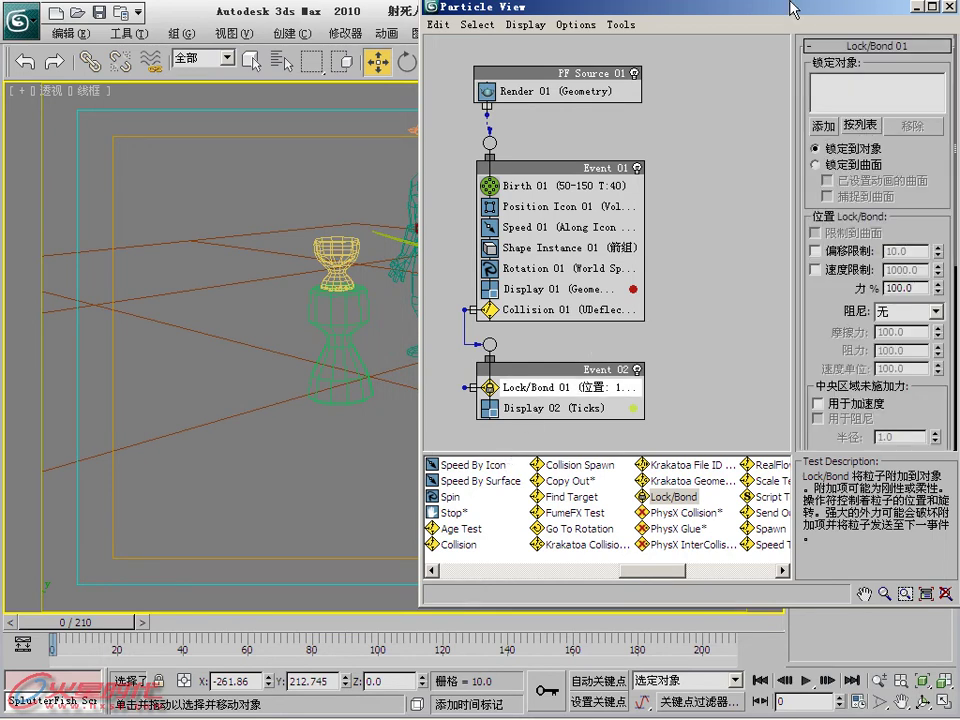
drag(596, 8, 674, 8)
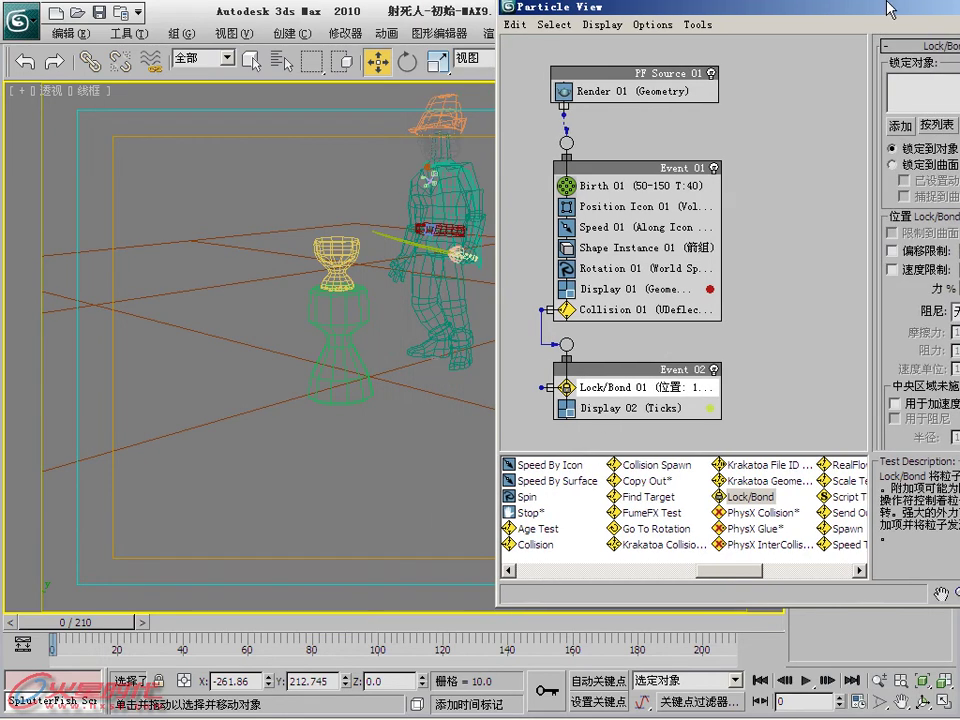
Remove 头部导向器 from the Collision test's deflector list.
click(660, 311)
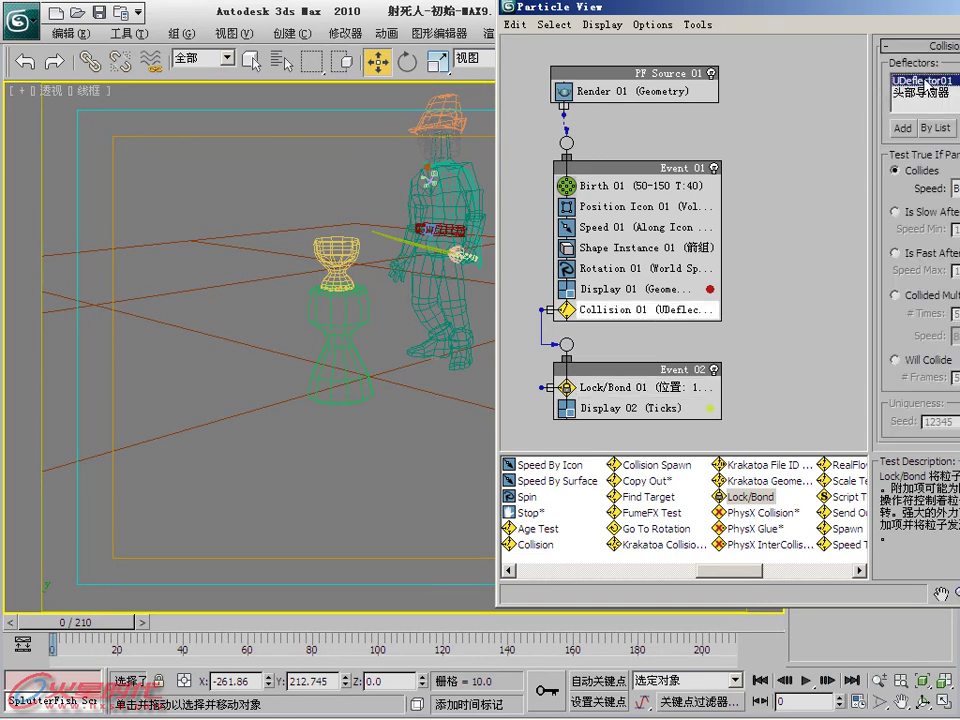
click(928, 92)
key(Delete)
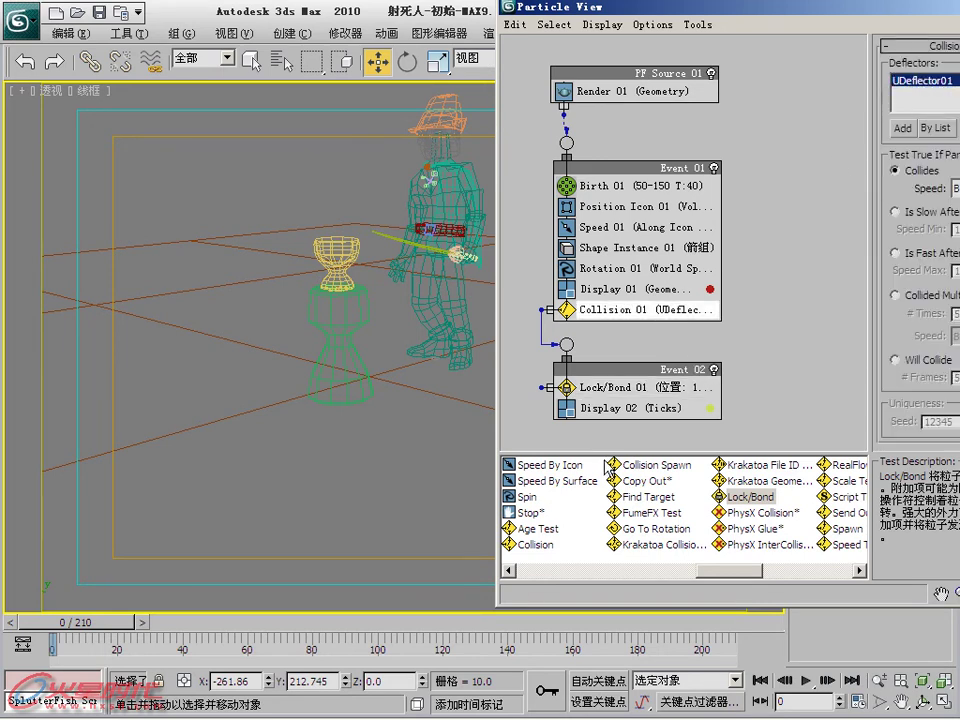
Make Lock/Bond 01 lock arrows onto the animated surface of the 身体 body mesh.
click(641, 387)
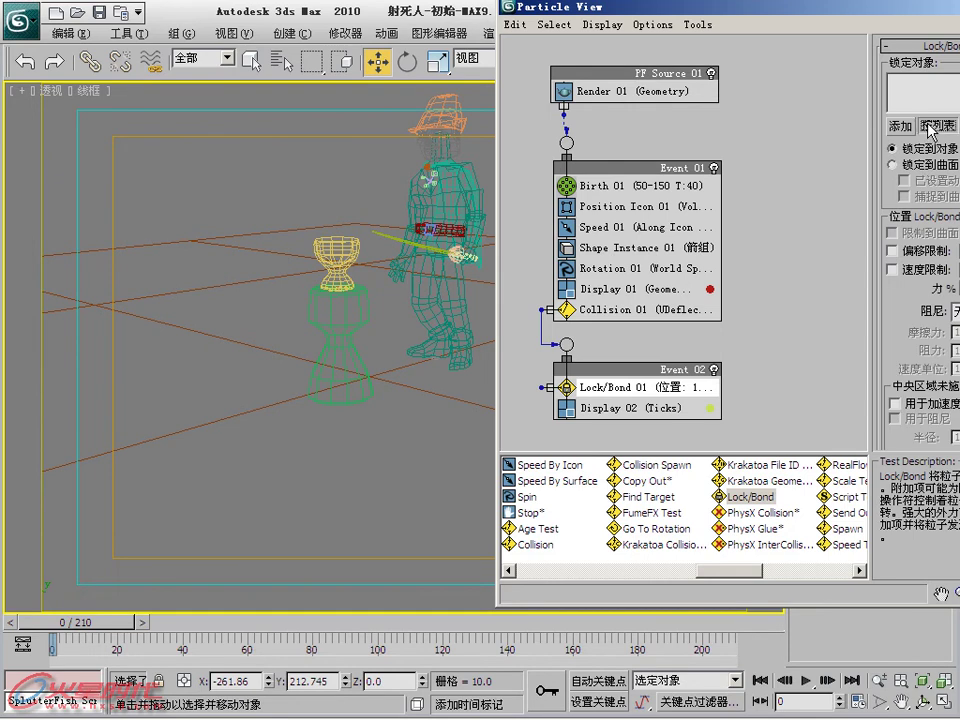
key(h)
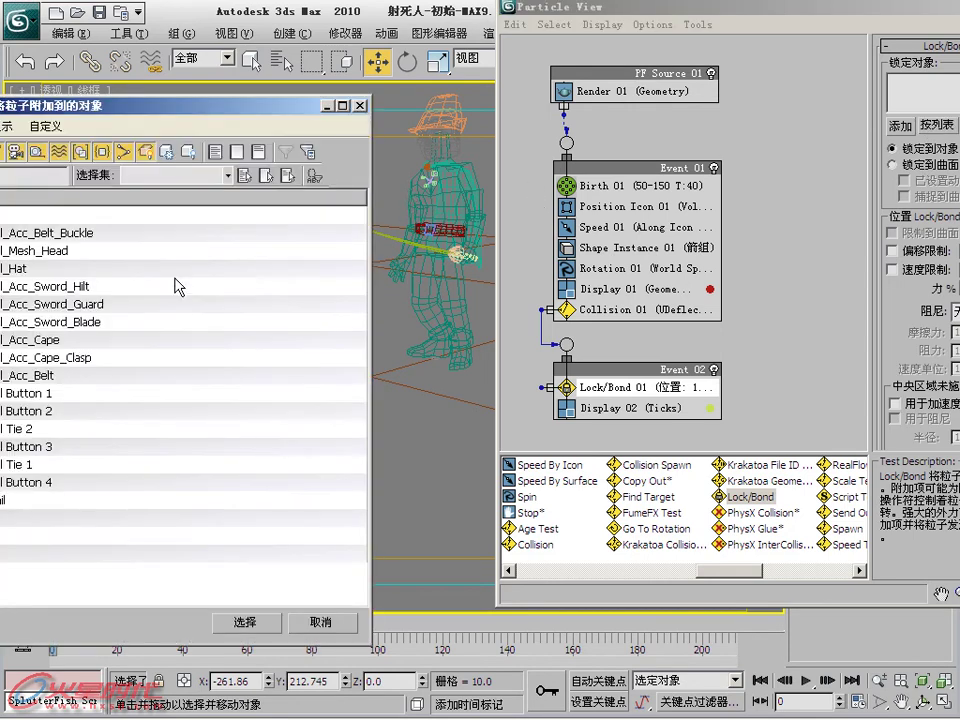
drag(114, 106, 195, 104)
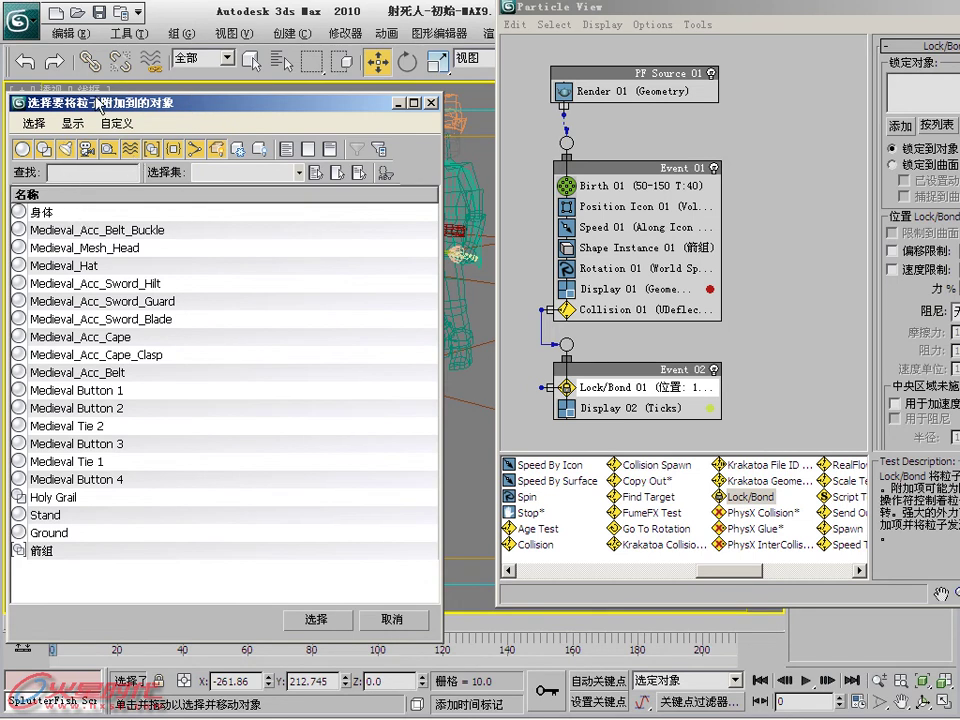
double_click(45, 212)
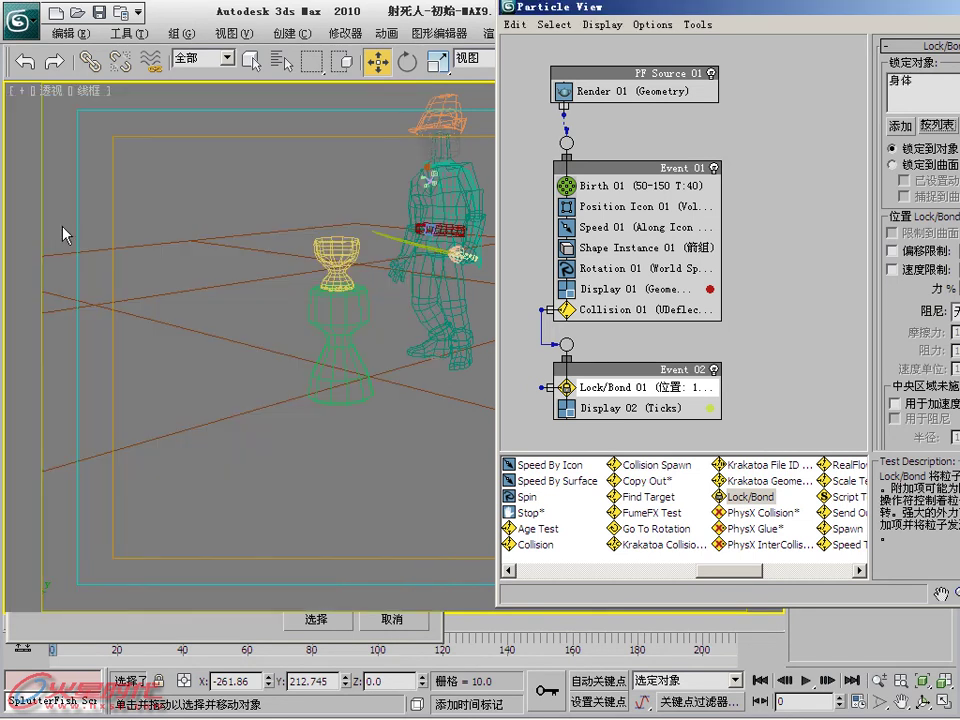
click(910, 166)
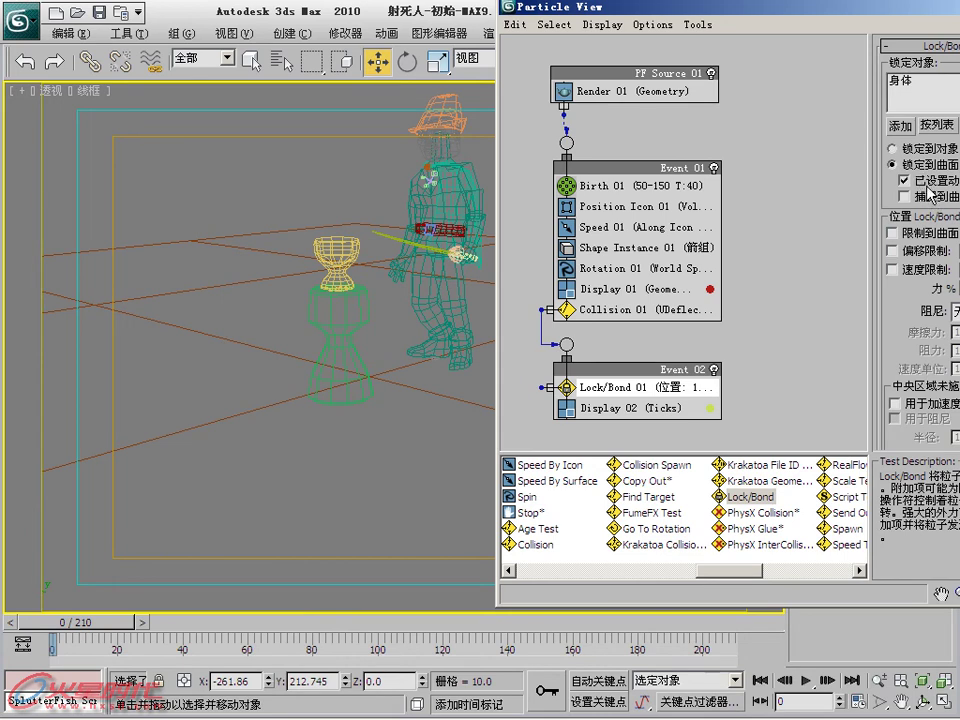
mouse_move(916, 16)
mouse_down()
mouse_move(872, 8)
mouse_move(826, 22)
mouse_up()
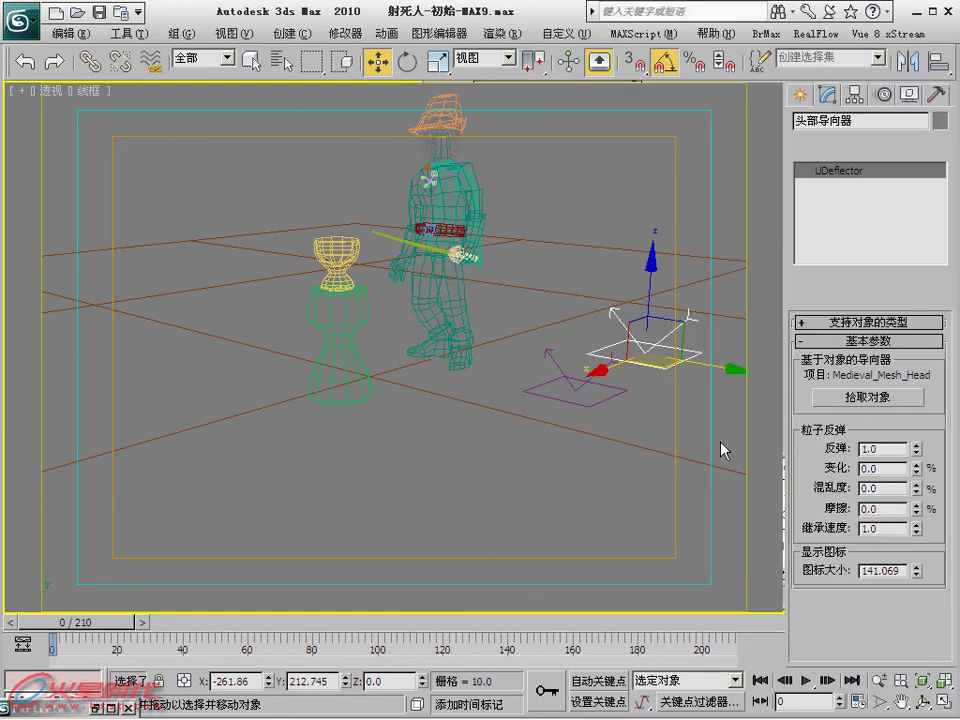
Scrub to frame 117 and set Display 02's type to Geometry.
click(918, 8)
drag(80, 625, 318, 614)
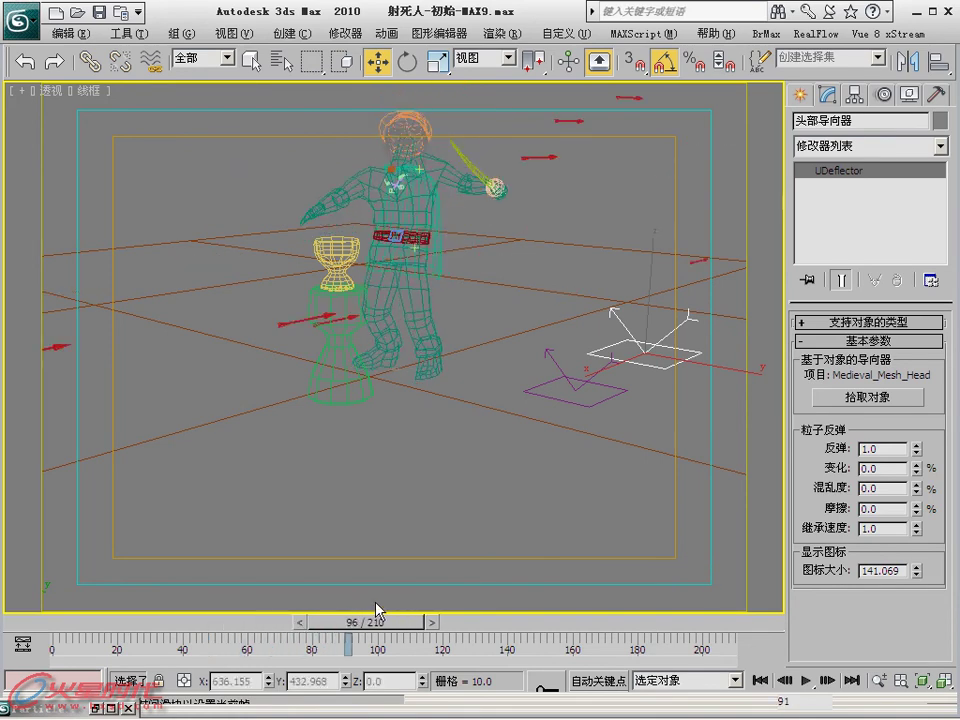
drag(318, 614, 438, 583)
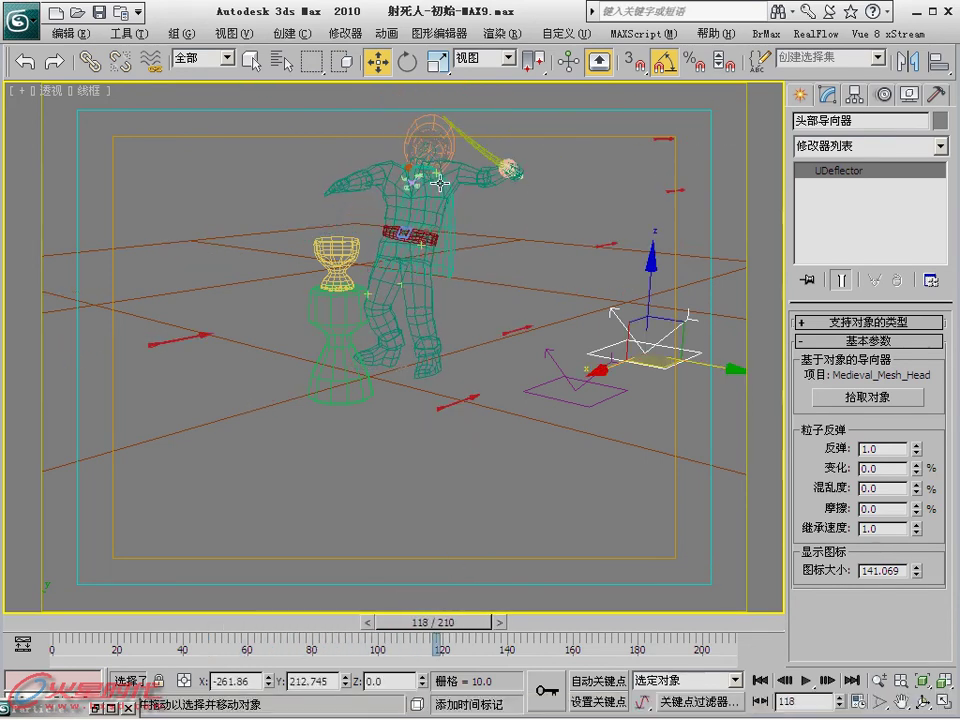
key(6)
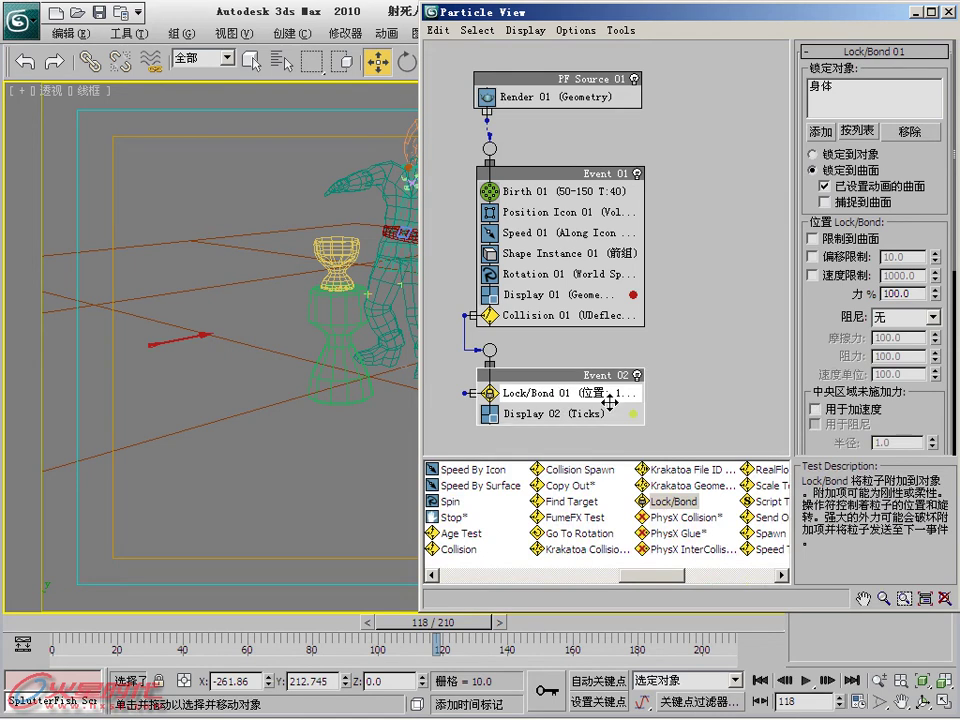
click(609, 420)
click(935, 80)
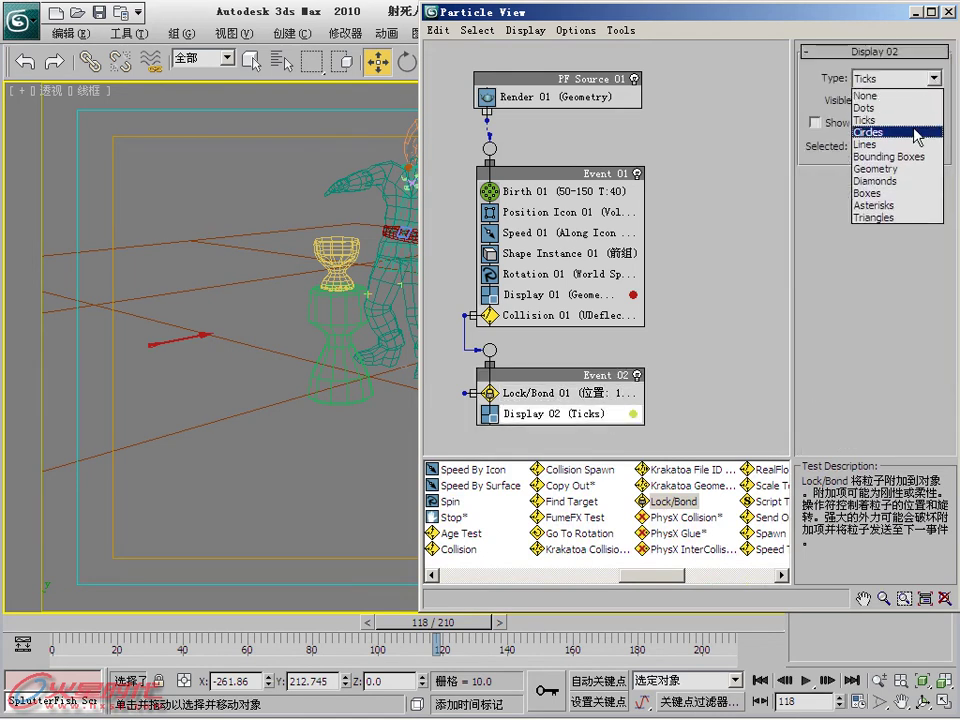
click(925, 167)
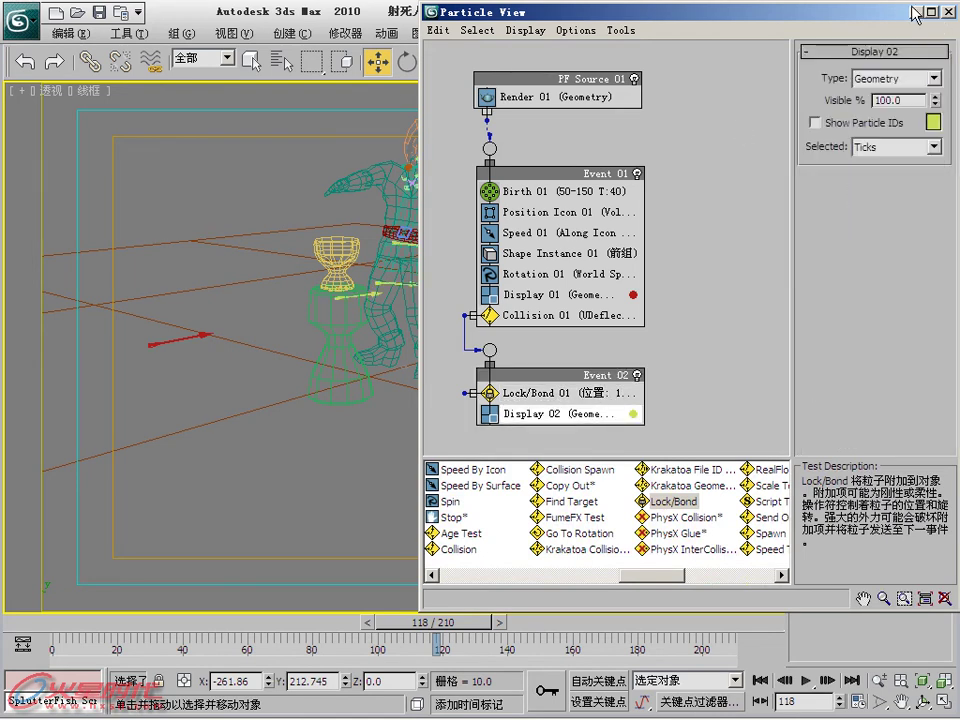
click(946, 12)
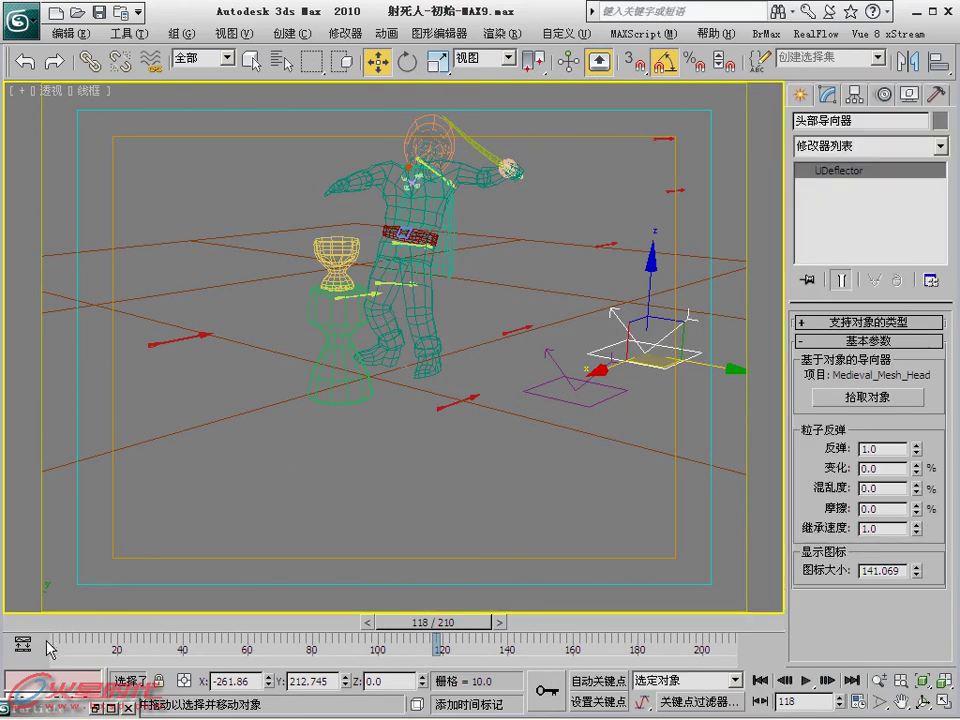
Make Display 02's colour white, then scrub to frame 113 to check the stuck arrows.
double_click(62, 706)
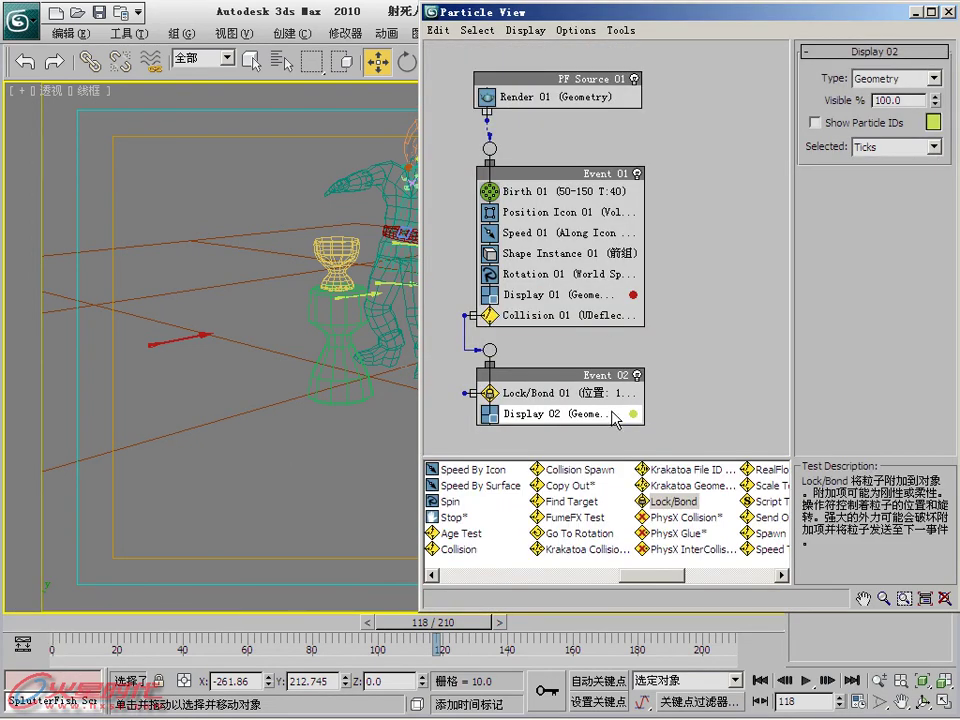
click(933, 121)
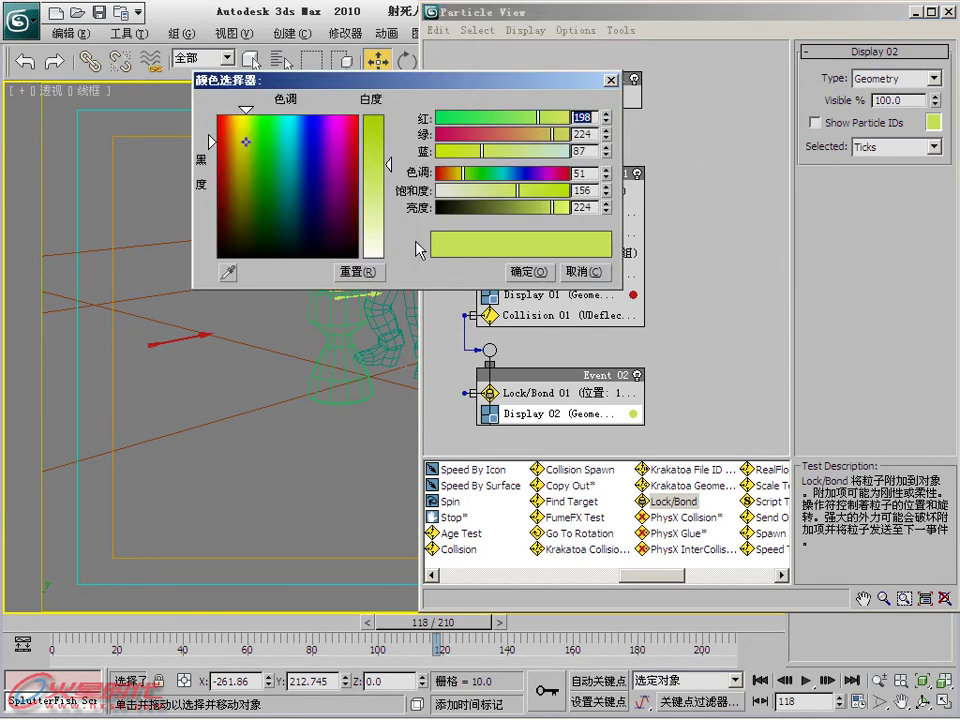
drag(388, 200, 402, 265)
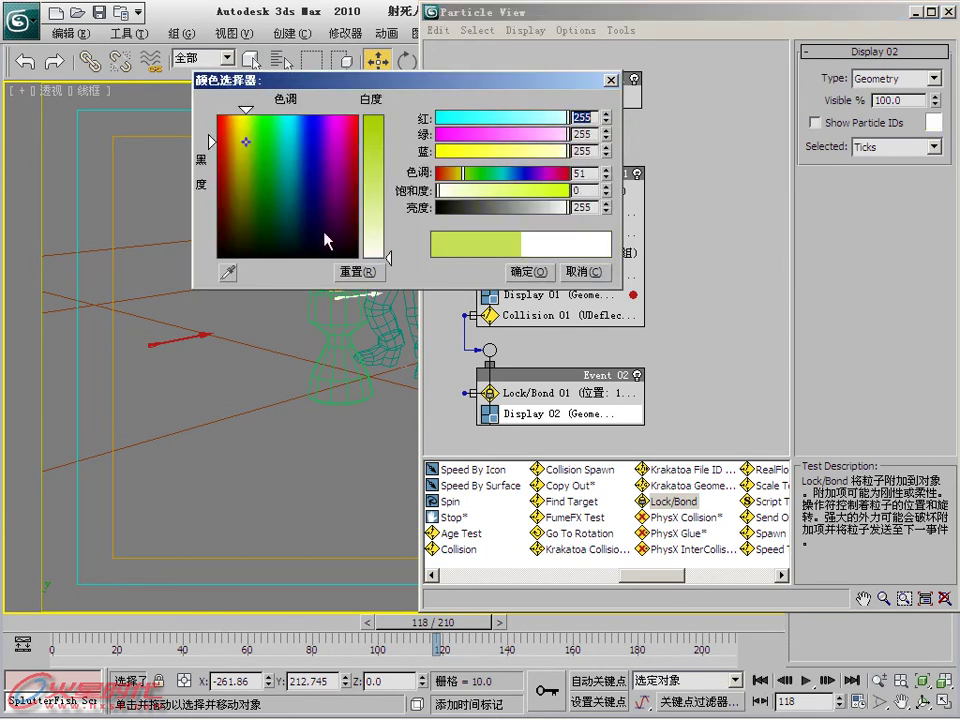
drag(328, 240, 212, 260)
click(527, 271)
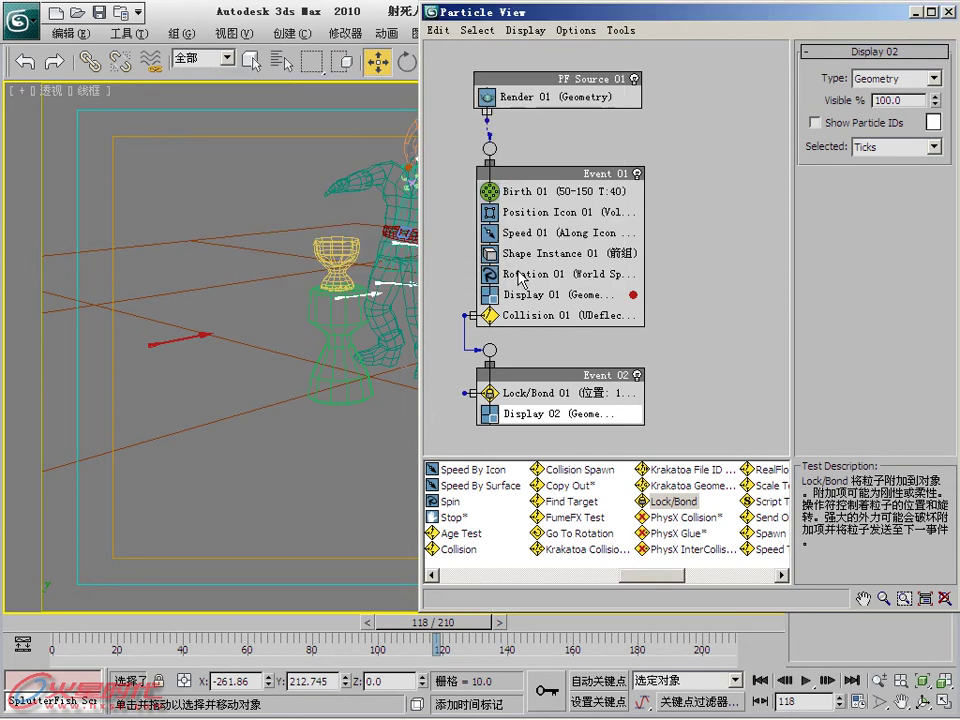
drag(697, 12, 759, 3)
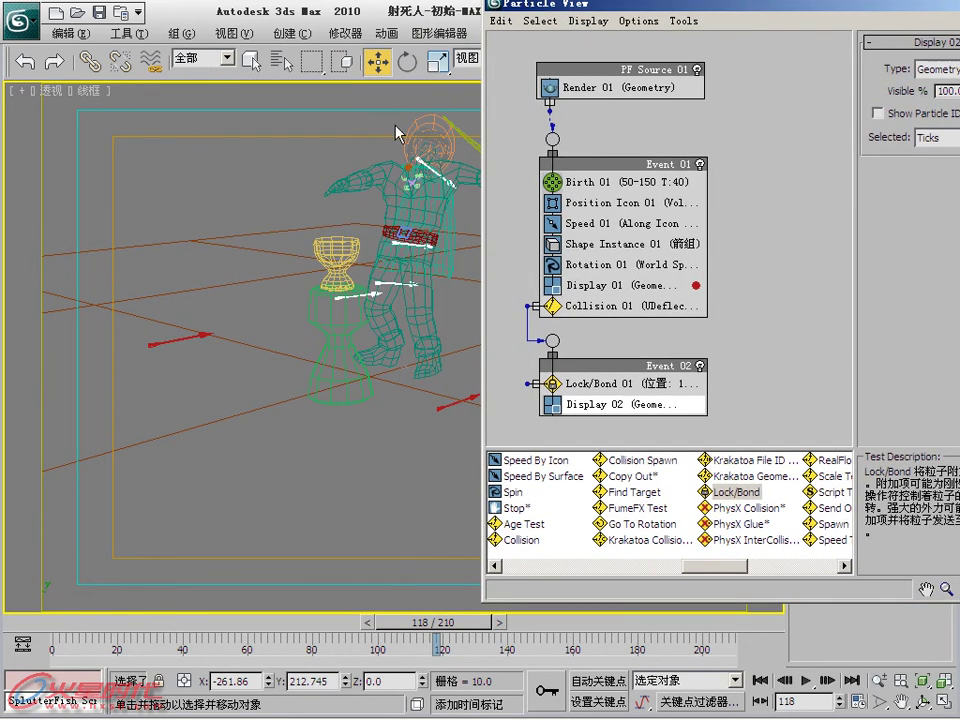
click(181, 377)
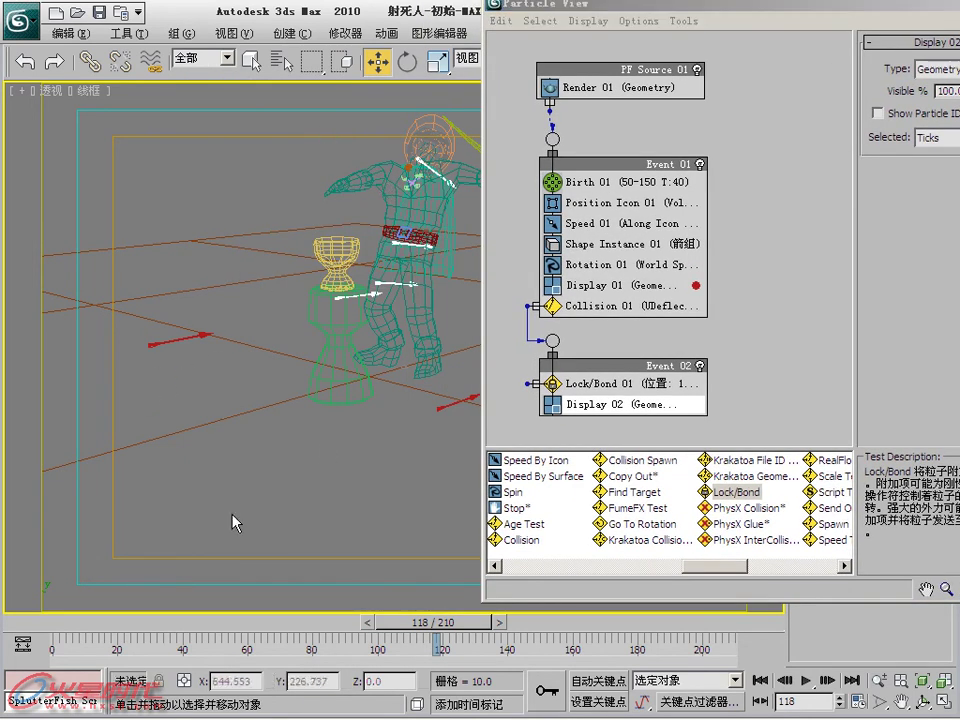
drag(77, 630, 352, 587)
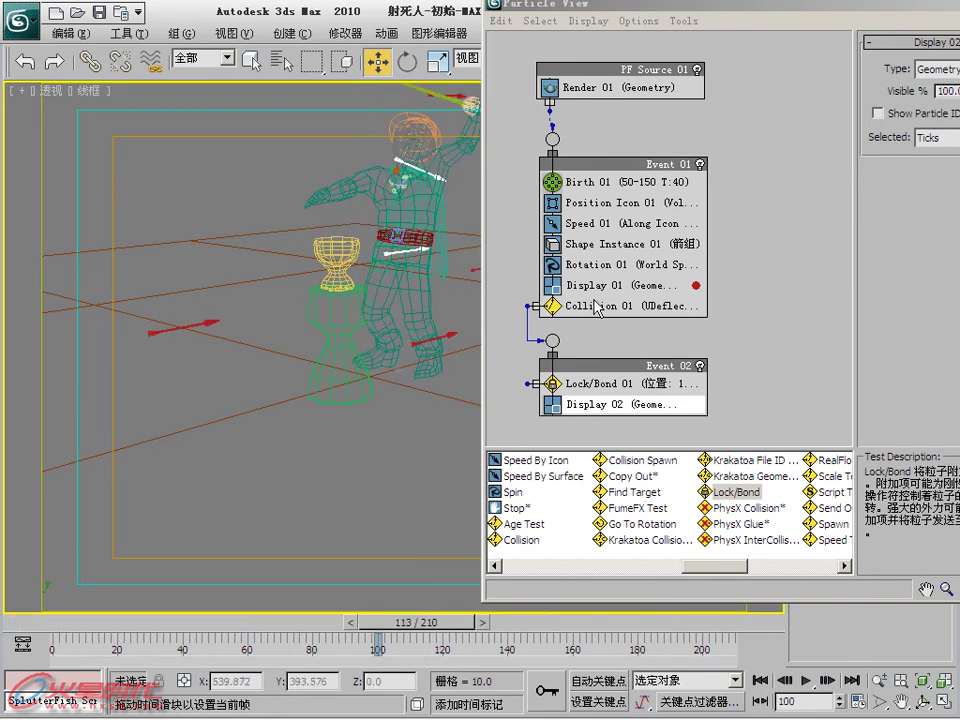
drag(352, 587, 418, 560)
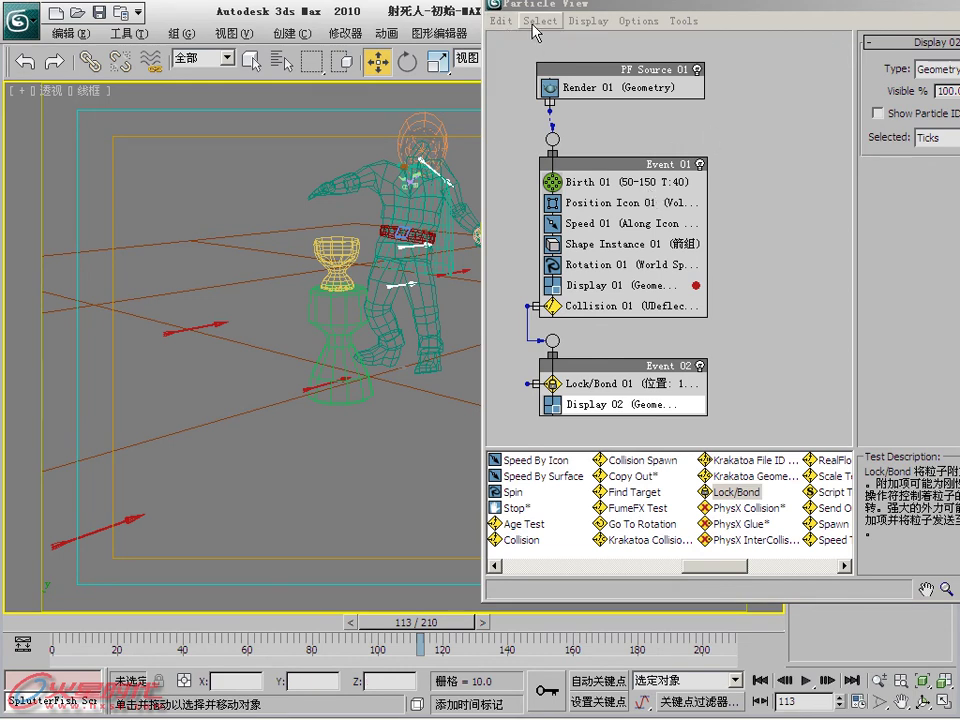
drag(750, 8, 688, 8)
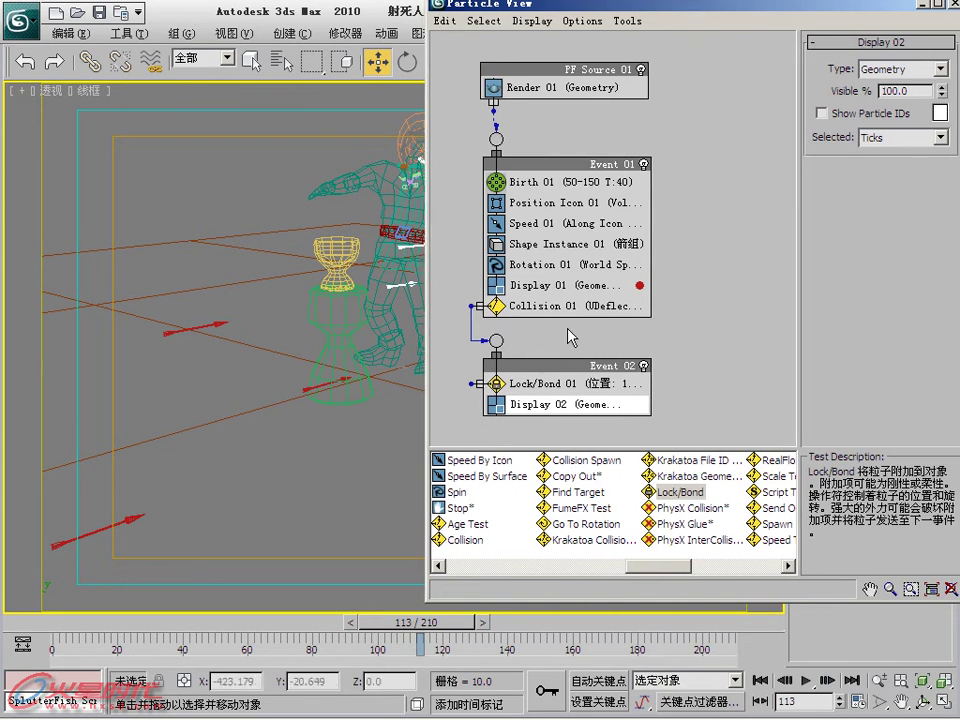
Paste an instanced copy of Shape Instance 01 into Event 02 and switch to shaded view.
right_click(600, 244)
click(627, 371)
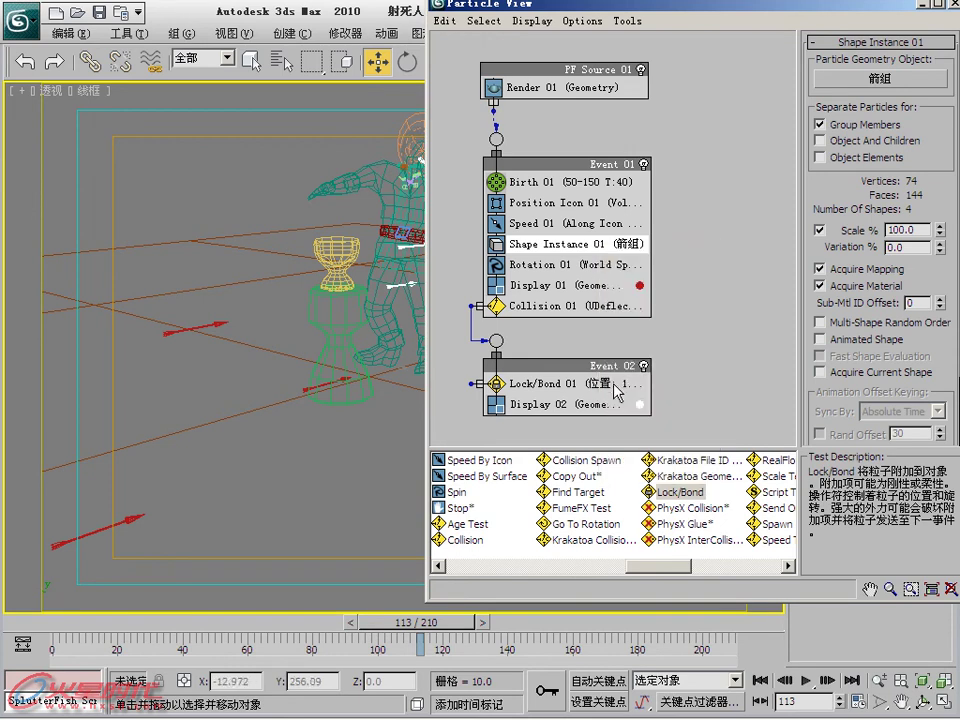
right_click(581, 395)
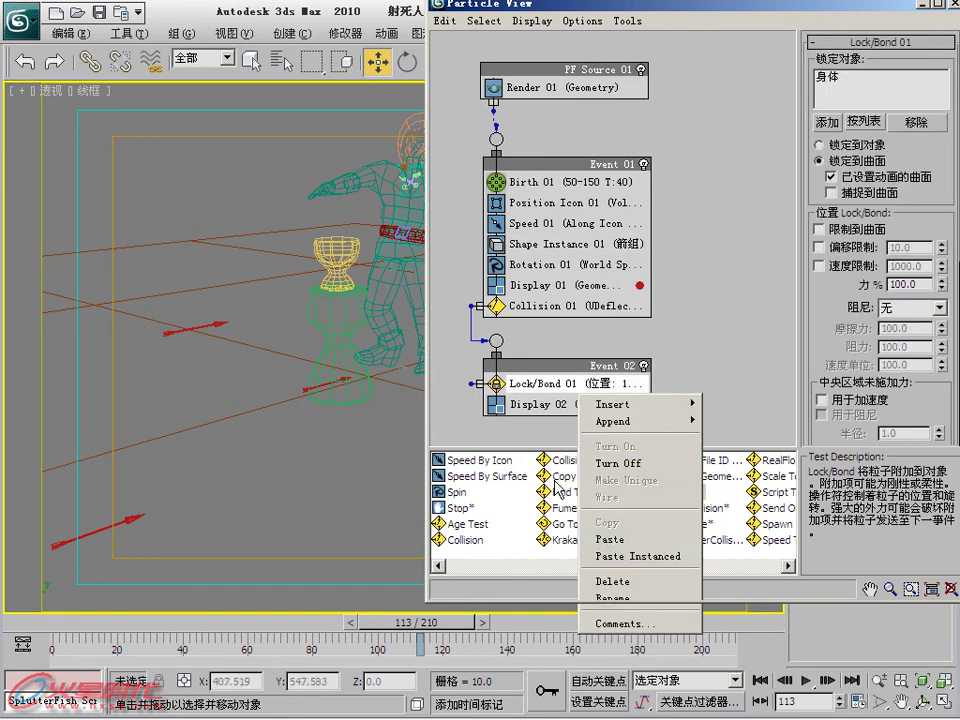
click(645, 557)
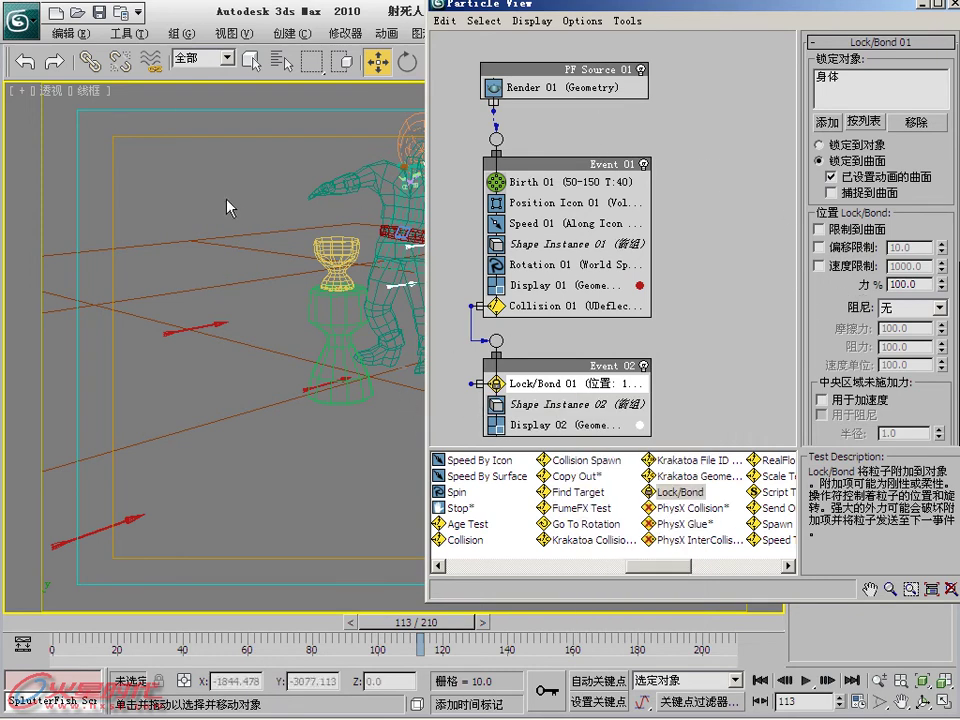
key(F3)
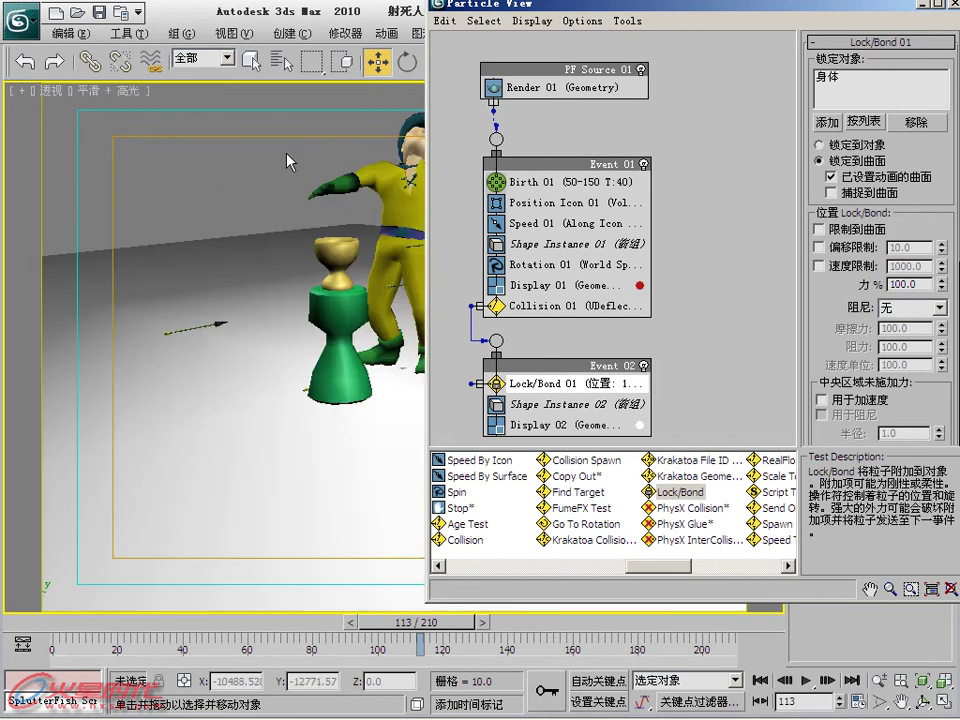
drag(487, 14, 553, 14)
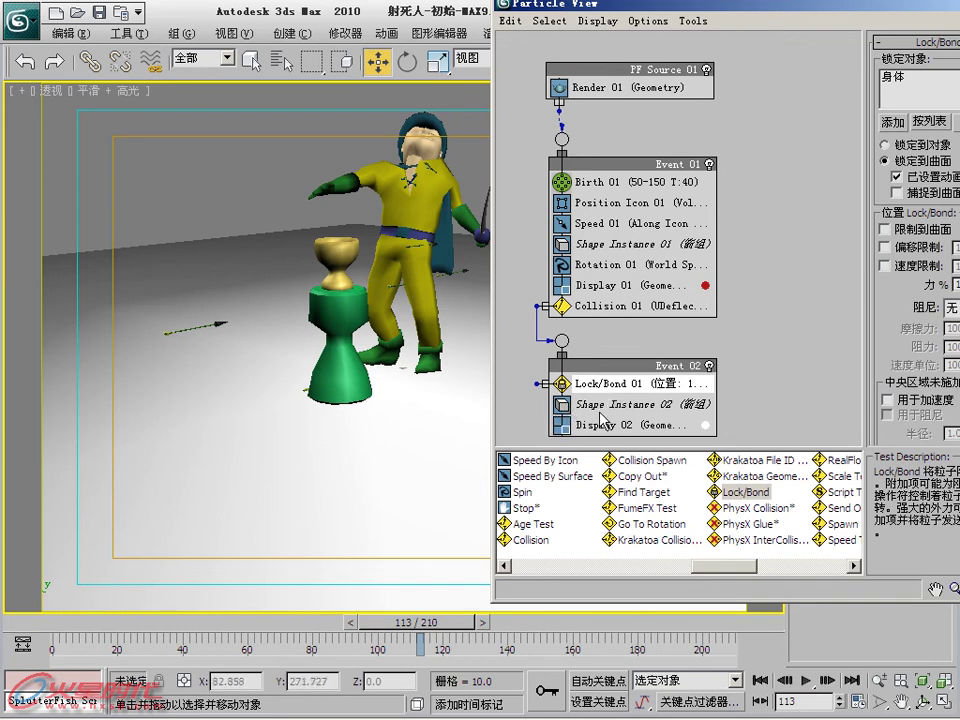
click(562, 404)
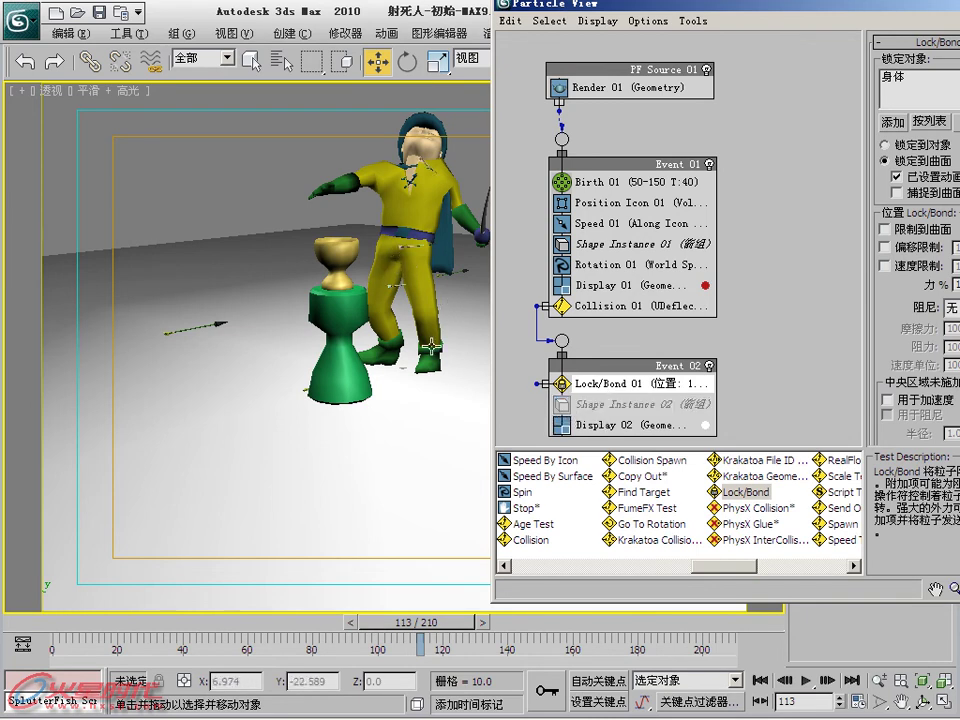
click(562, 404)
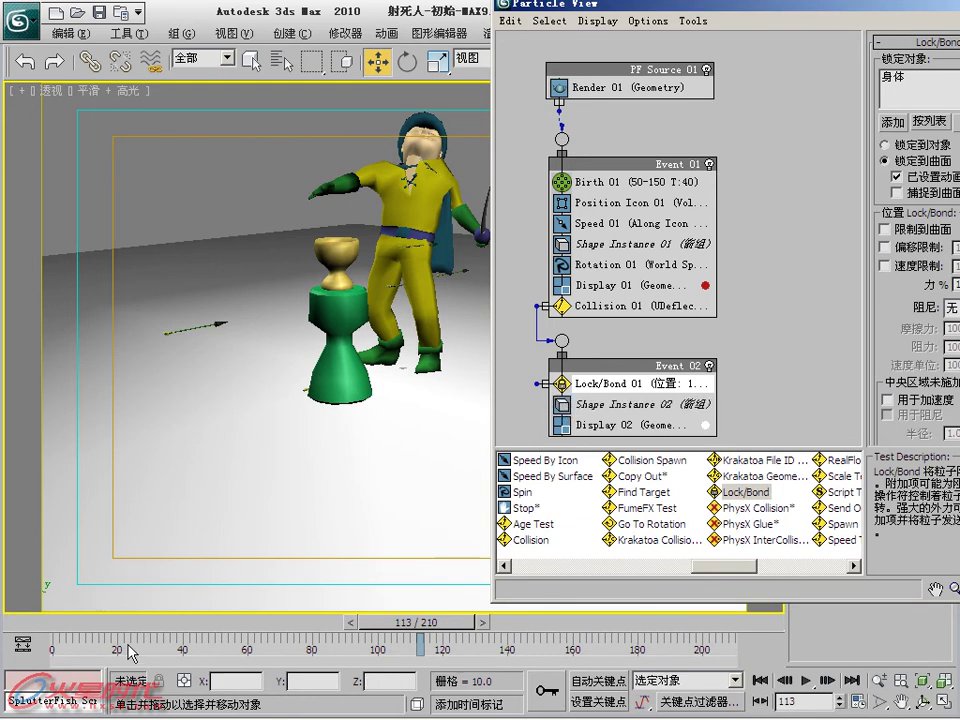
Scrub to frame 56, enlarge the Particle View window, and clear the graph selection.
mouse_move(72, 620)
mouse_down()
mouse_move(230, 585)
mouse_move(264, 647)
mouse_up()
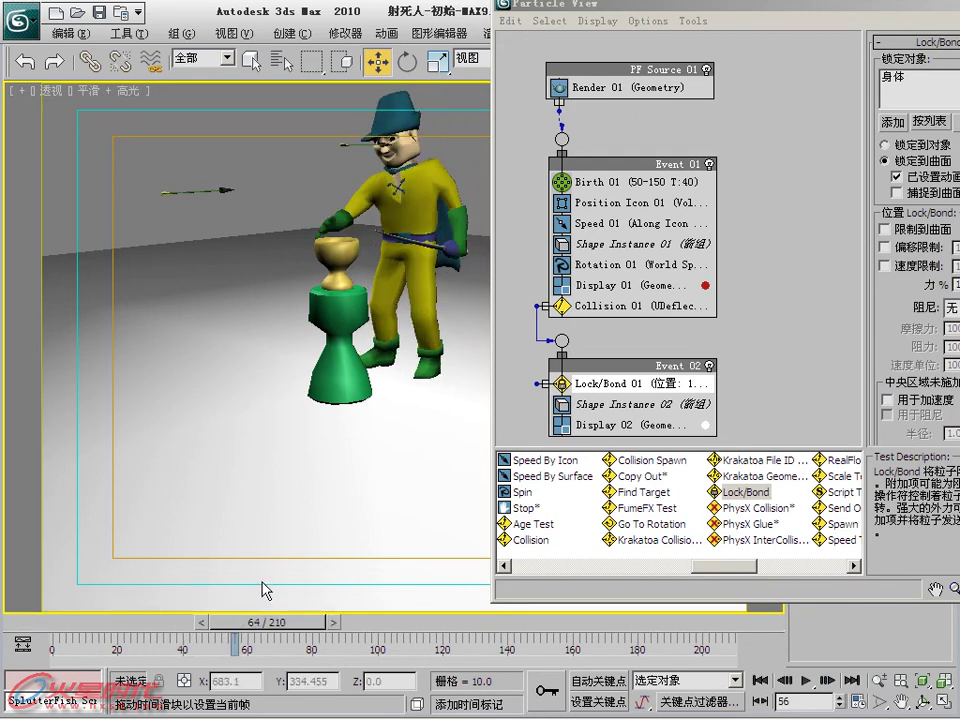
scroll(530, 280, up, 2)
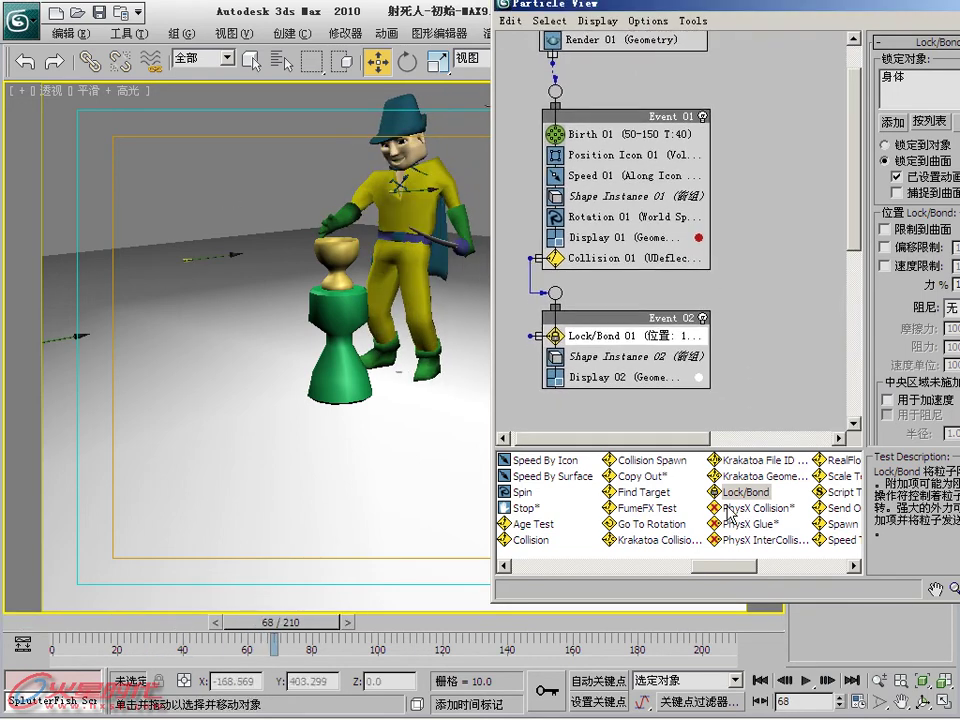
scroll(541, 118, down, 2)
drag(505, 5, 433, 9)
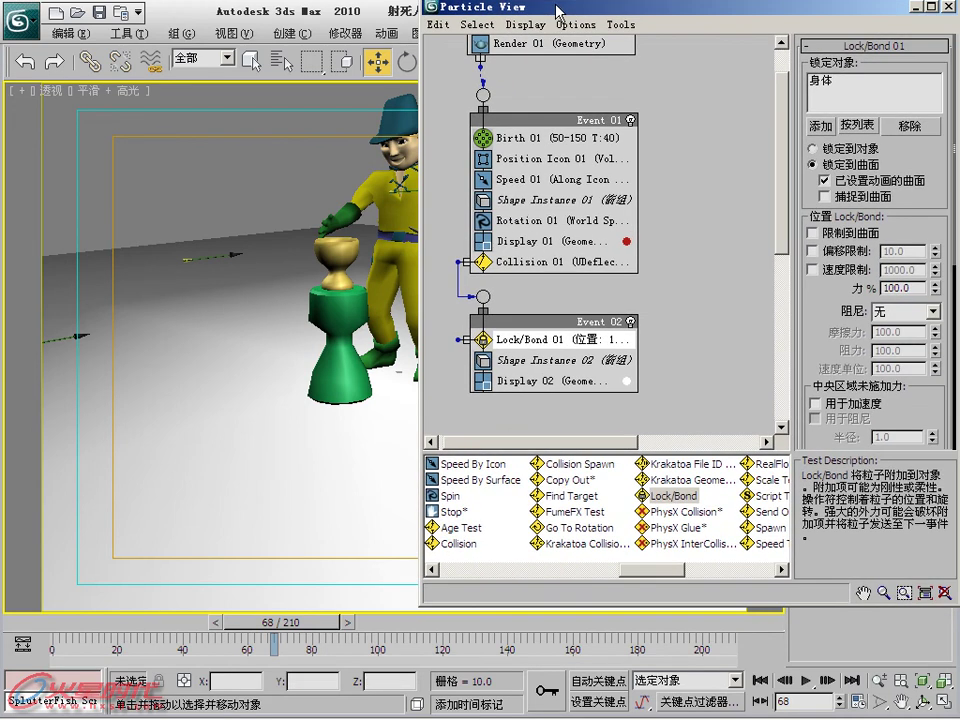
click(496, 624)
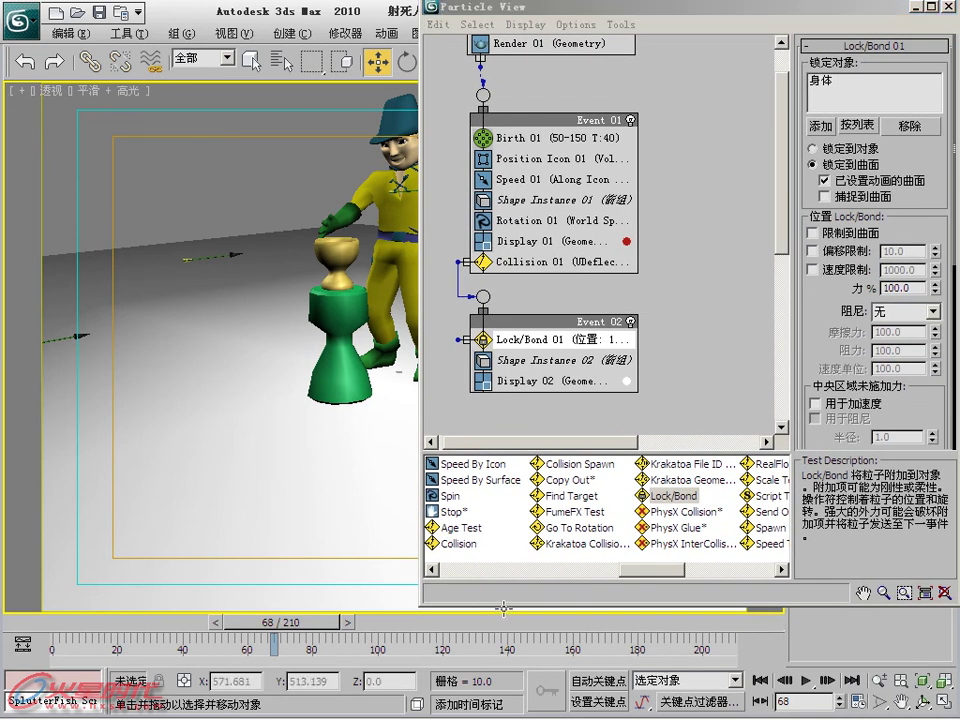
drag(507, 608, 499, 697)
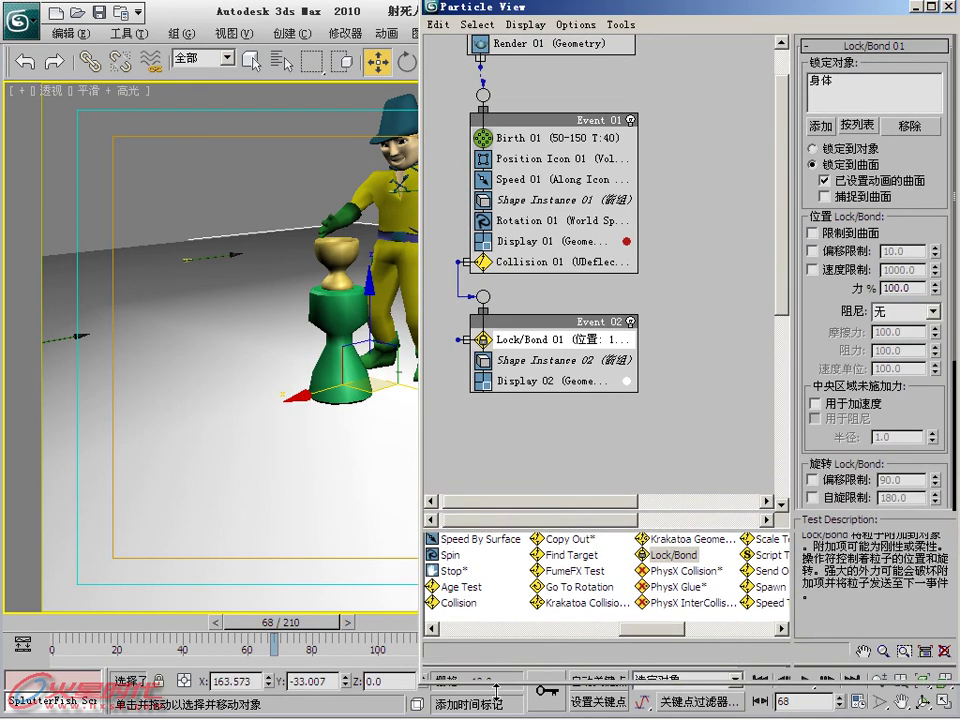
click(624, 414)
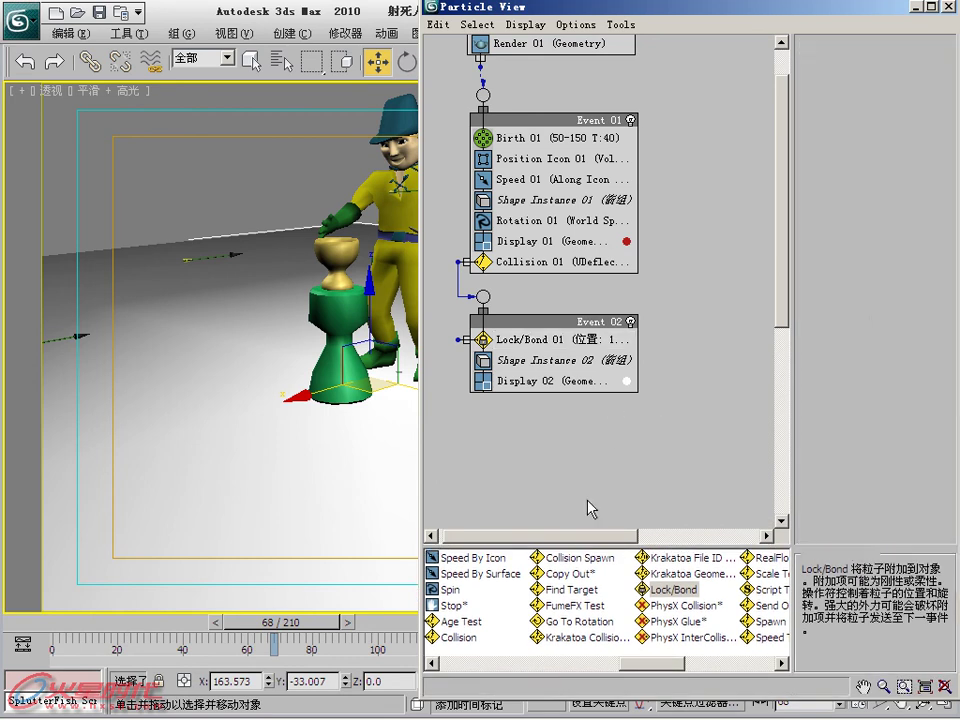
Drop Spawn 01 (Once) at the top of Event 02, inheriting 100.0 speed and 20.0 divergence.
mouse_move(612, 656)
mouse_down()
mouse_move(671, 664)
mouse_move(562, 327)
mouse_move(555, 336)
mouse_up()
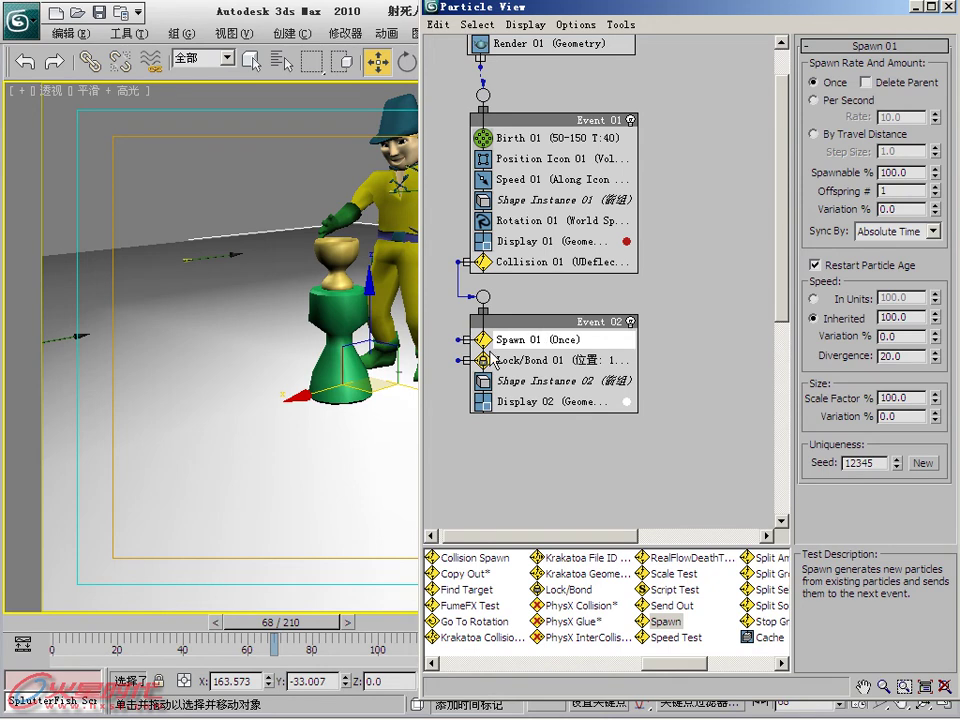
drag(463, 339, 648, 347)
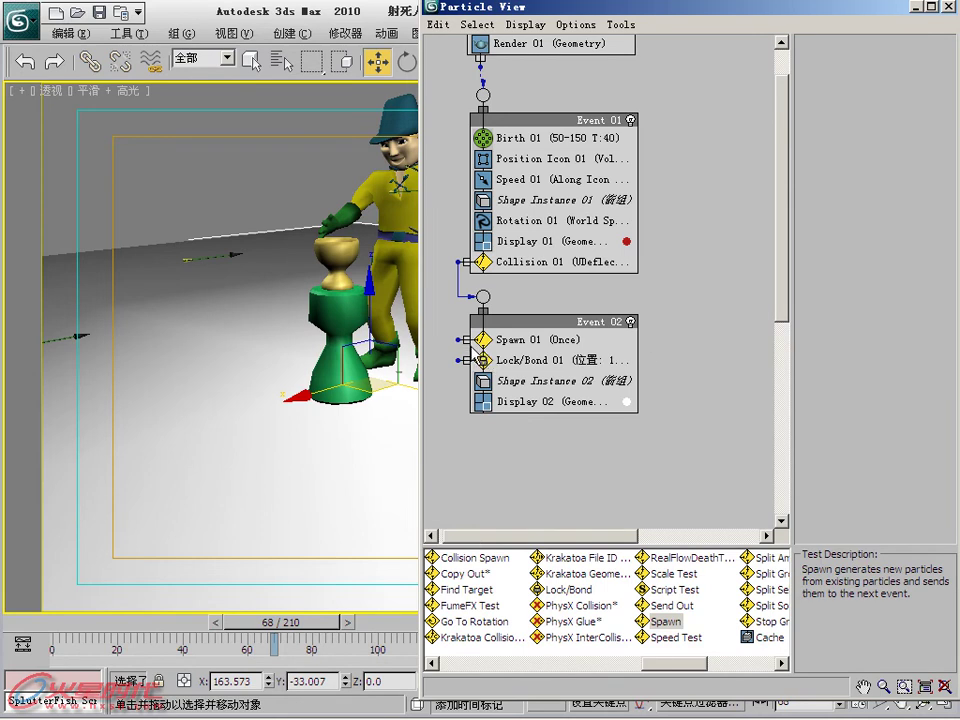
drag(463, 339, 648, 348)
click(655, 340)
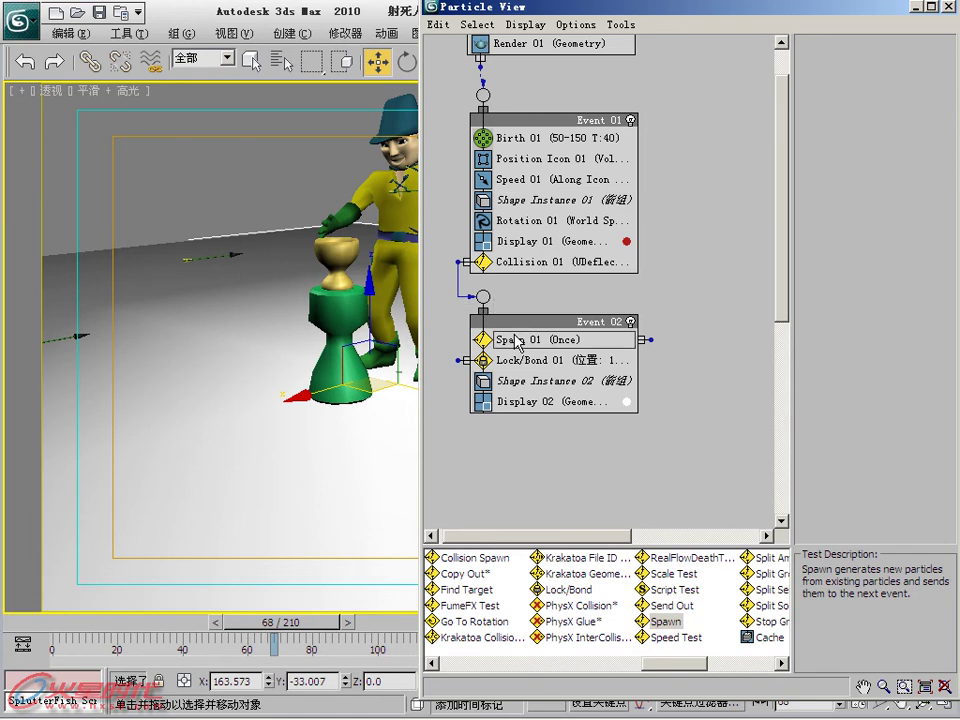
click(535, 339)
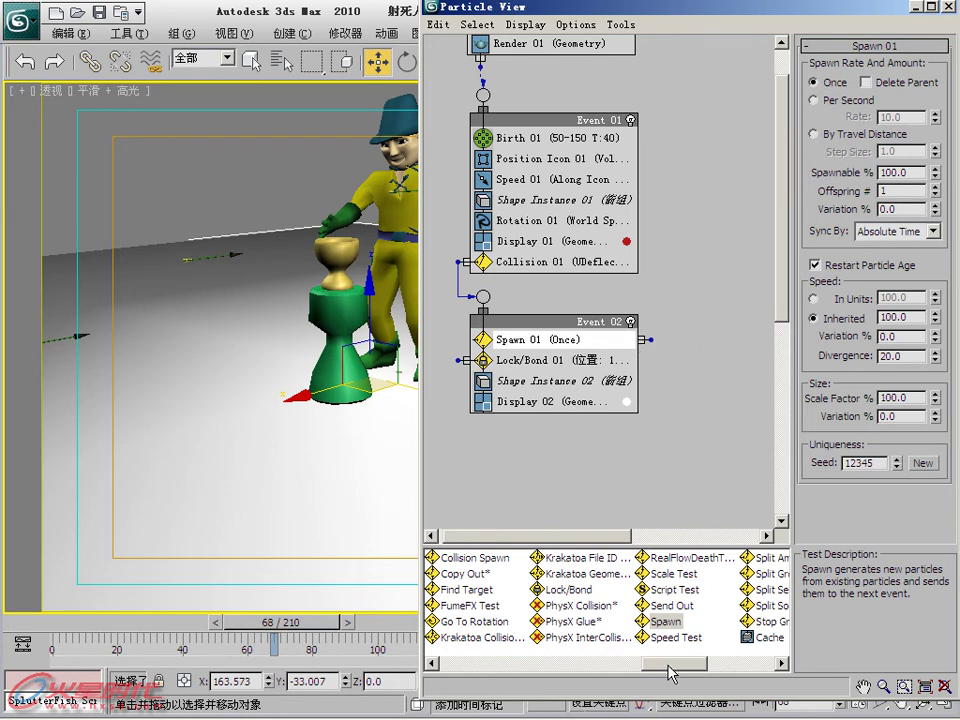
Insert Split Amount 01 under Spawn 01 in Event 02 and confirm its 50% ratio.
drag(670, 673, 740, 673)
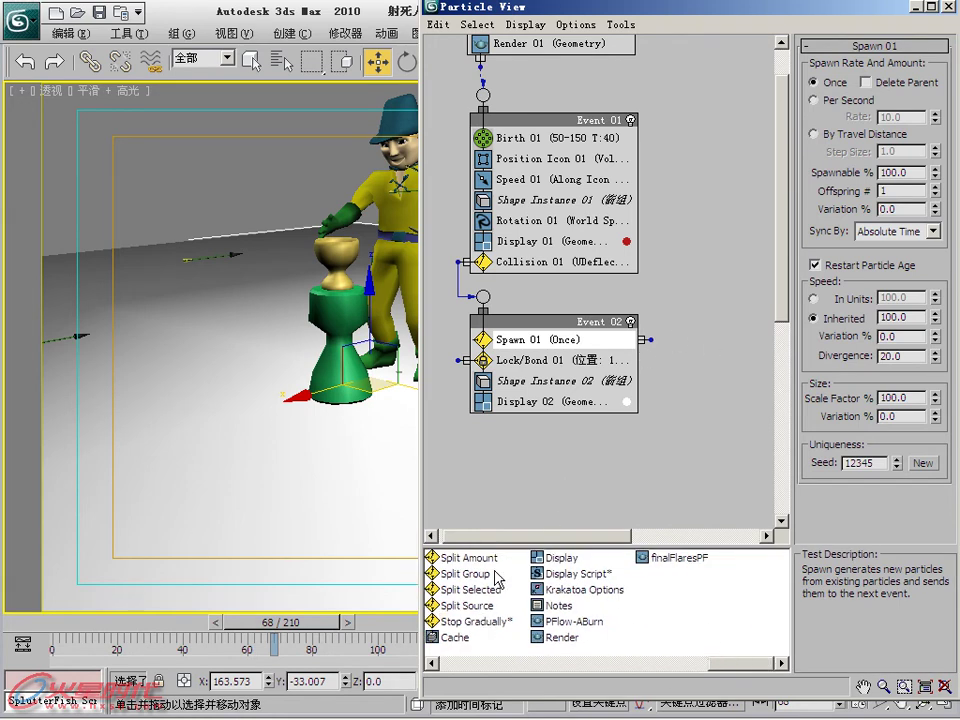
drag(495, 560, 595, 350)
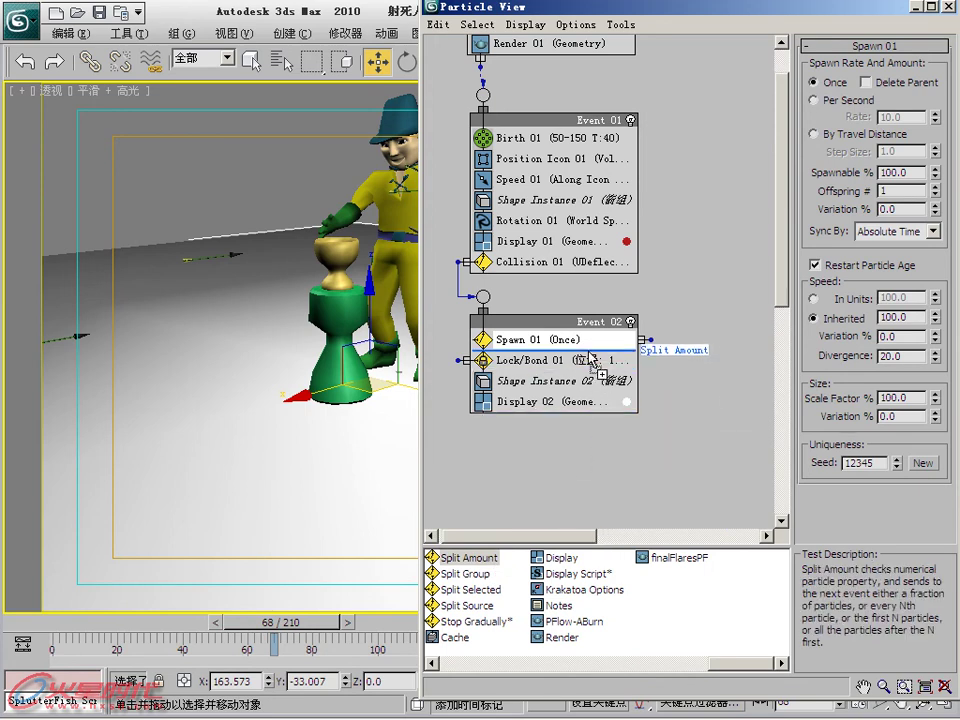
drag(595, 350, 463, 360)
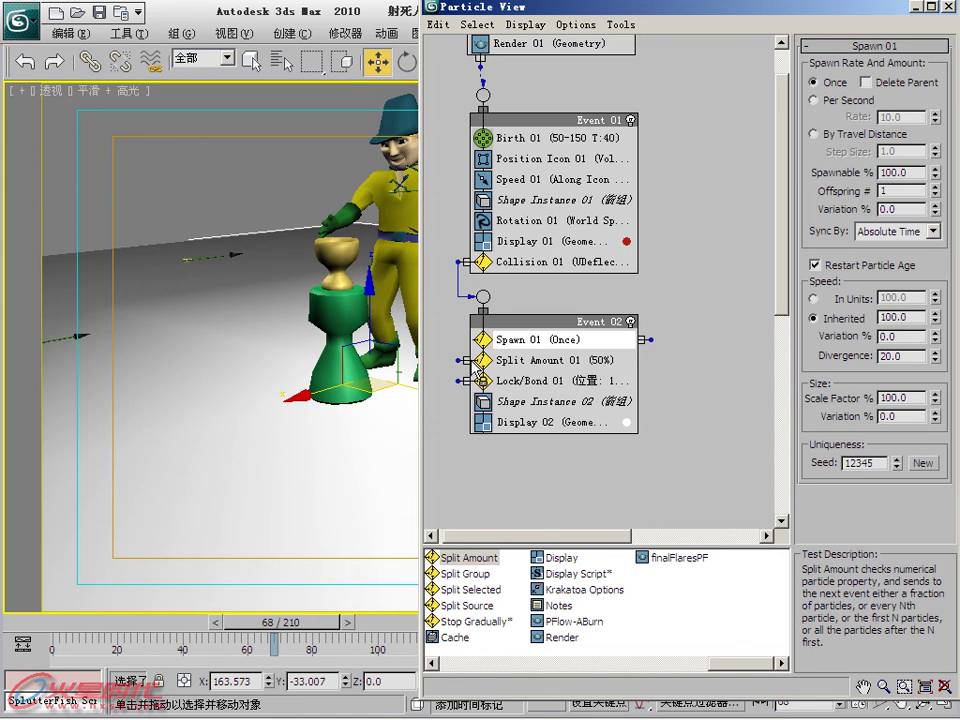
click(653, 362)
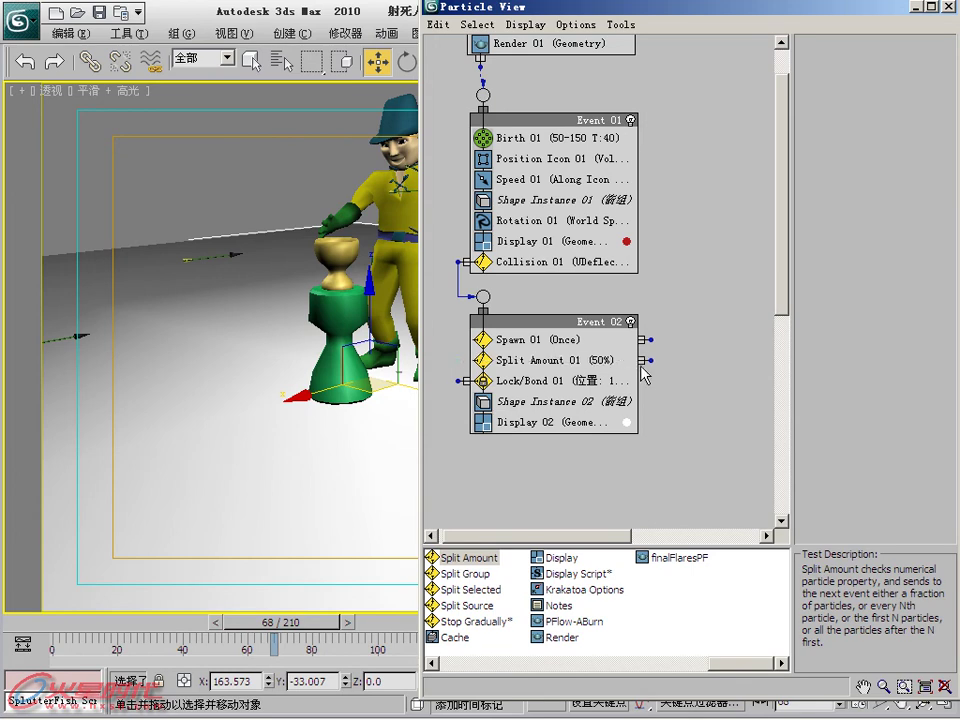
middle_drag(688, 378, 662, 318)
click(530, 309)
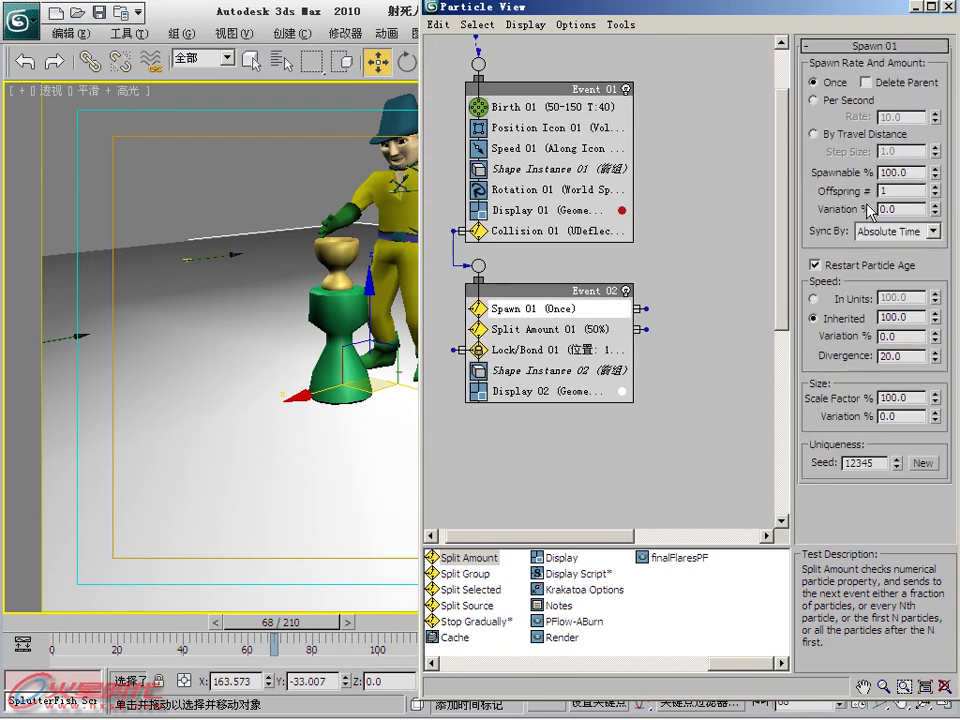
click(578, 330)
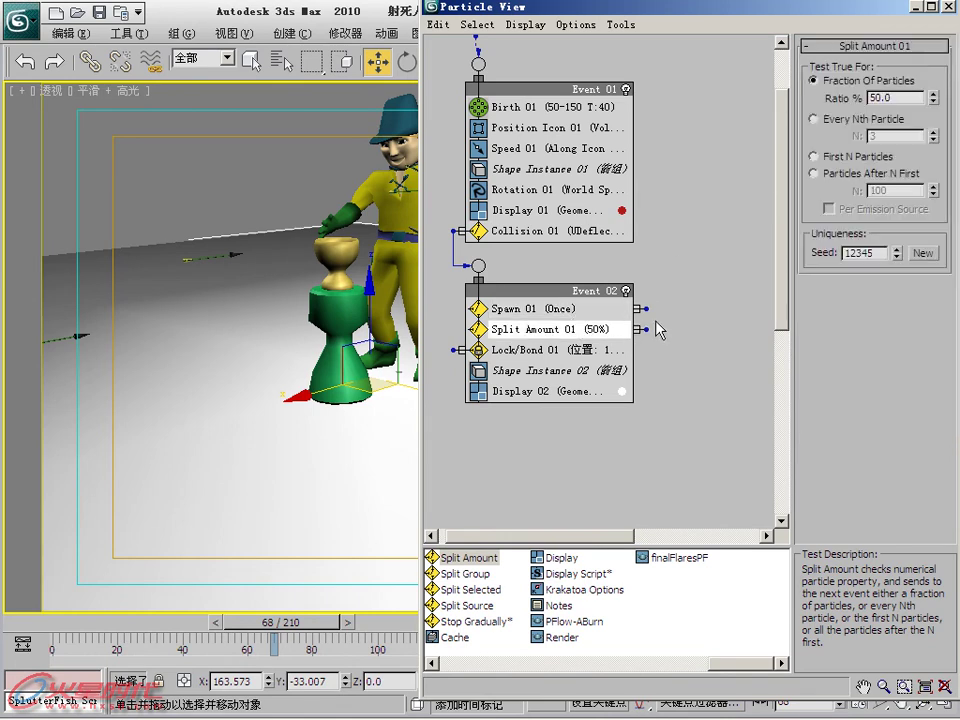
middle_drag(670, 297, 626, 253)
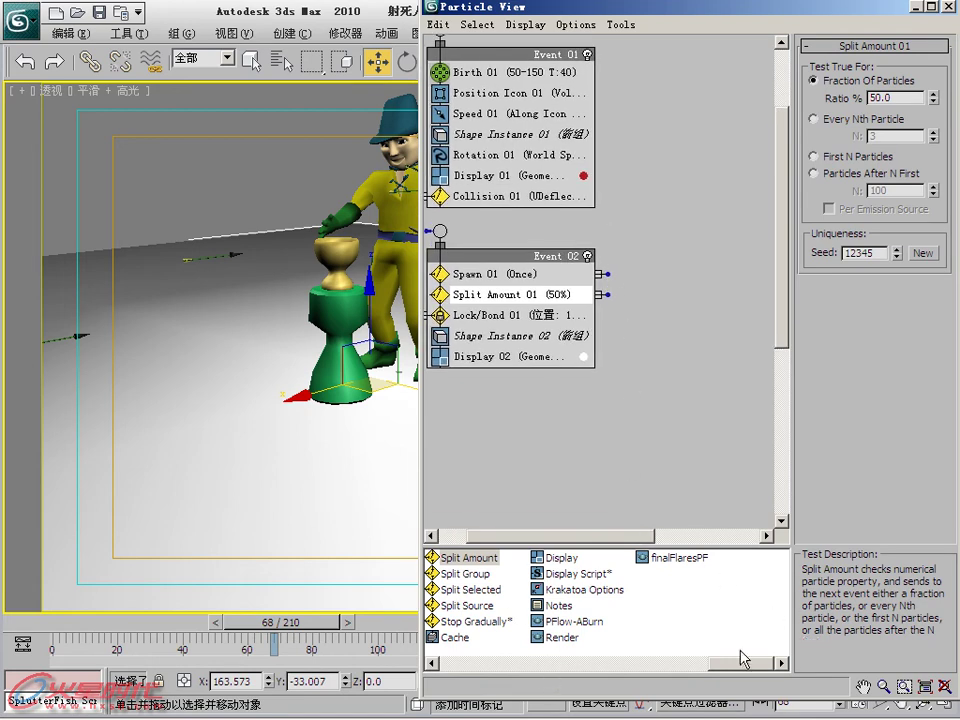
Create Event 03 wired from Split Amount 01 and set Display 03 to Geometry.
mouse_move(729, 664)
mouse_down()
mouse_move(598, 671)
mouse_move(665, 275)
mouse_up()
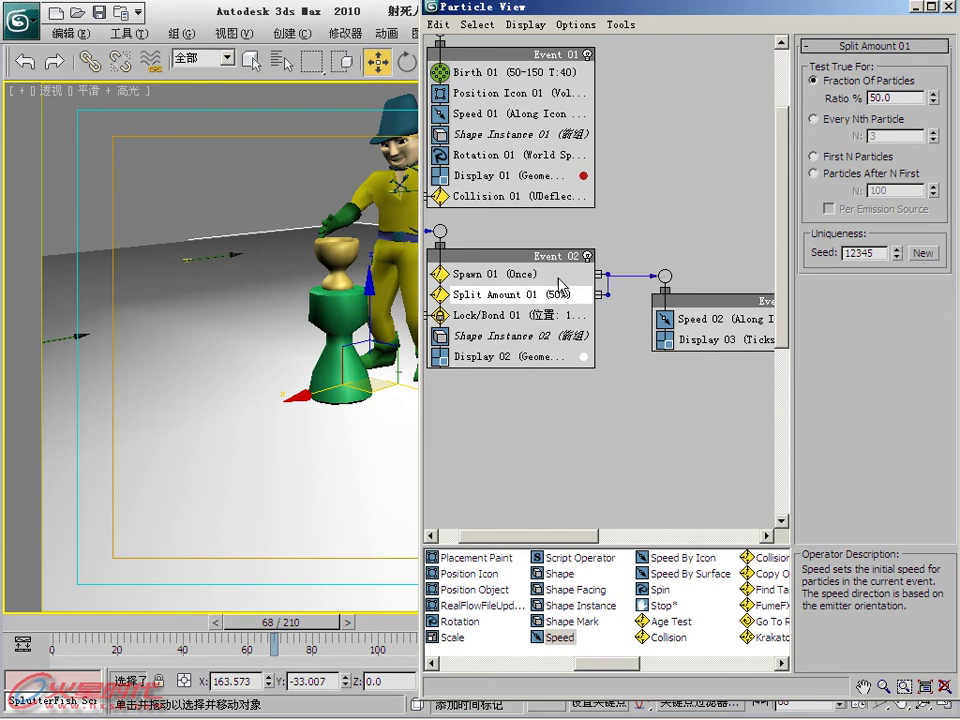
drag(686, 301, 600, 412)
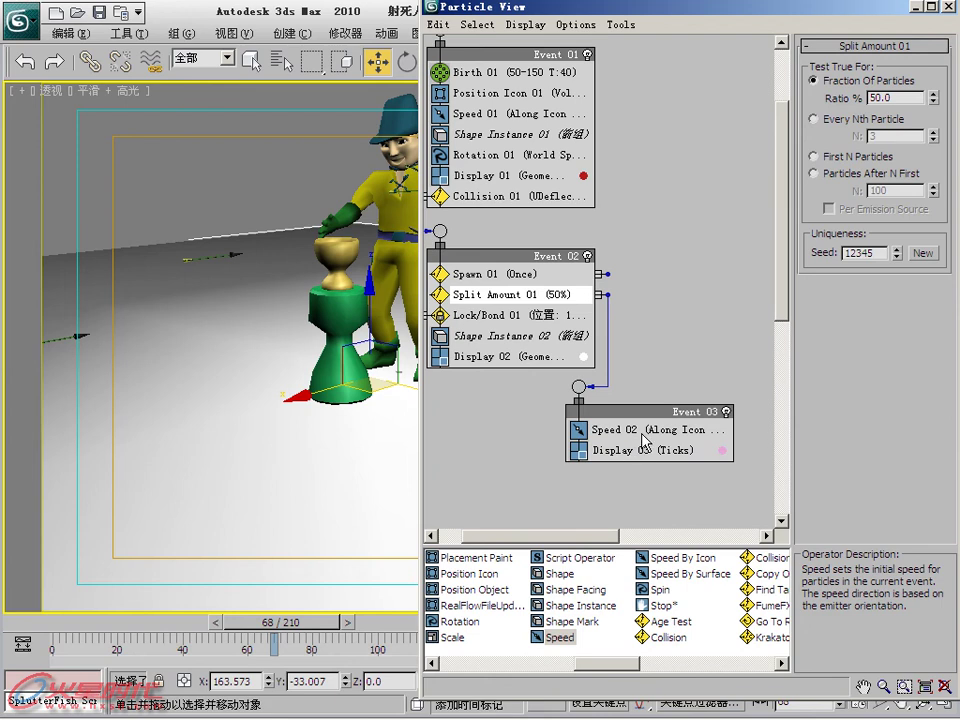
click(600, 450)
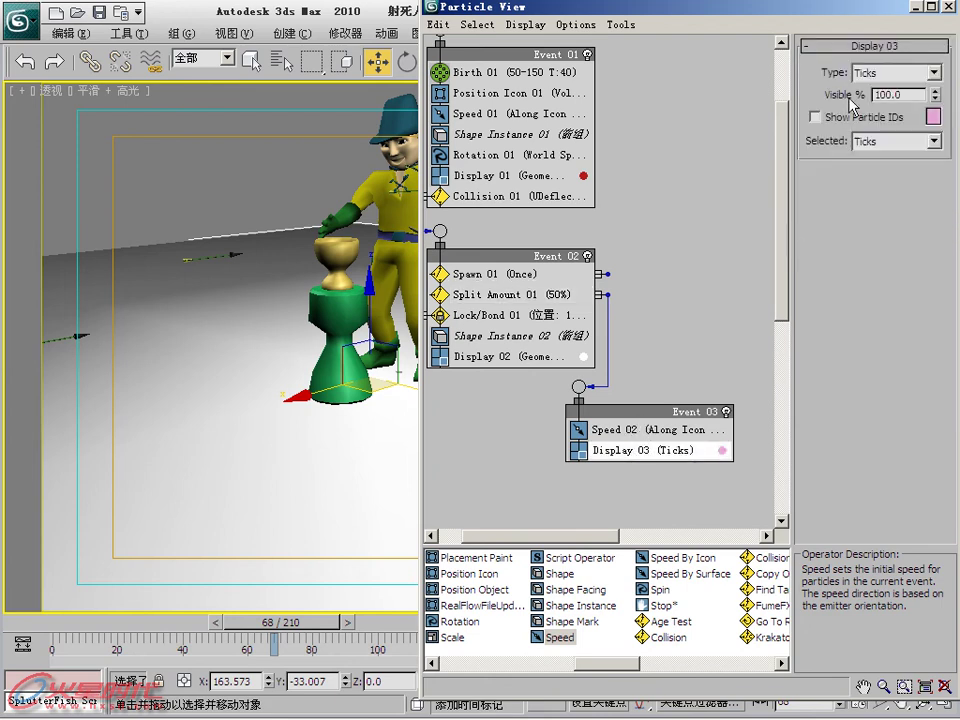
click(876, 73)
click(880, 156)
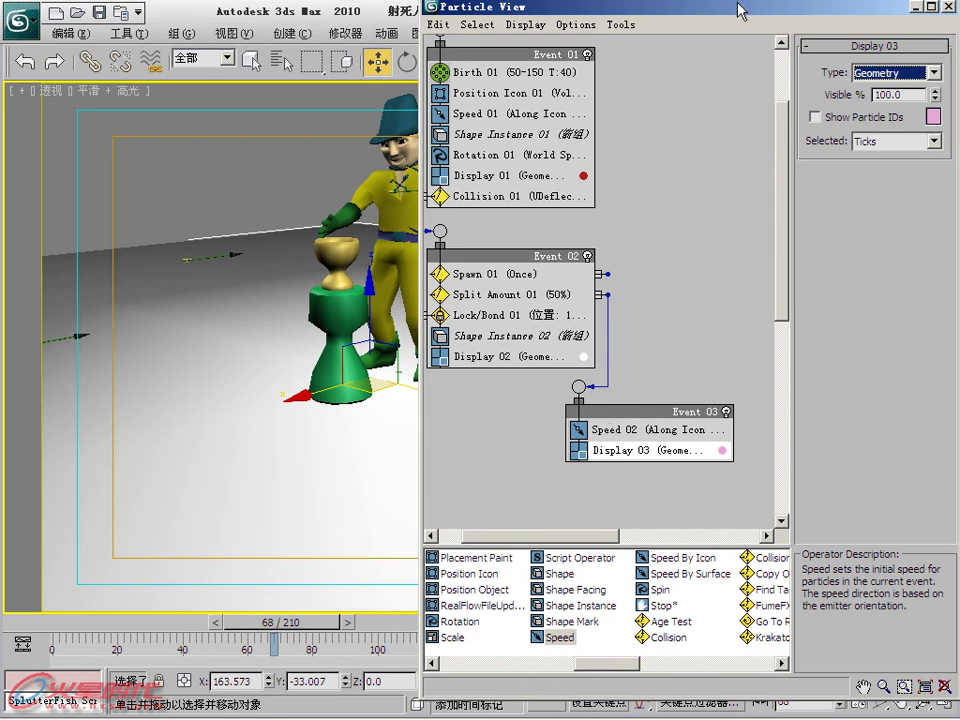
drag(736, 8, 620, 104)
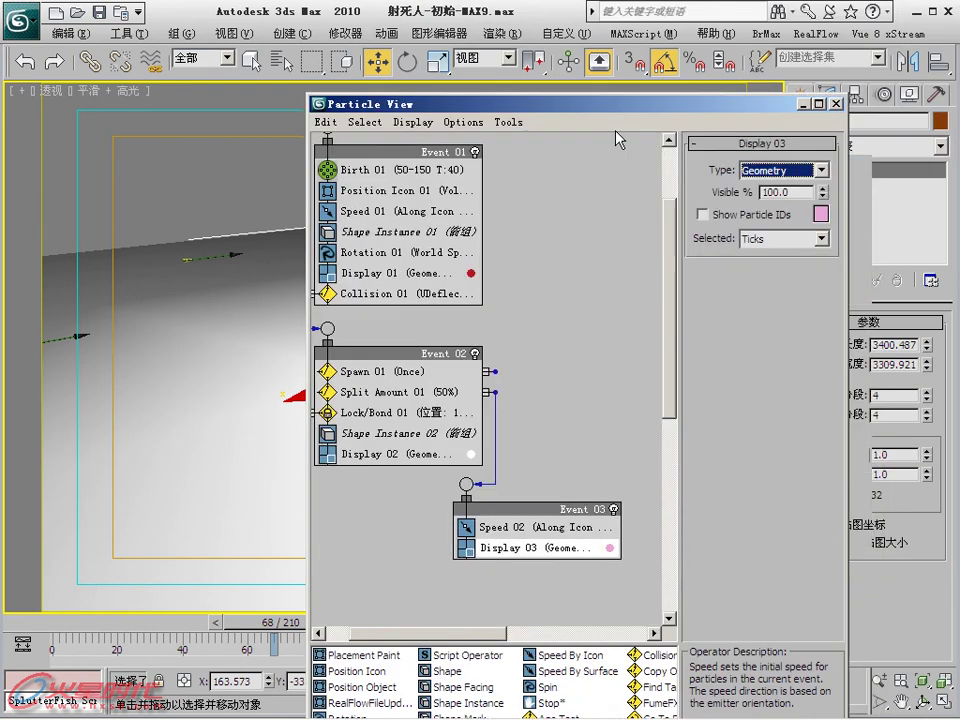
Set Speed 02 direction in Event 03 to Random 3D.
click(467, 527)
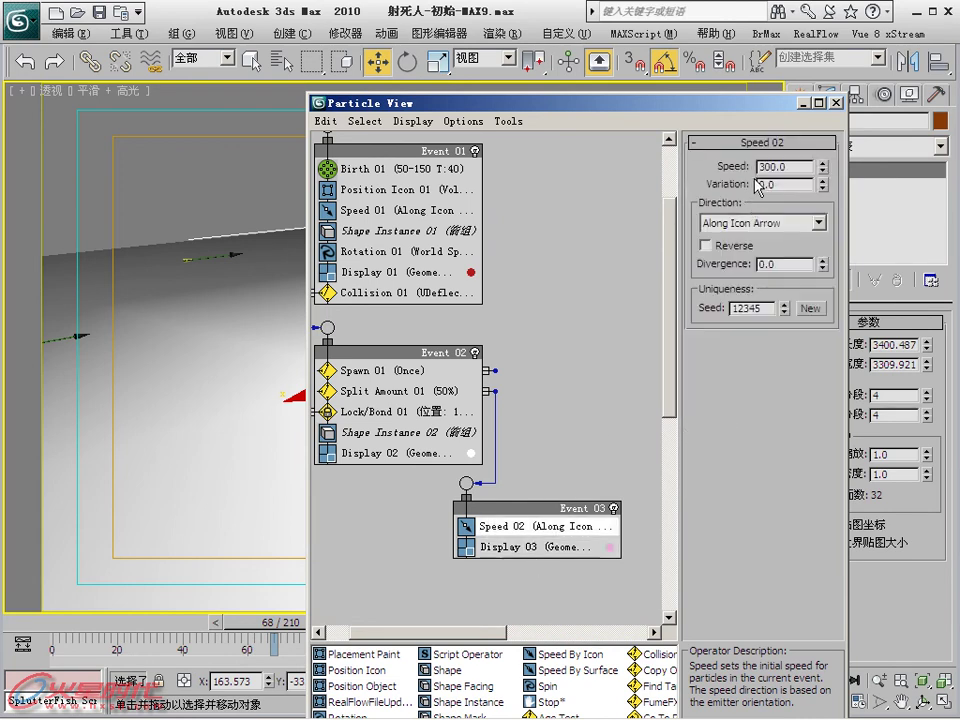
click(786, 222)
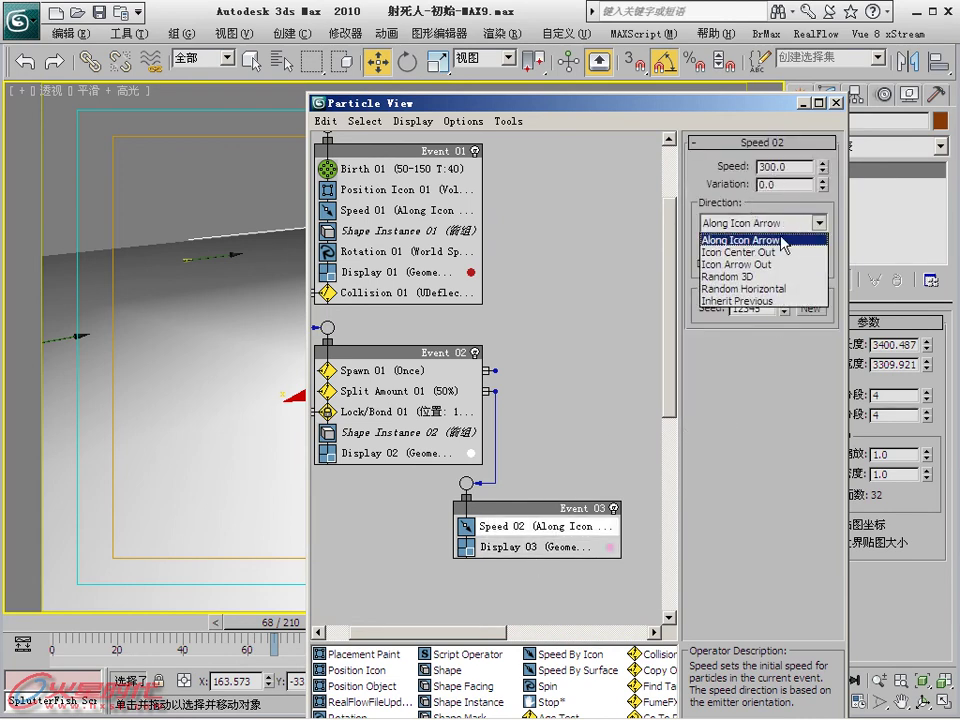
click(769, 277)
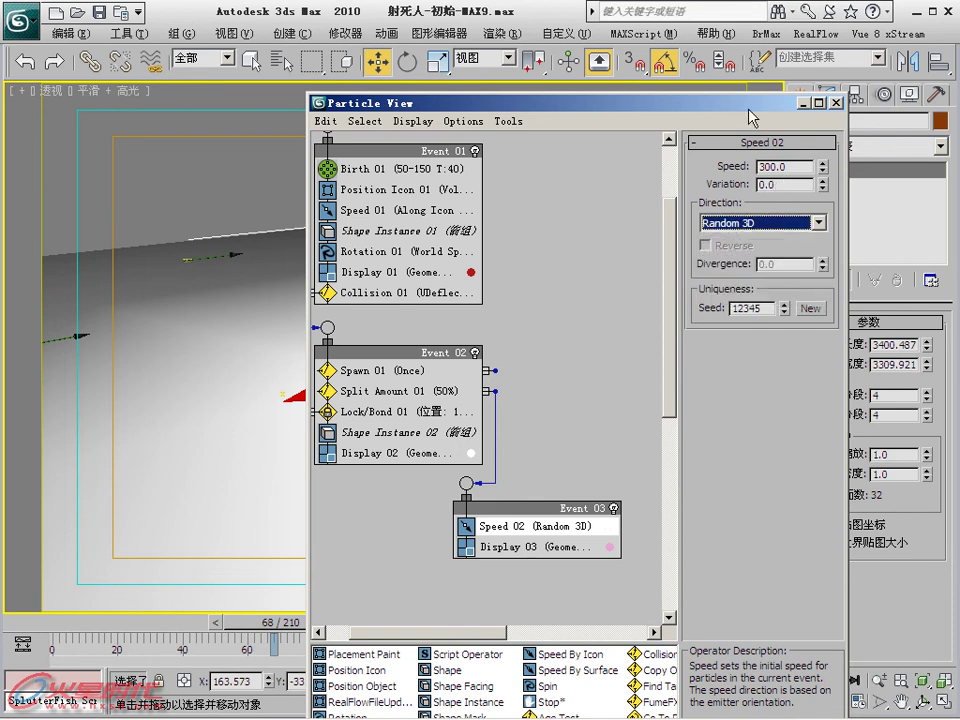
drag(752, 118, 907, 652)
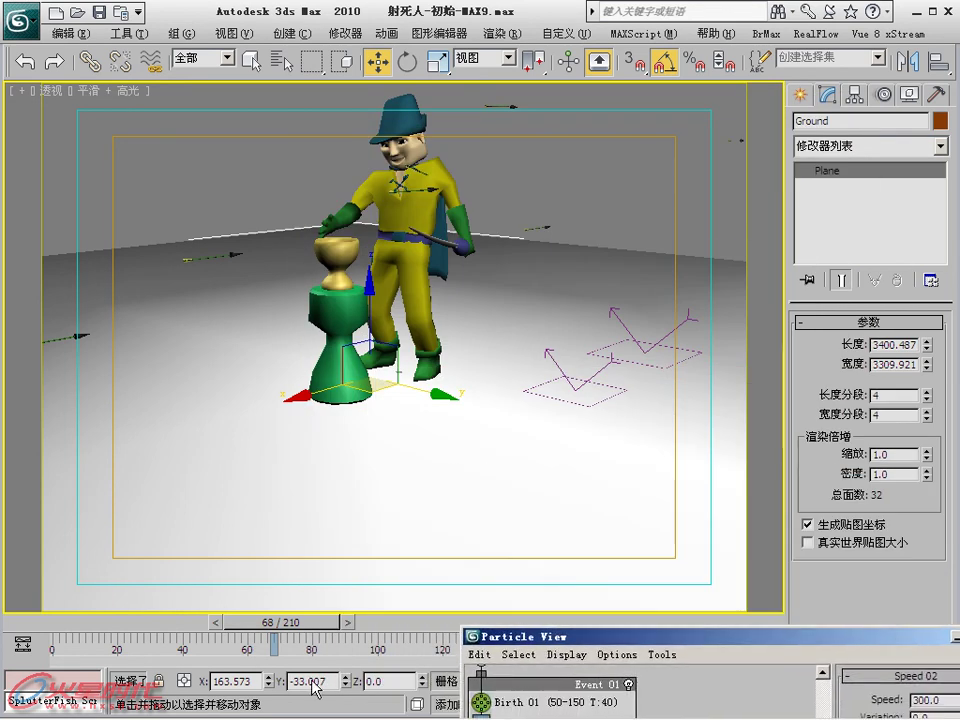
Preview the arrow animation from frame 0, stopping playback at frame 89.
mouse_move(263, 622)
mouse_down()
mouse_move(136, 617)
mouse_move(341, 584)
mouse_move(434, 582)
mouse_up()
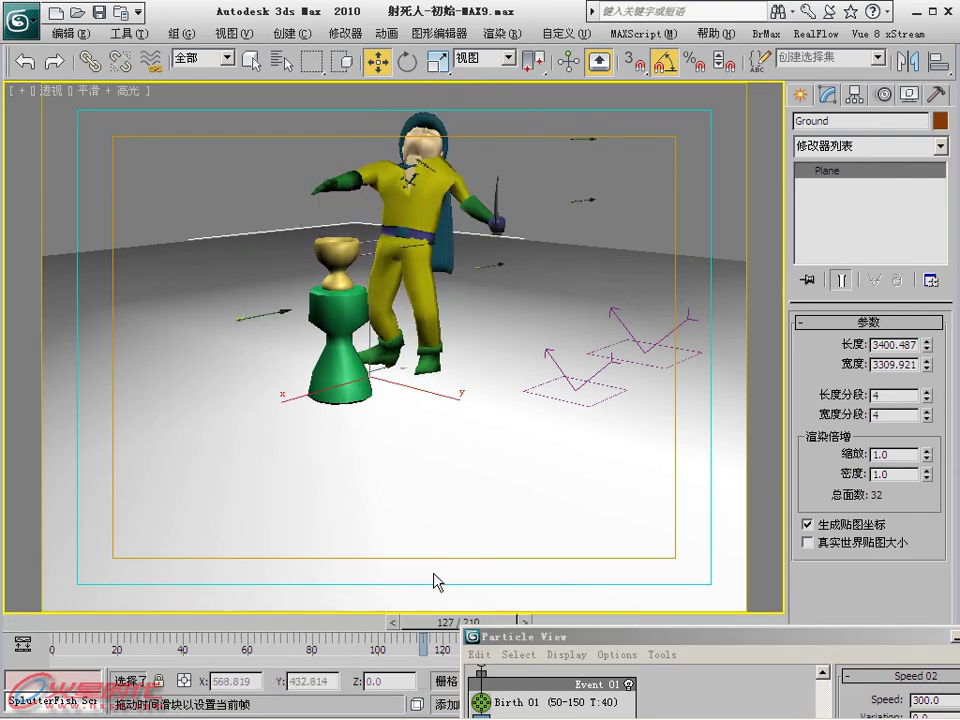
drag(470, 577, 559, 573)
click(562, 570)
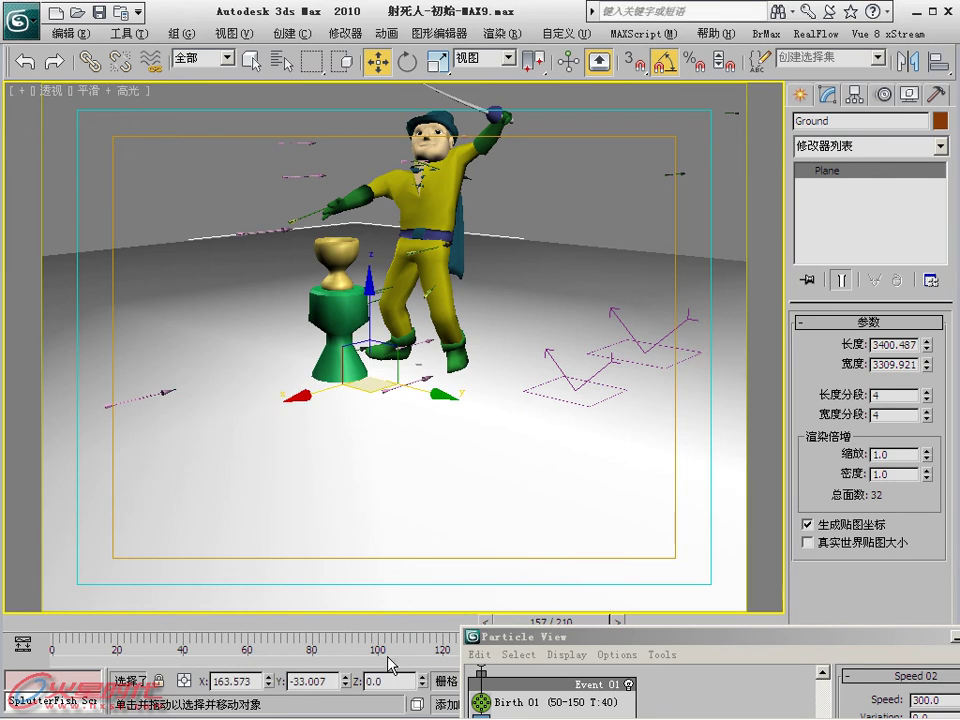
key(Home)
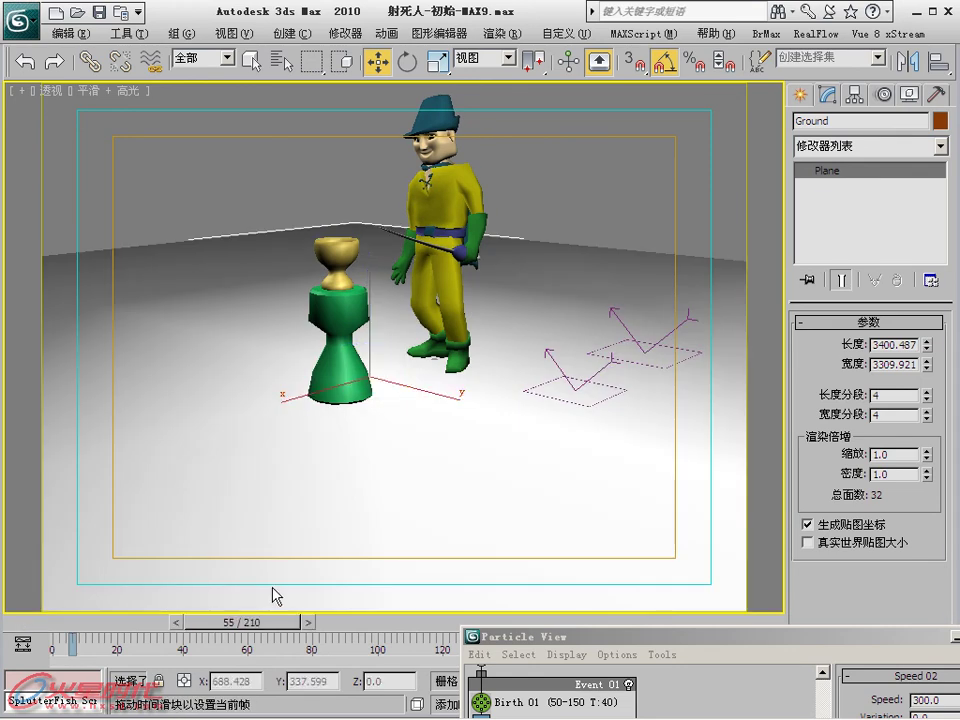
click(352, 590)
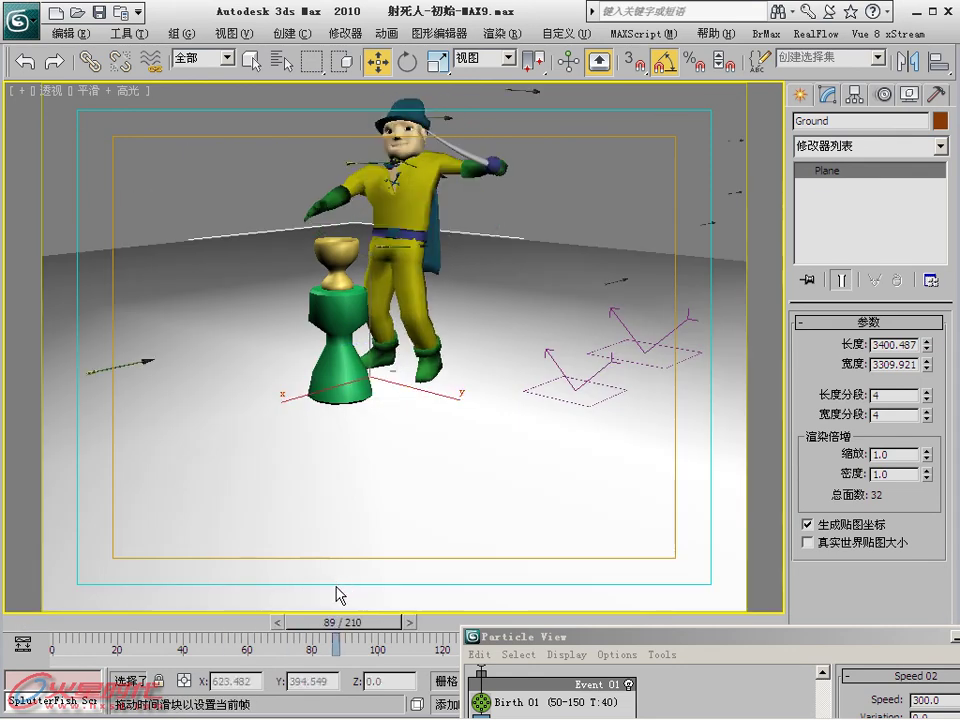
mouse_move(549, 645)
mouse_down()
mouse_move(444, 172)
mouse_move(408, 114)
mouse_up()
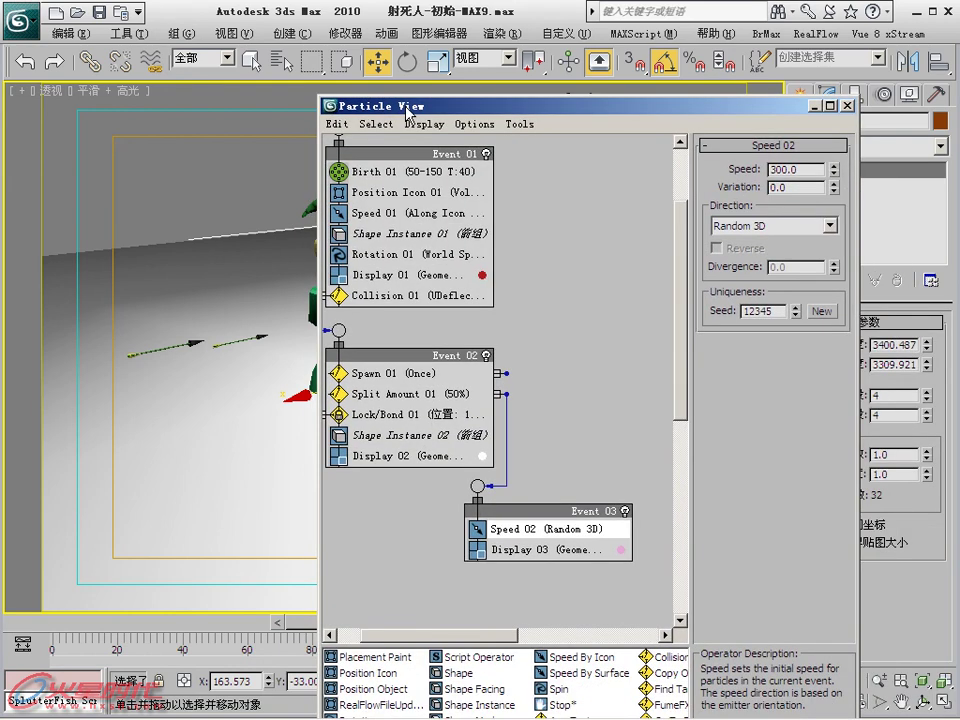
Move Event 03 near Split Amount 01 and add a Spawn 02 test at its top.
click(420, 393)
drag(561, 515, 610, 472)
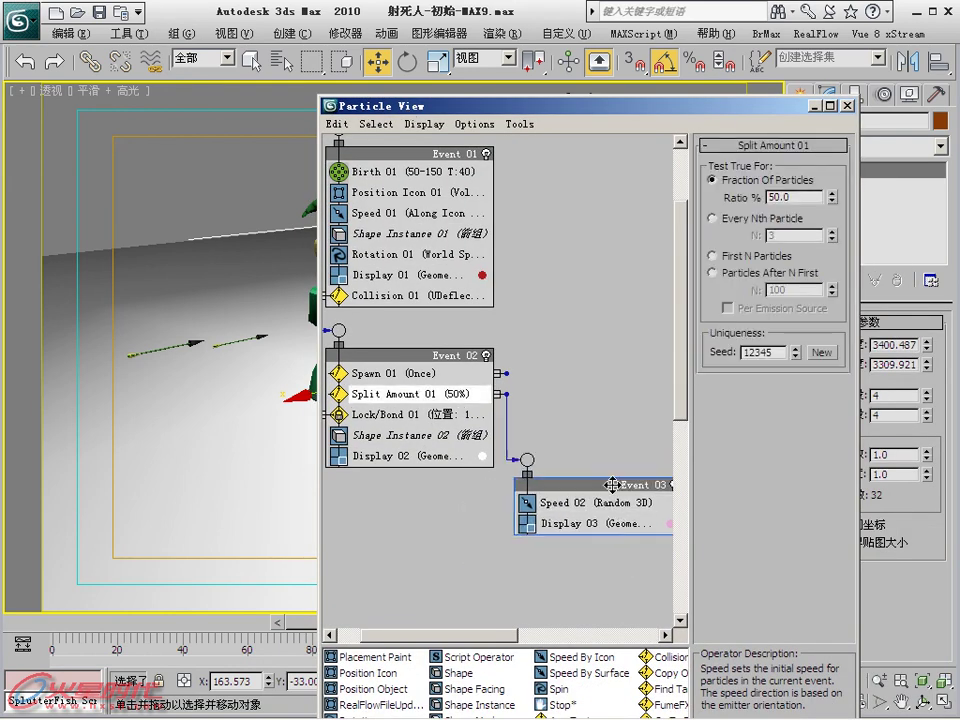
click(570, 440)
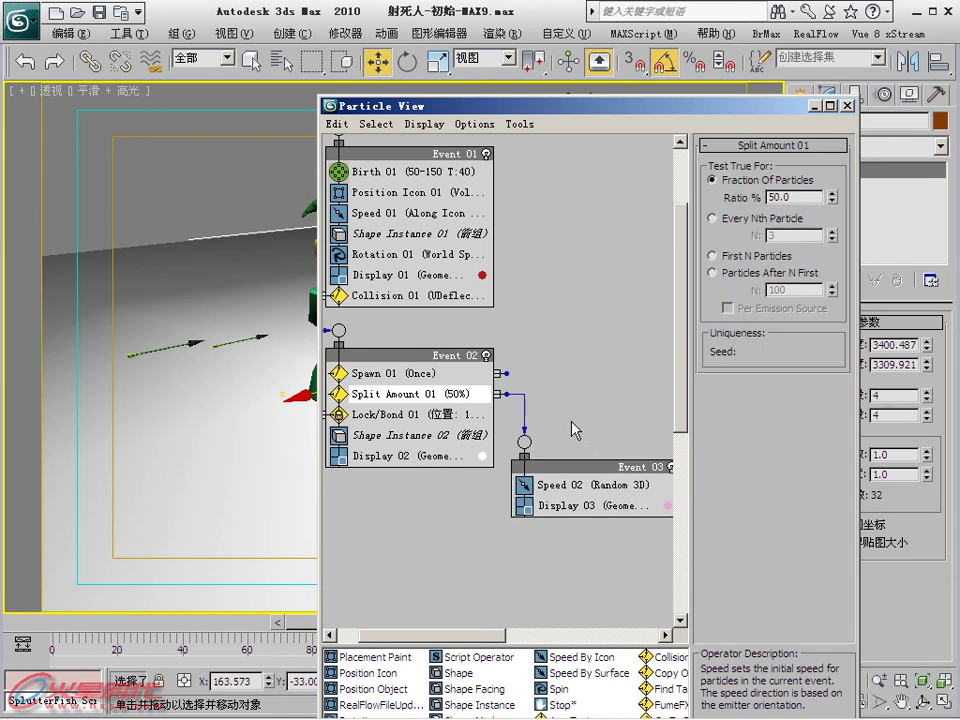
middle_drag(574, 428, 508, 326)
drag(566, 117, 569, 11)
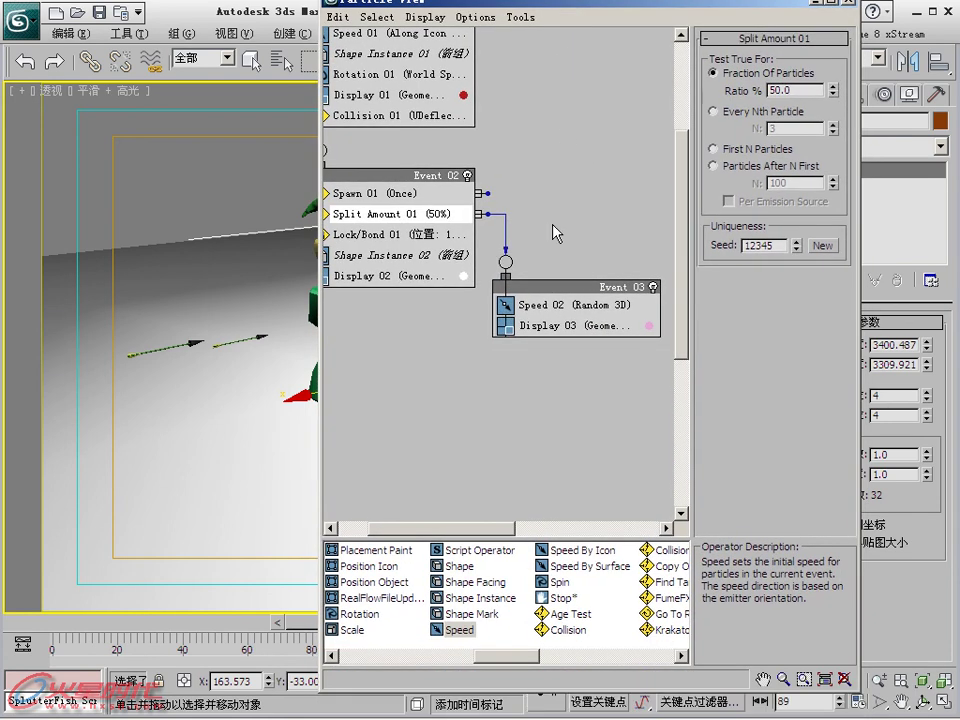
click(680, 657)
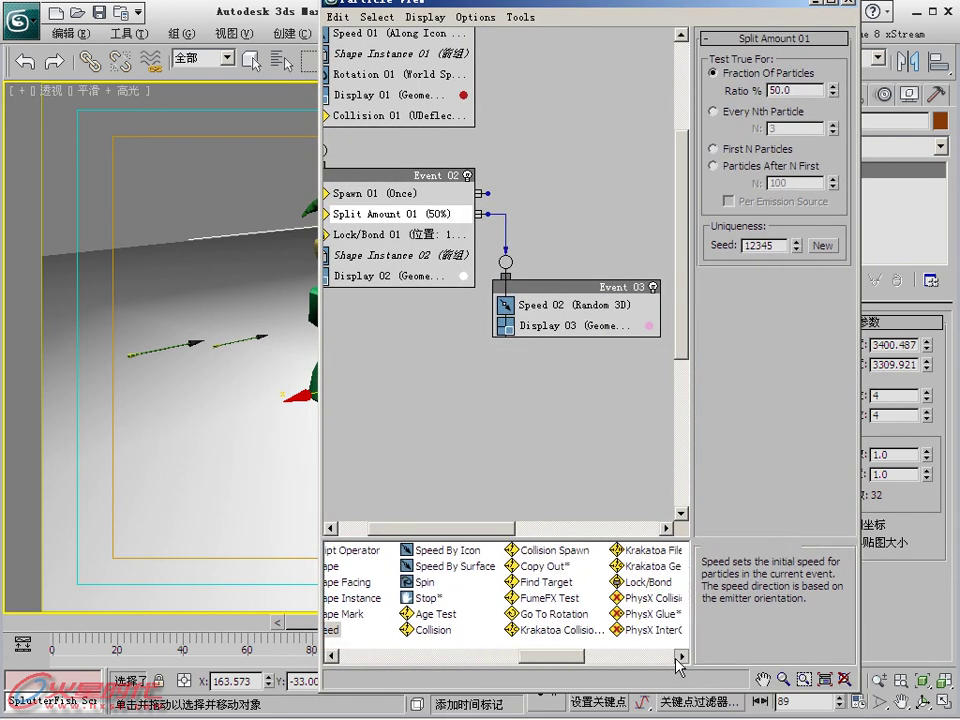
drag(666, 614, 558, 305)
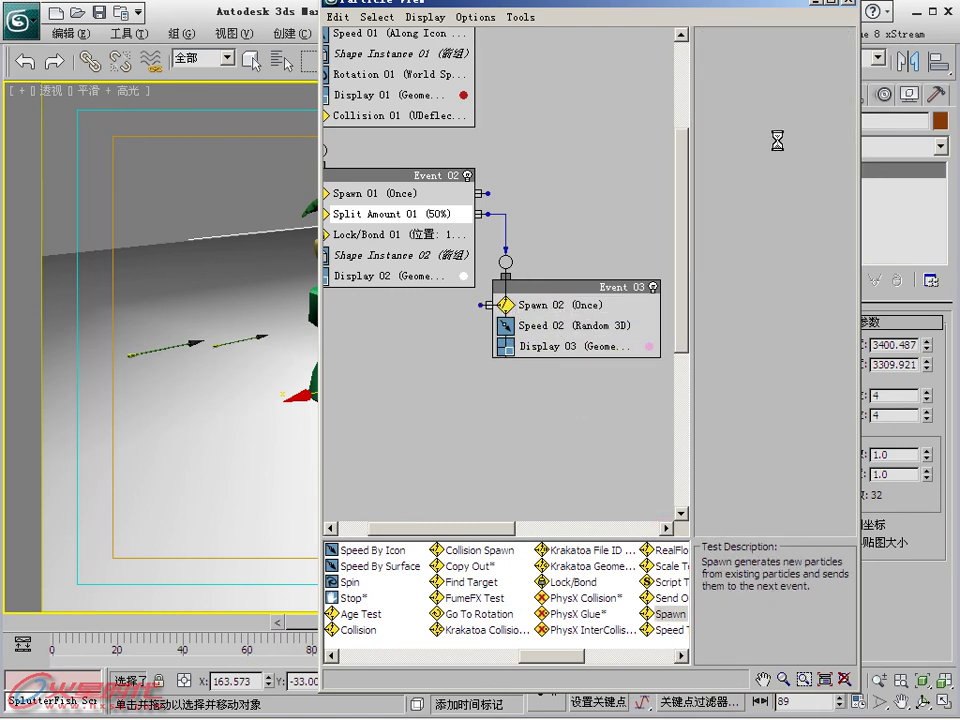
Set Spawn 02 to 30 offspring with 30% variation.
key(BackSpace)
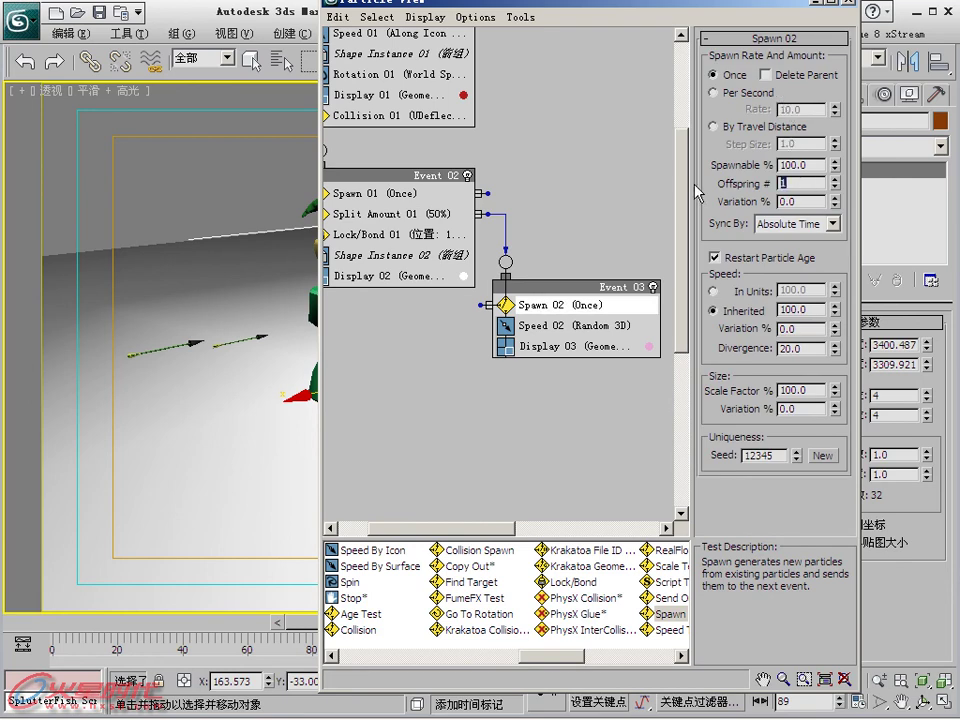
text(30)
click(776, 201)
text(30)
key(Return)
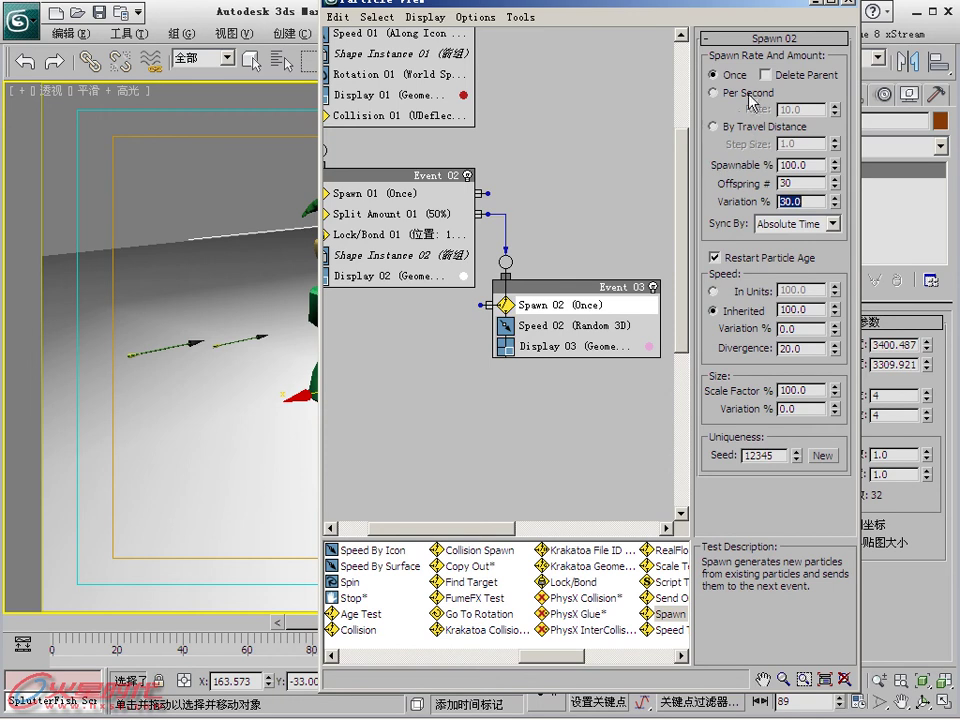
Set Display 03 to draw Event 03 sparks as Lines in pure red (255,0,0).
drag(528, 5, 586, 32)
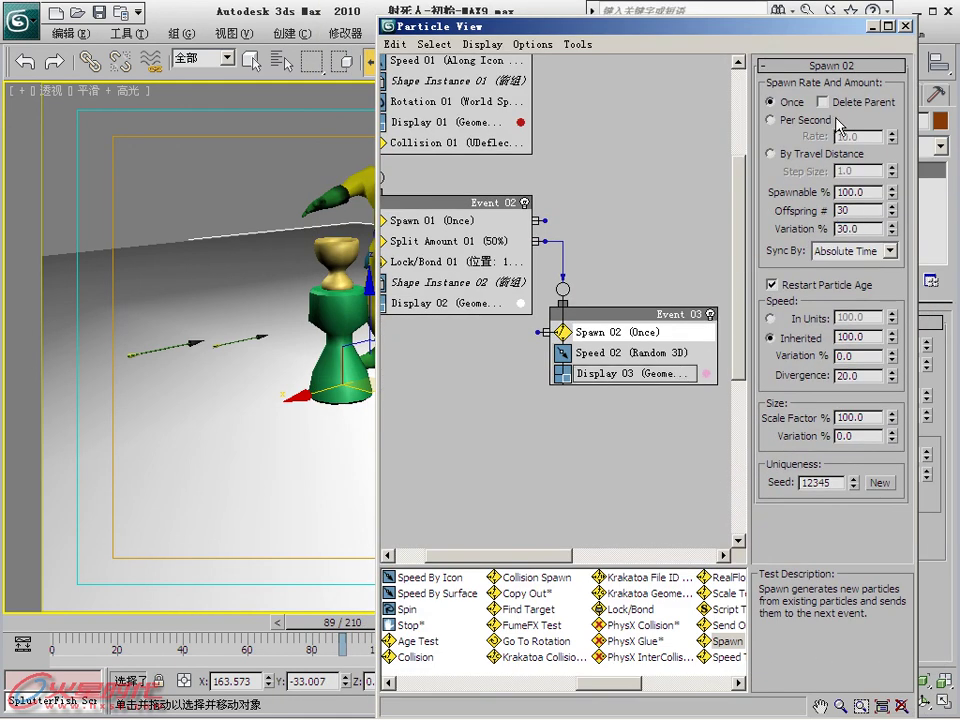
click(630, 373)
click(850, 92)
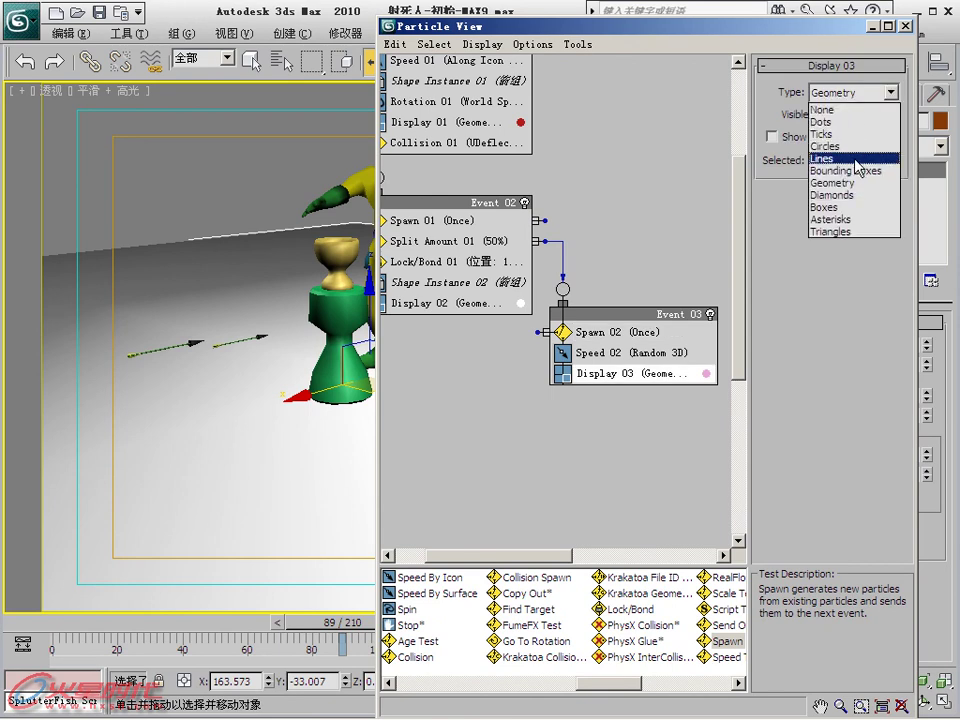
click(857, 158)
click(705, 373)
click(356, 117)
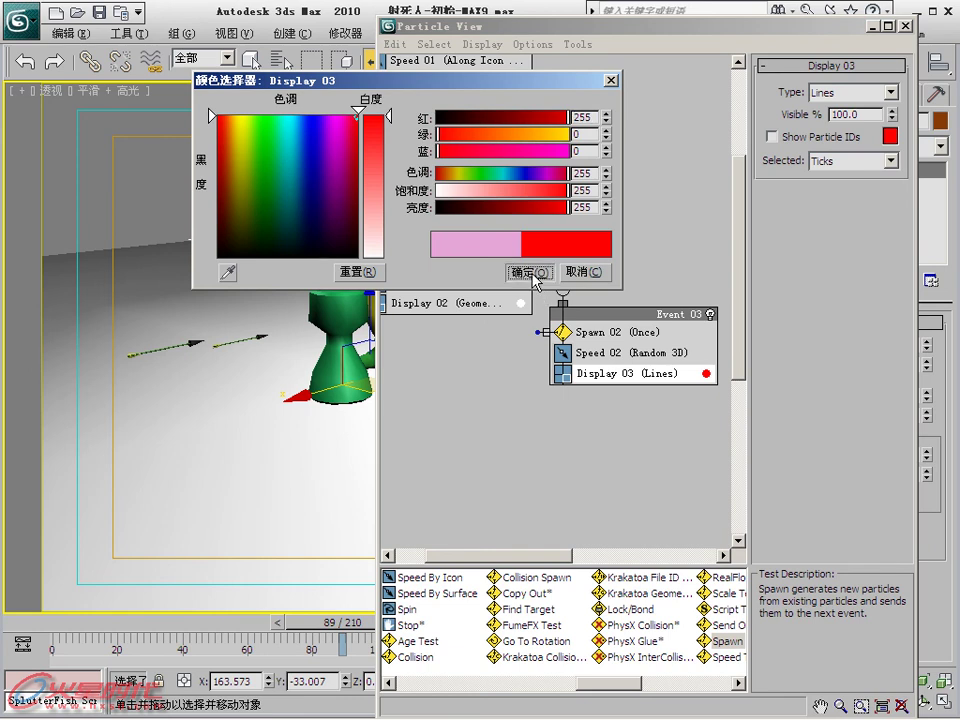
click(545, 271)
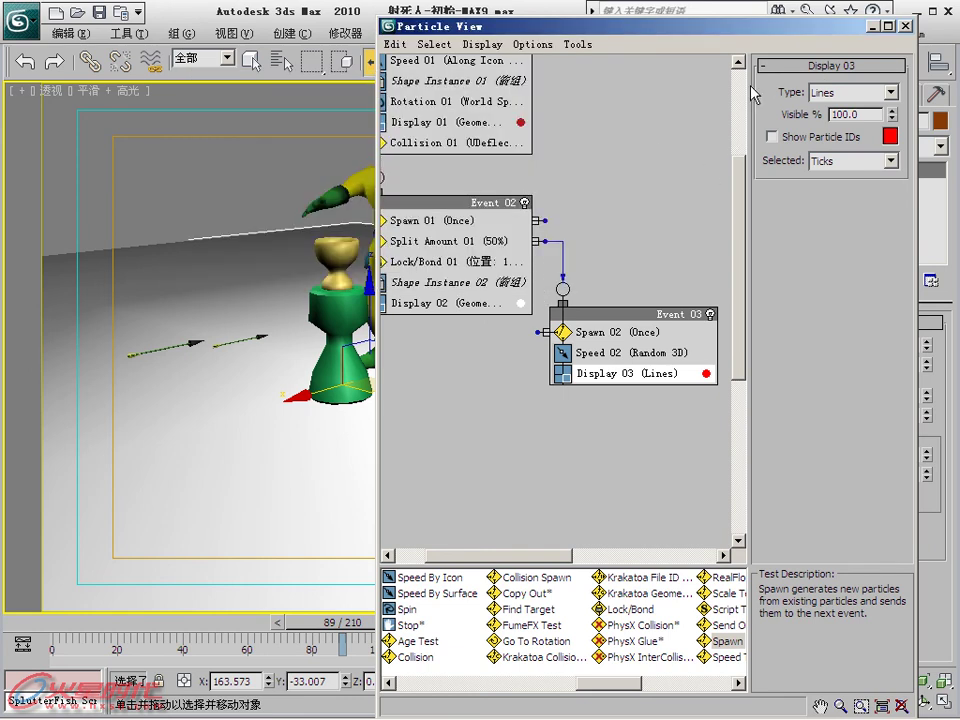
drag(760, 35, 819, 527)
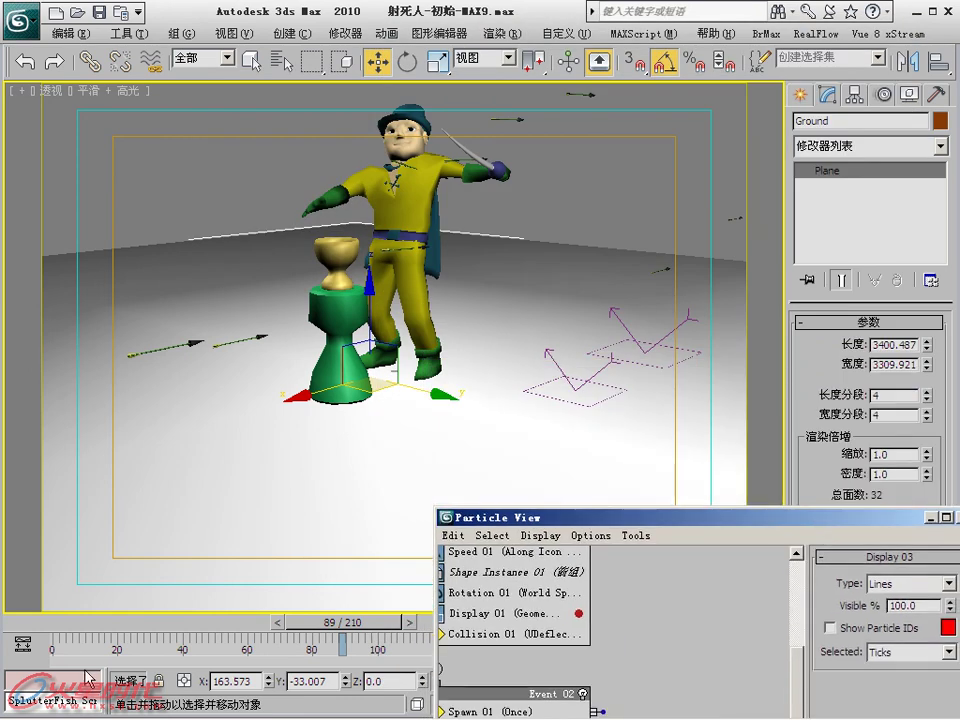
Scrub from the early frames to frame 113 to see red sparks at the impacts.
drag(60, 627, 194, 610)
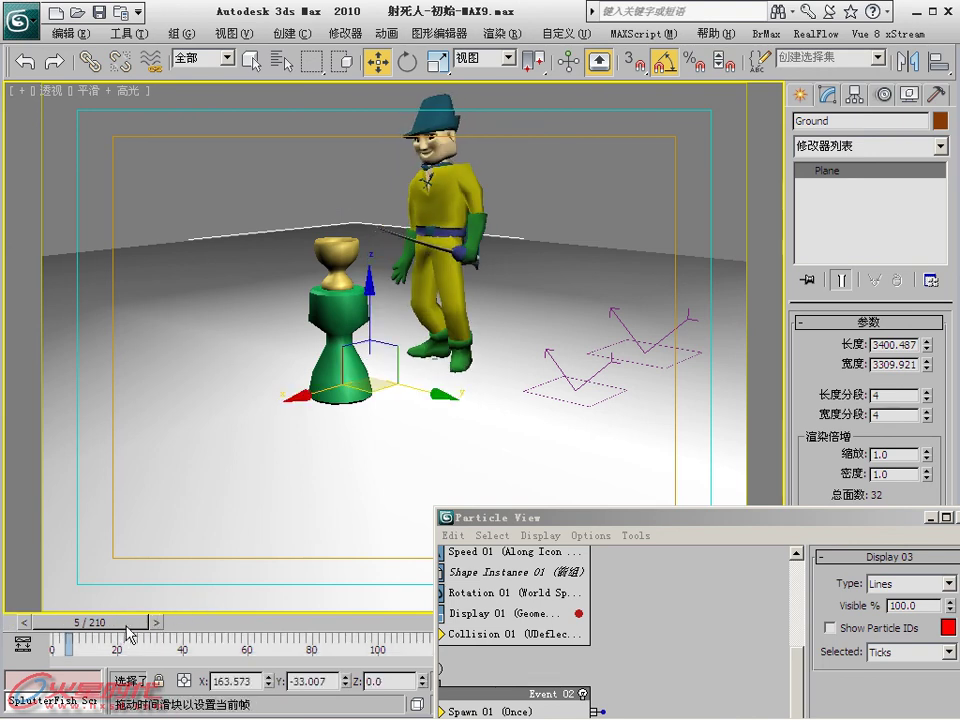
mouse_move(128, 634)
mouse_down()
mouse_move(379, 580)
mouse_move(455, 582)
mouse_up()
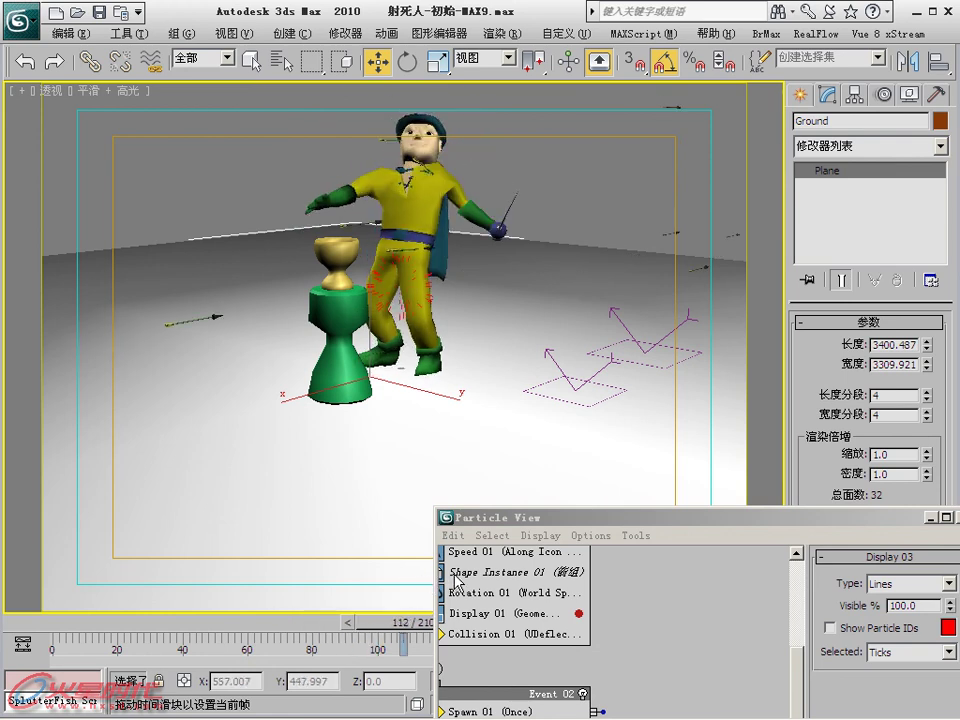
mouse_move(597, 518)
mouse_down()
mouse_move(586, 211)
mouse_move(656, 81)
mouse_up()
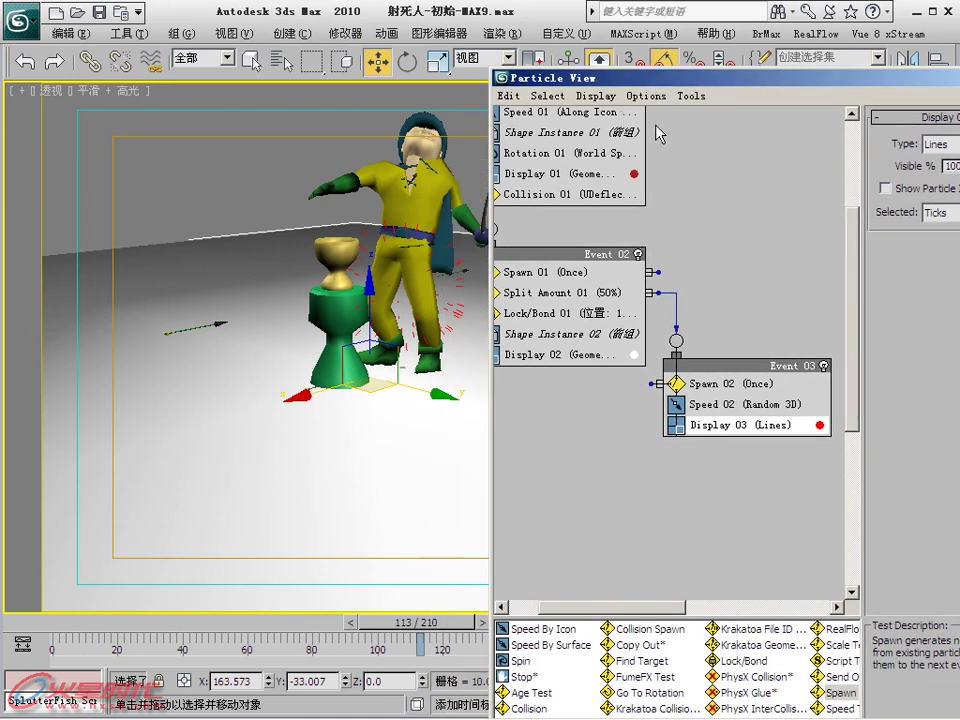
drag(663, 78, 626, 8)
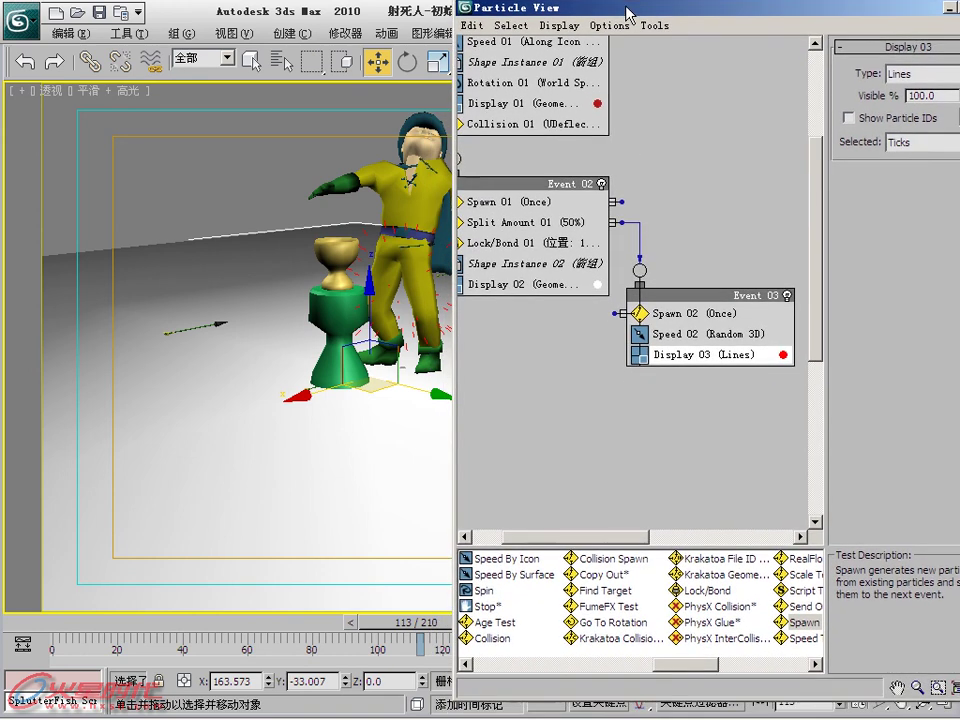
middle_drag(641, 106, 681, 156)
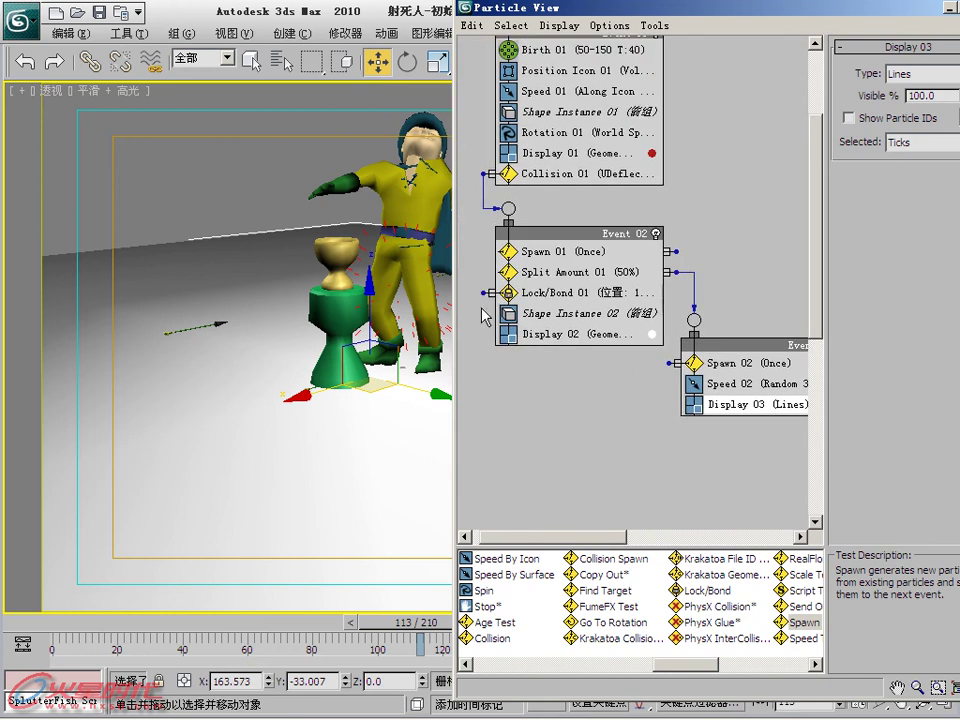
Try a quick render of the current frame and dismiss the missing output path error.
drag(600, 8, 432, 431)
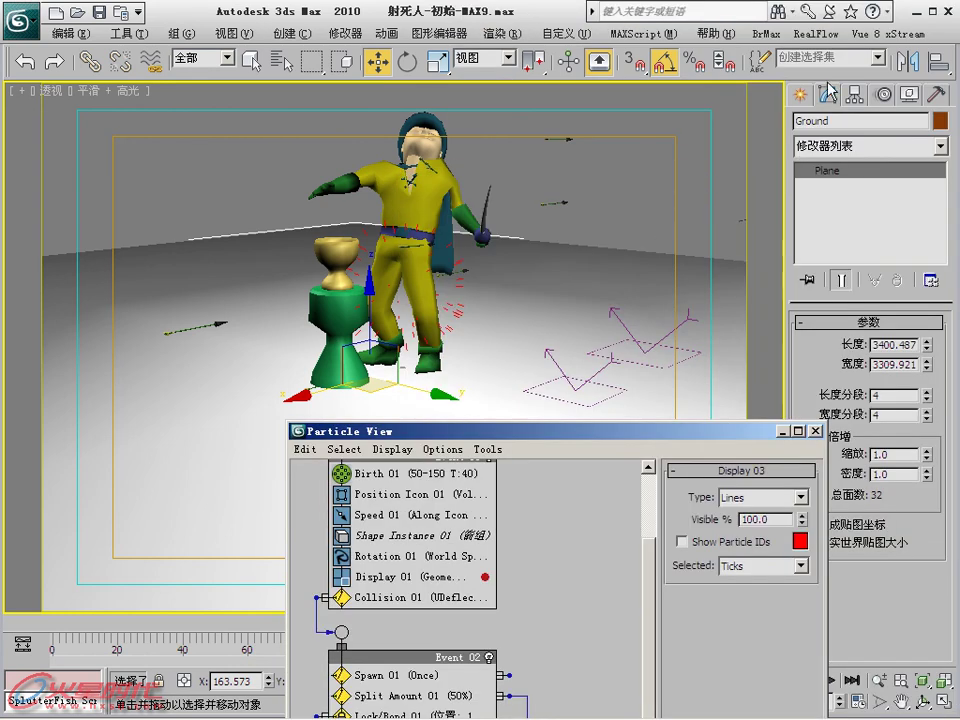
drag(622, 64, 466, 73)
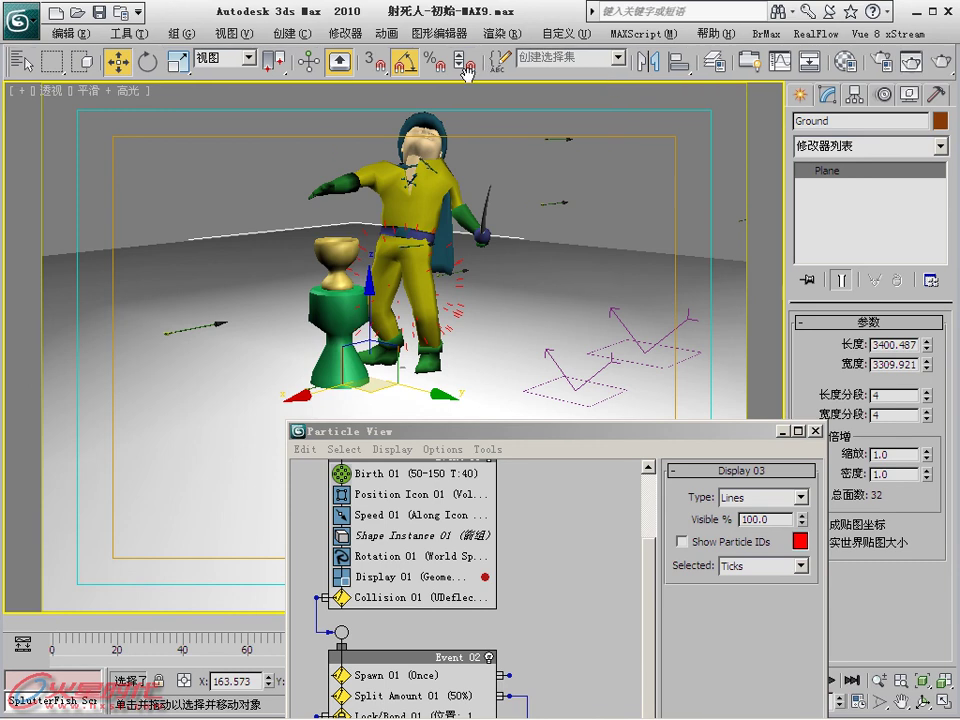
key(shift+q)
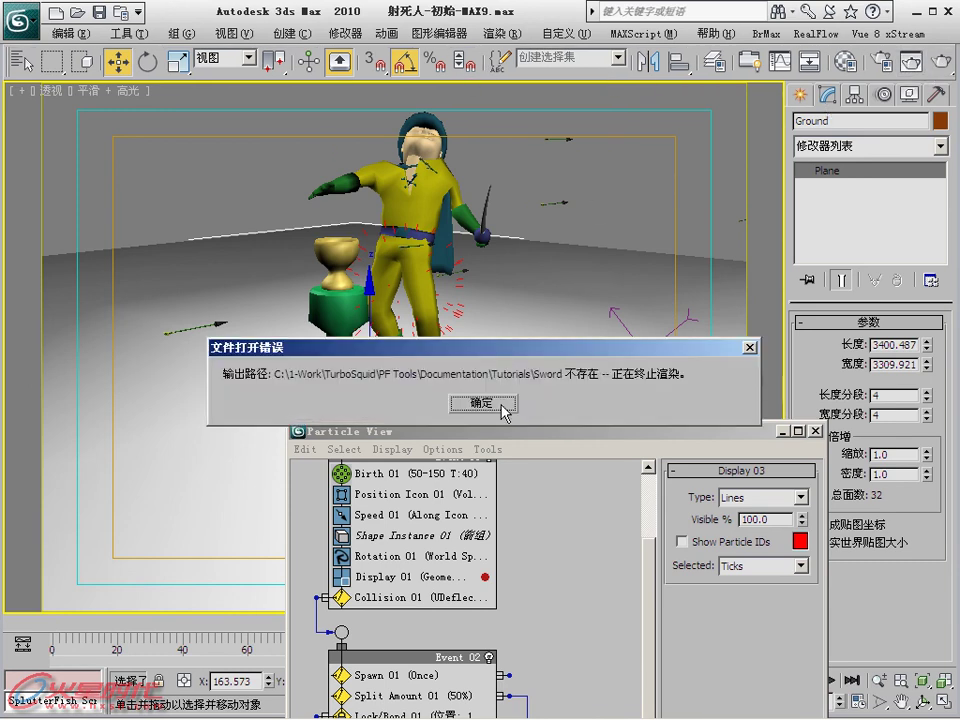
click(504, 409)
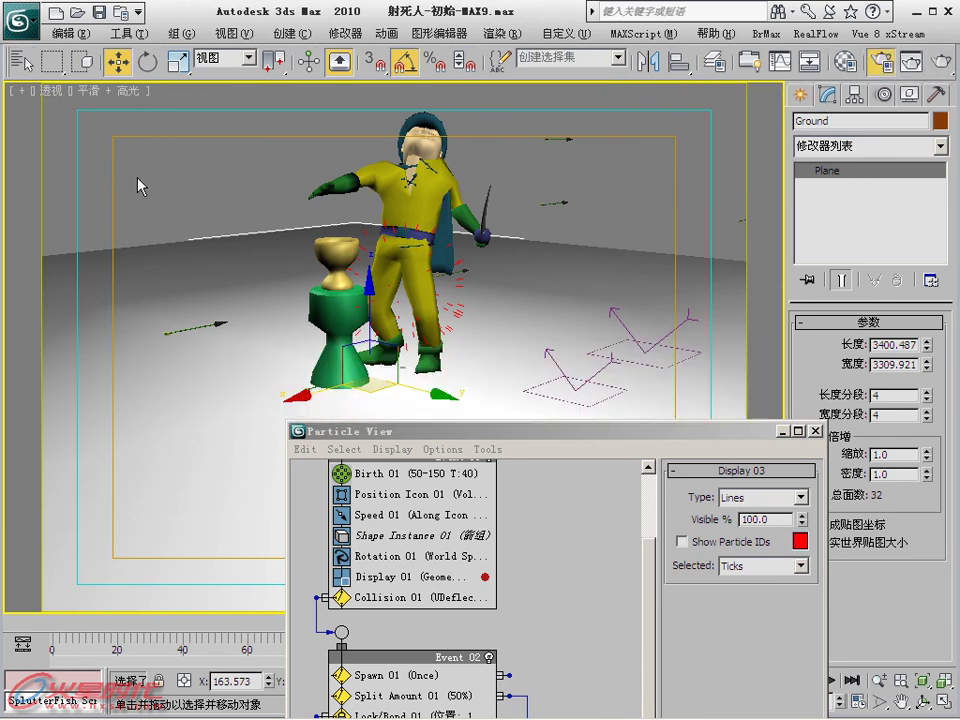
Set output to 500×375 with Save File off and render a test frame.
key(F10)
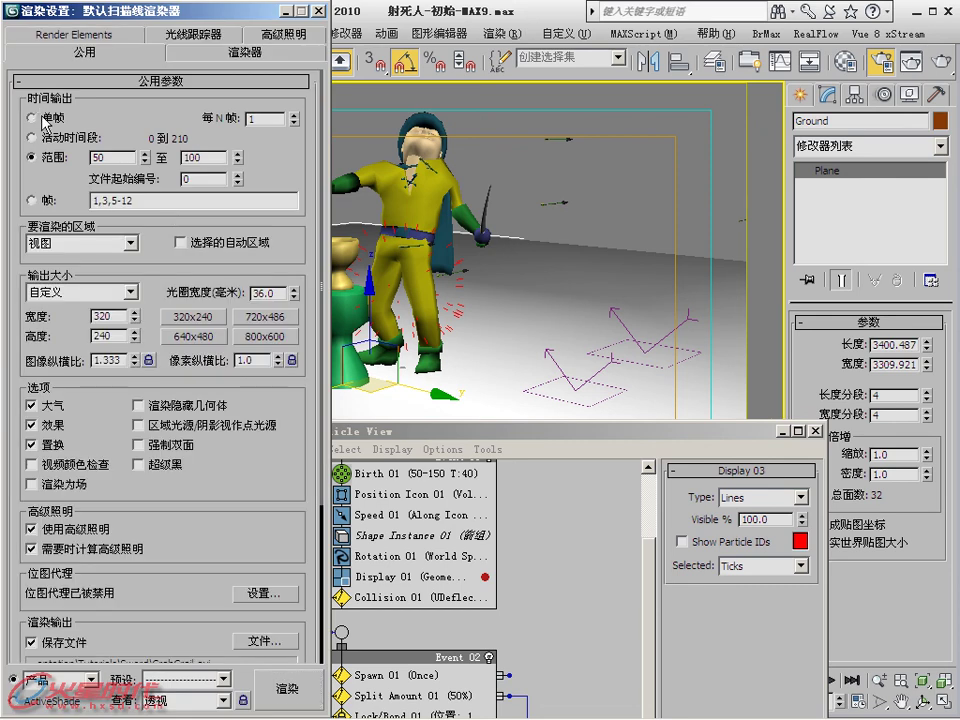
scroll(260, 515, down, 5)
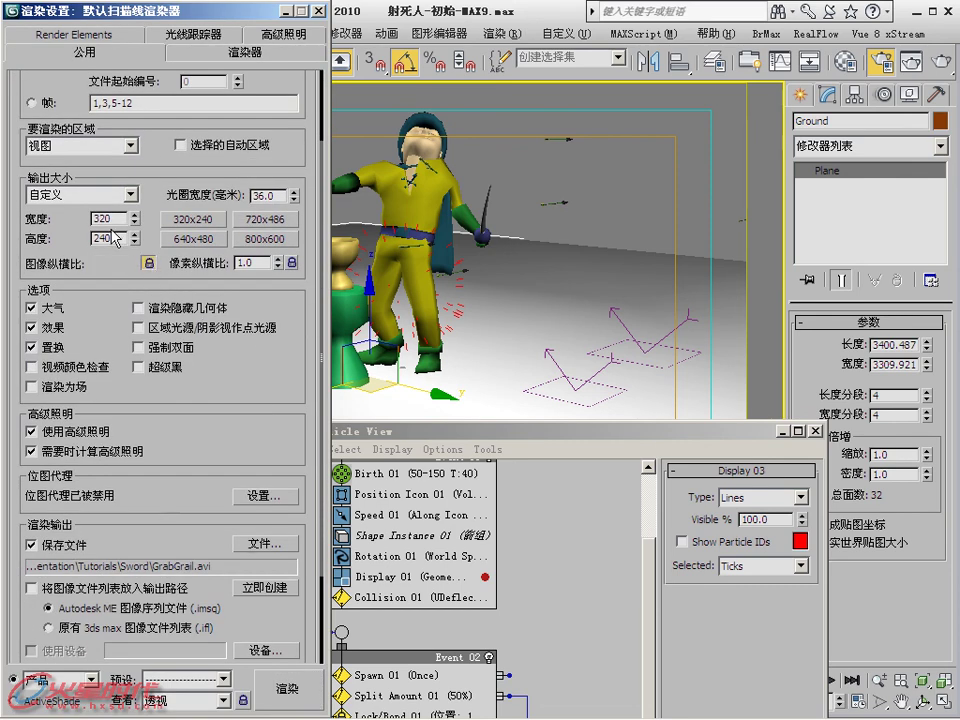
text(500)
key(Return)
click(64, 547)
click(290, 690)
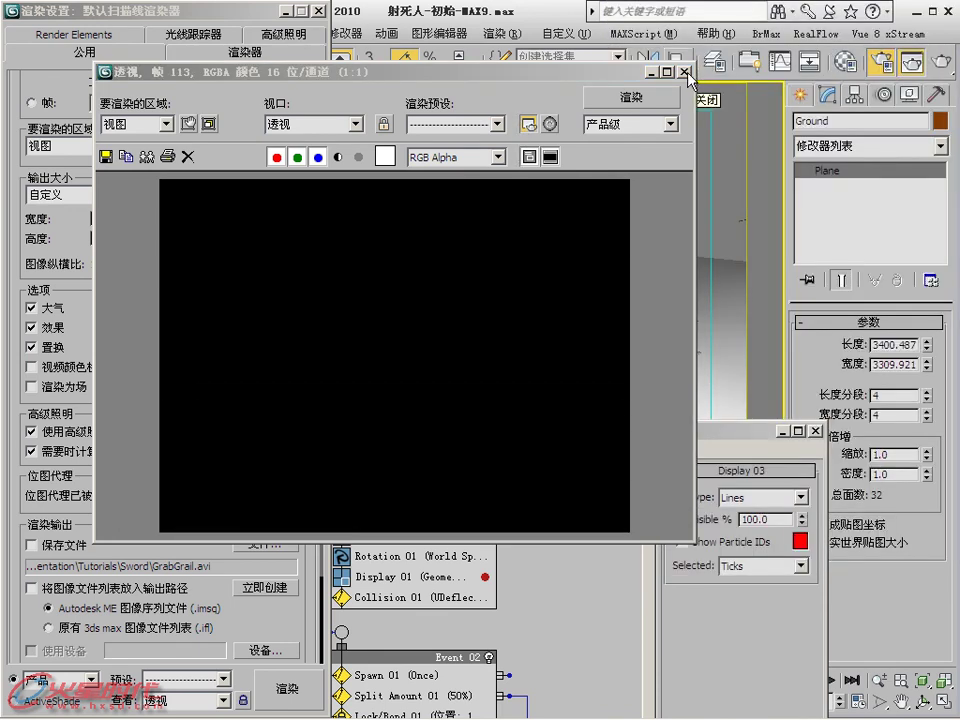
click(684, 72)
Delete the Fog atmosphere effect and re-render frame 113.
click(491, 36)
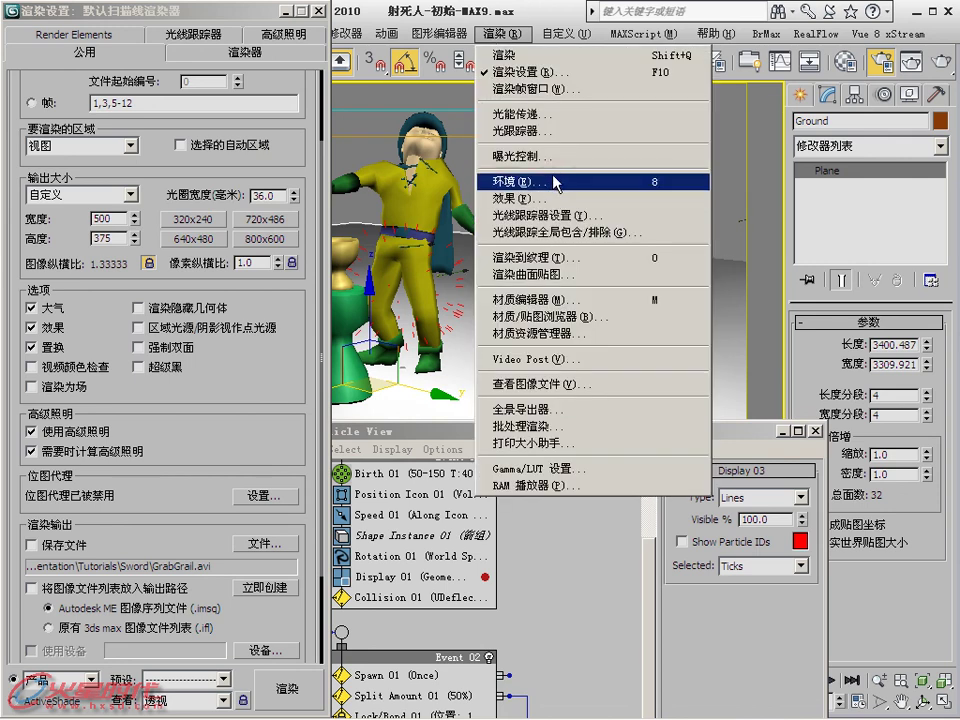
click(490, 188)
click(63, 388)
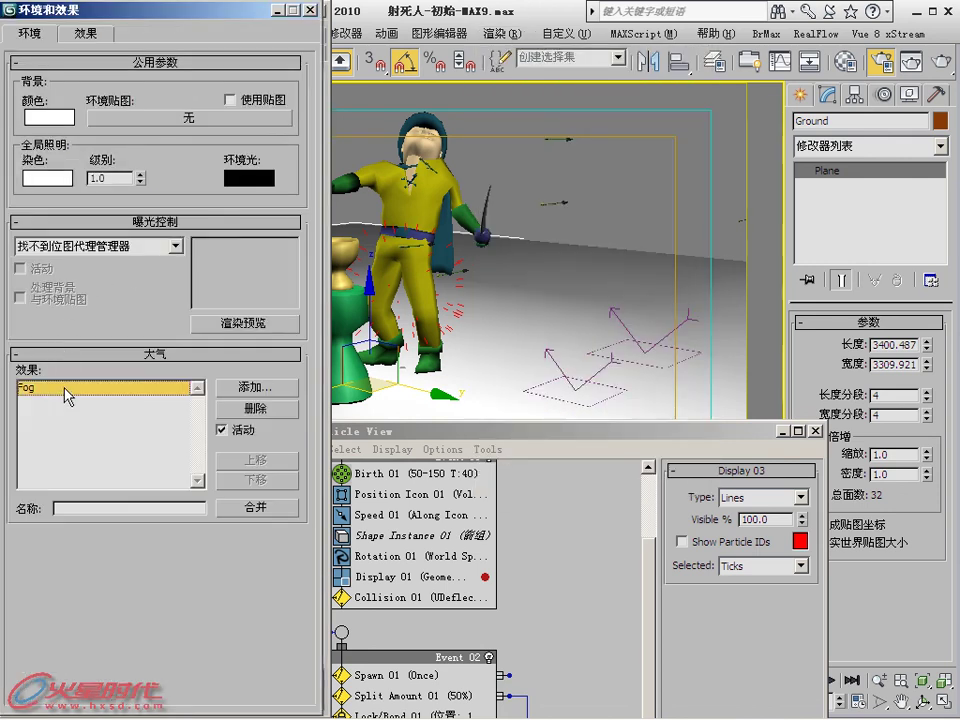
click(254, 408)
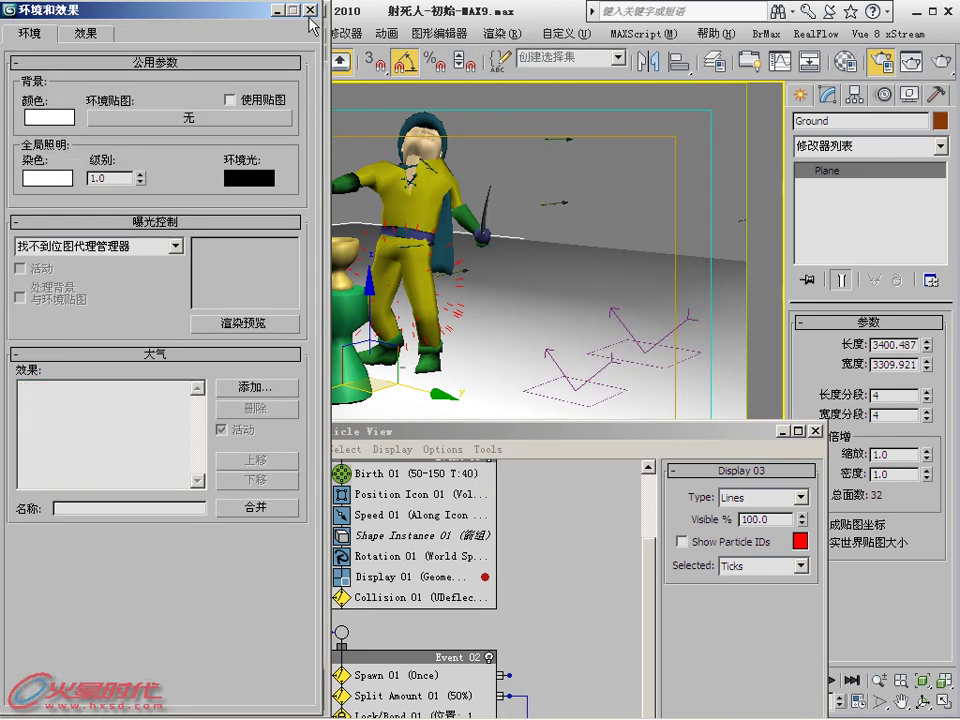
click(310, 11)
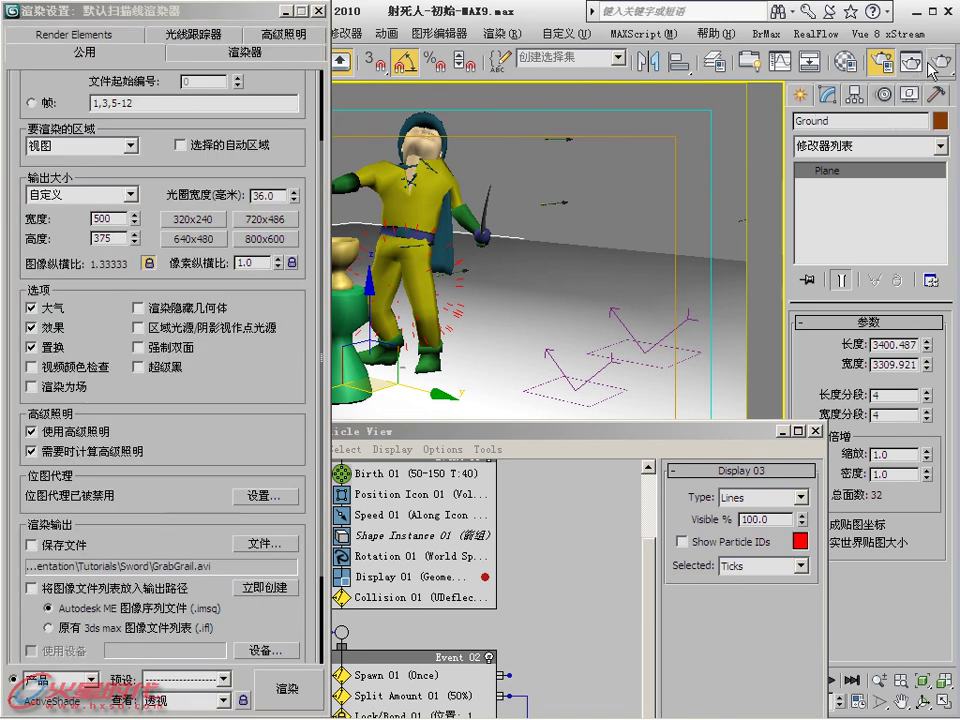
click(931, 62)
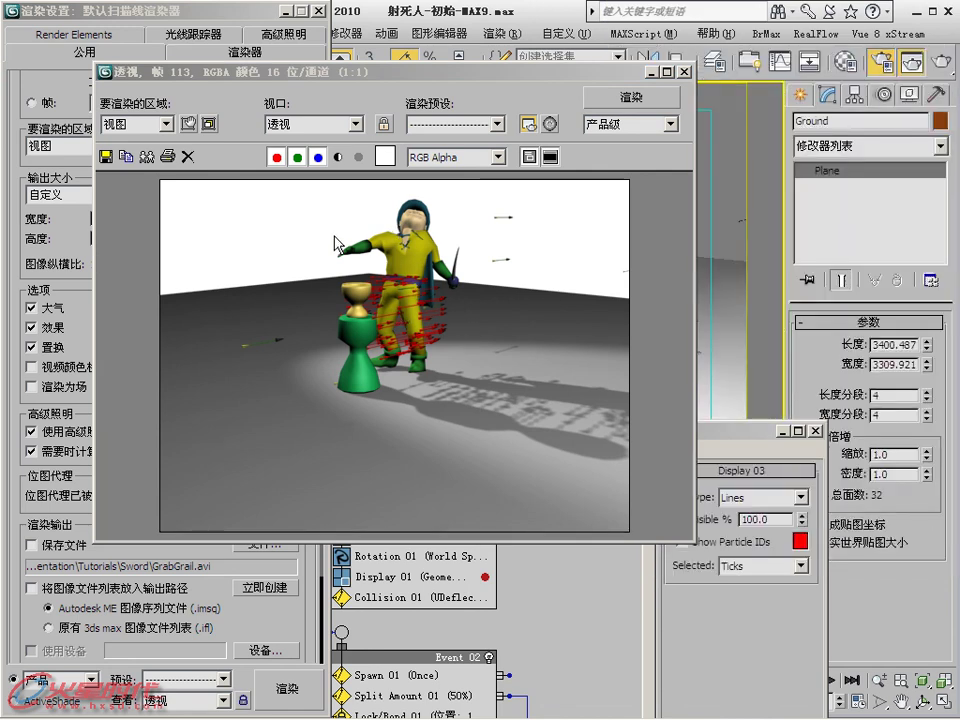
drag(356, 75, 710, 251)
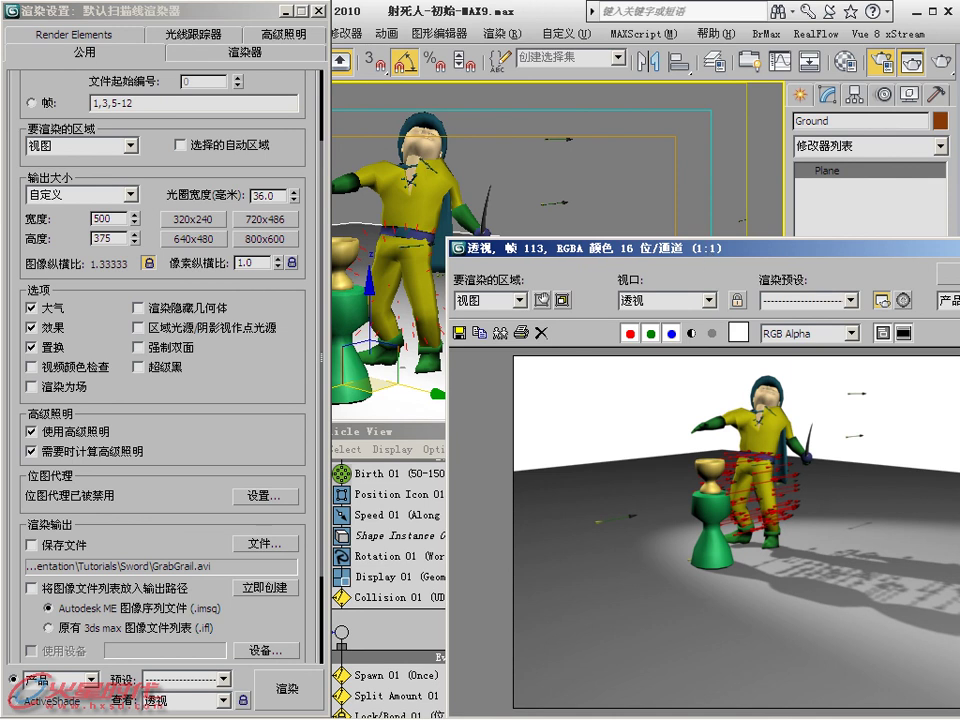
Bring Particle View back to the top left, showing PF Source 01.
drag(393, 430, 393, 382)
mouse_move(550, 375)
mouse_down()
mouse_move(550, 128)
mouse_move(537, 20)
mouse_up()
mouse_move(557, 129)
middle_down()
mouse_move(570, 268)
mouse_move(540, 288)
middle_up()
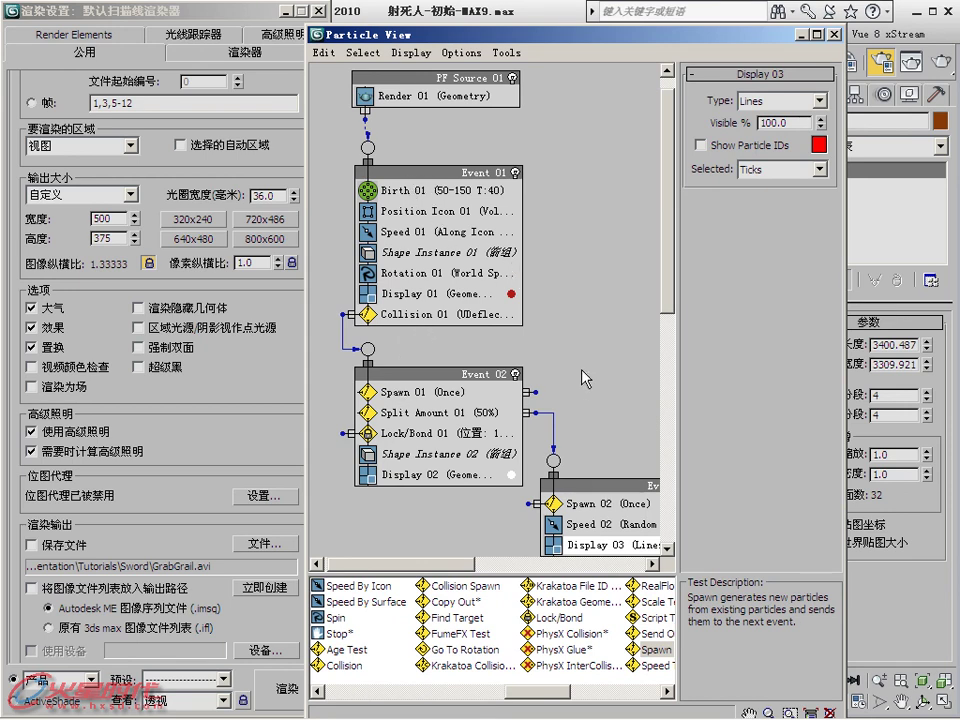
Drop Shape 01 (3D cube, size 10.0) into Event 03 between Speed 02 and Display 03.
middle_drag(490, 318, 472, 221)
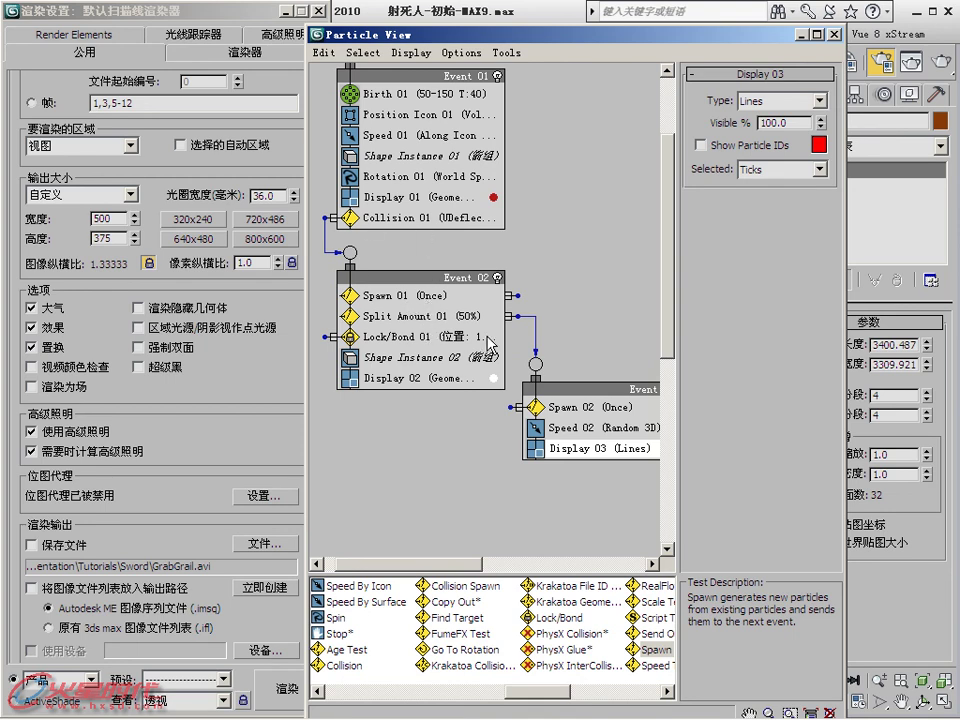
click(447, 360)
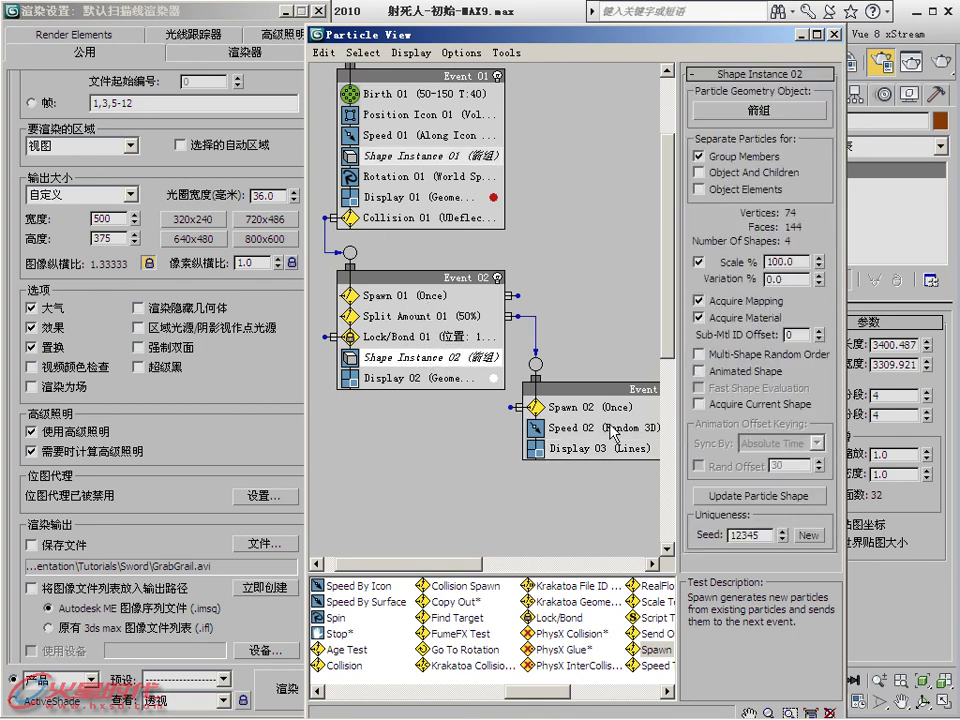
middle_drag(578, 345, 518, 219)
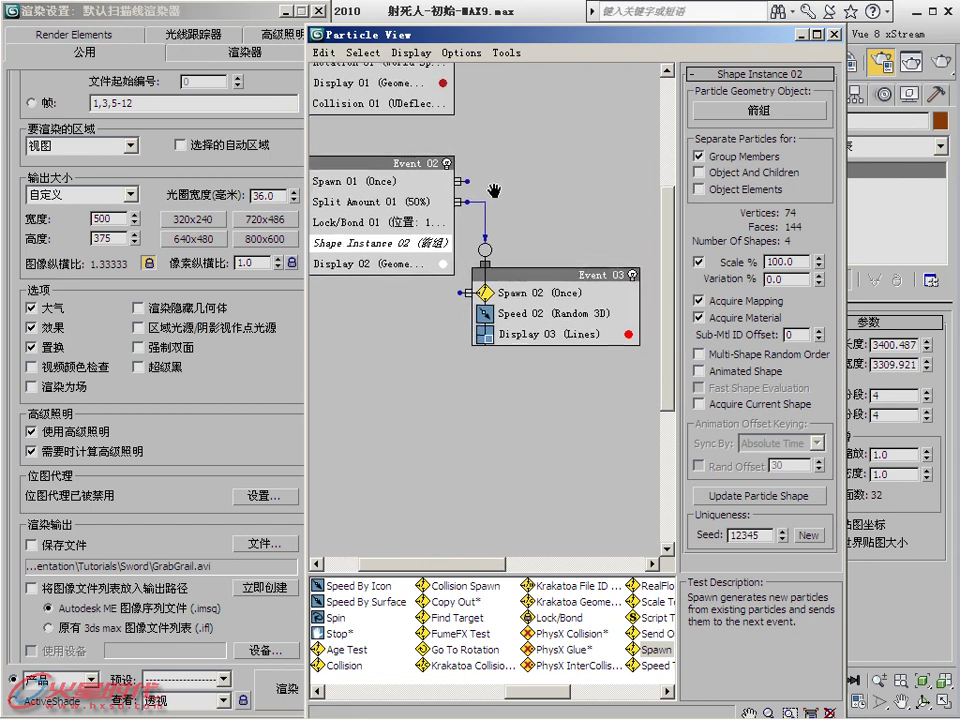
drag(543, 697, 524, 697)
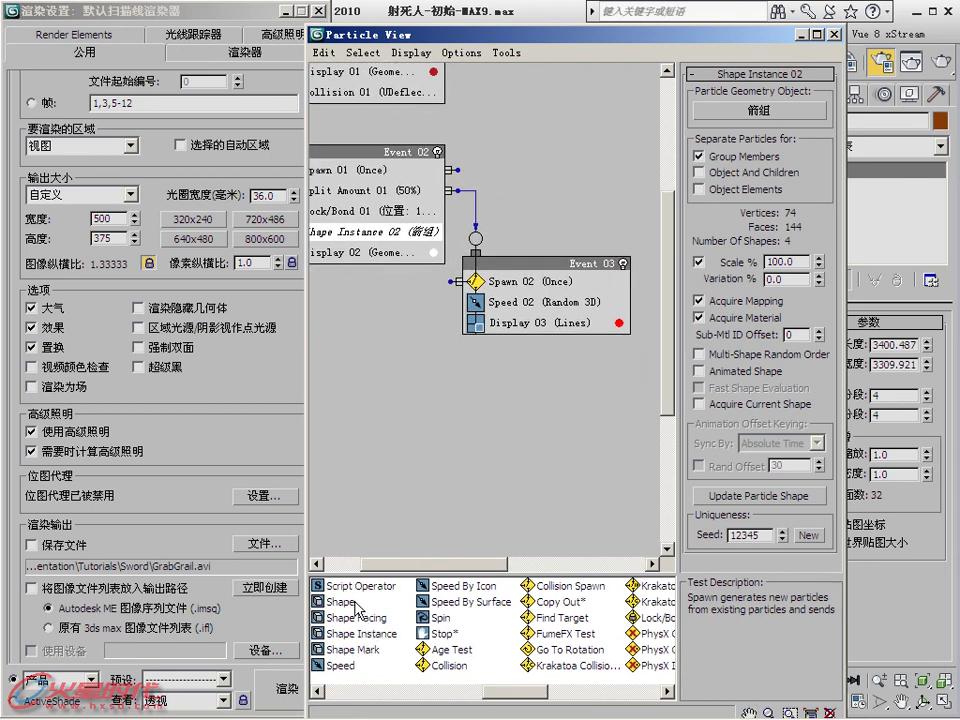
drag(338, 602, 525, 320)
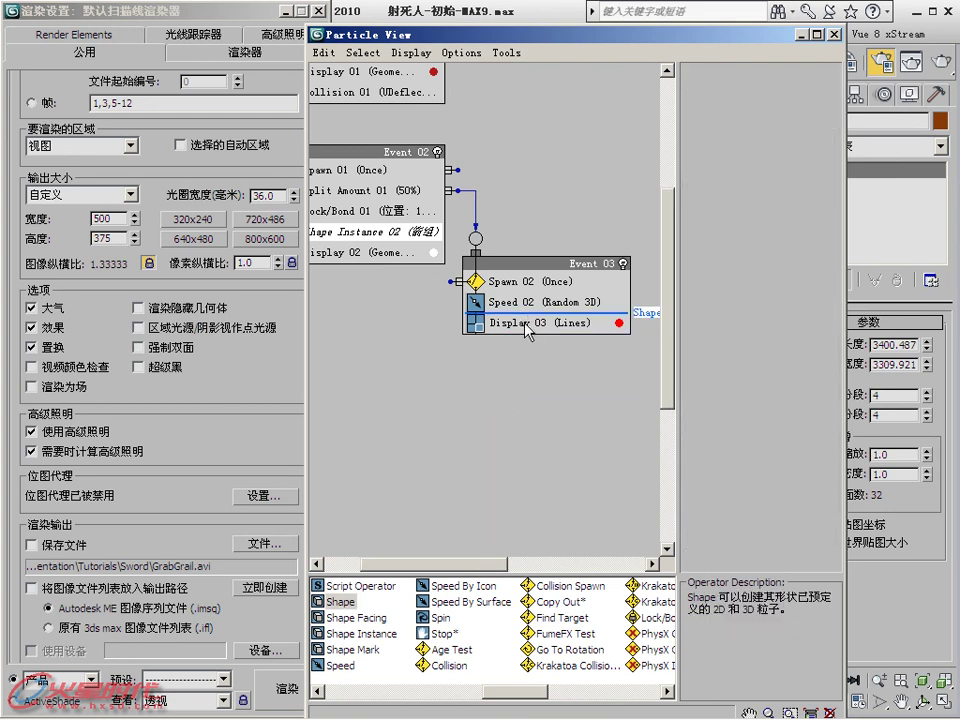
drag(525, 325, 527, 322)
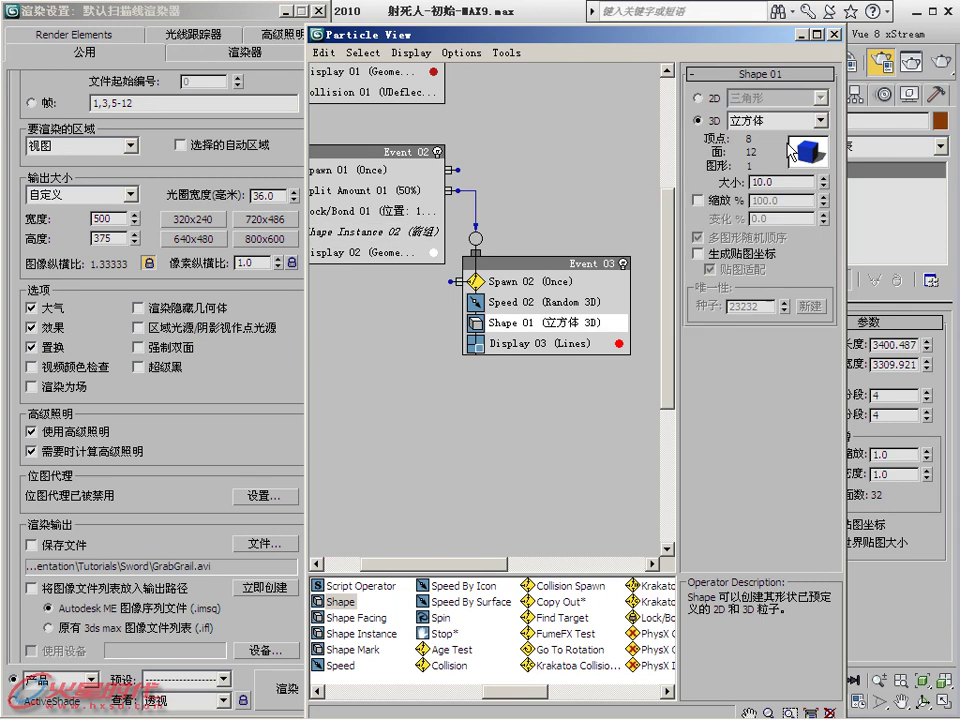
Make Shape 01 a size-3 tetrahedron (四面体) with scale enabled and 100% scale variation.
click(785, 121)
click(792, 358)
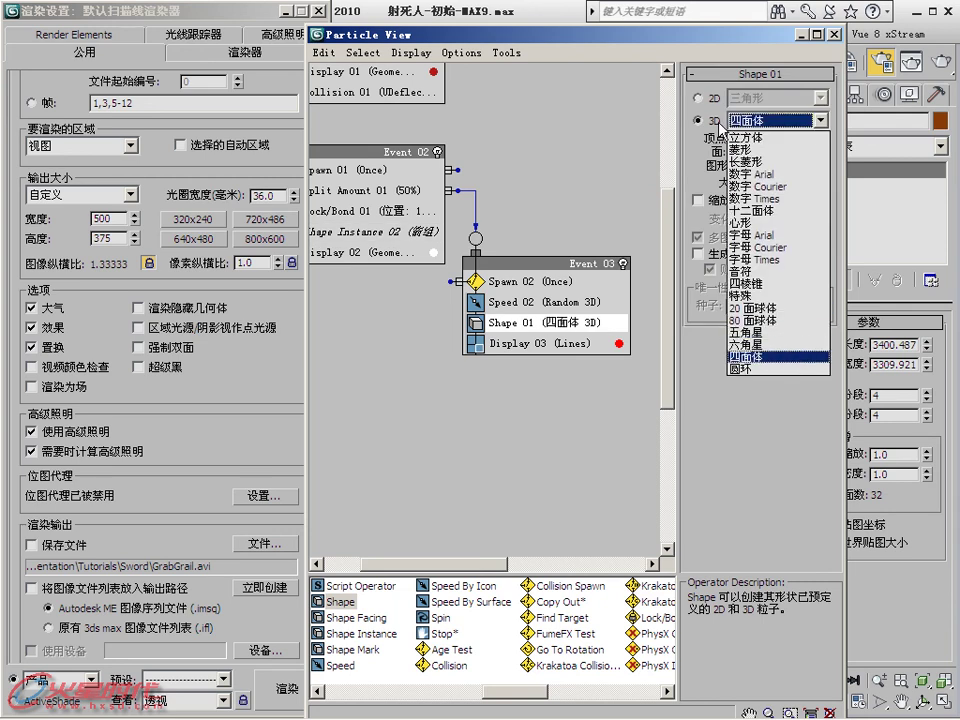
click(710, 213)
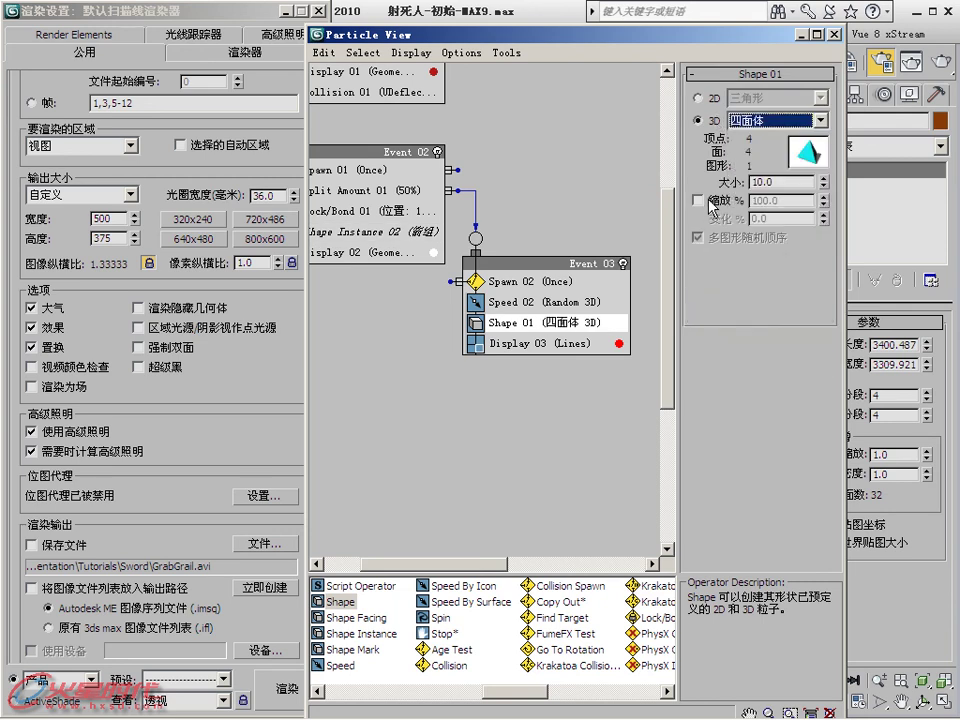
click(699, 200)
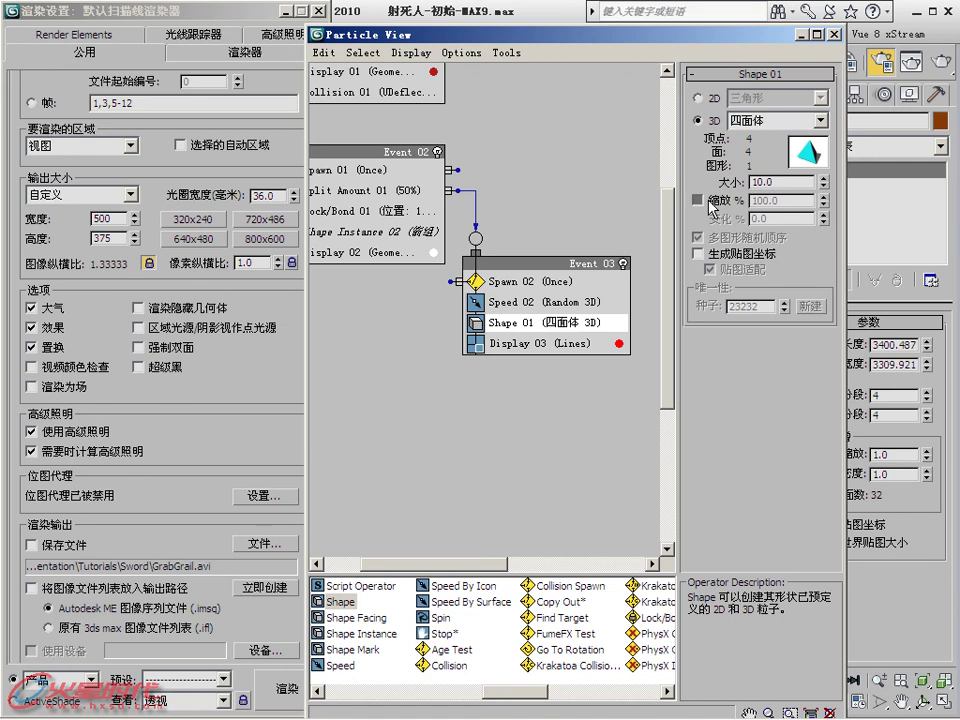
click(775, 219)
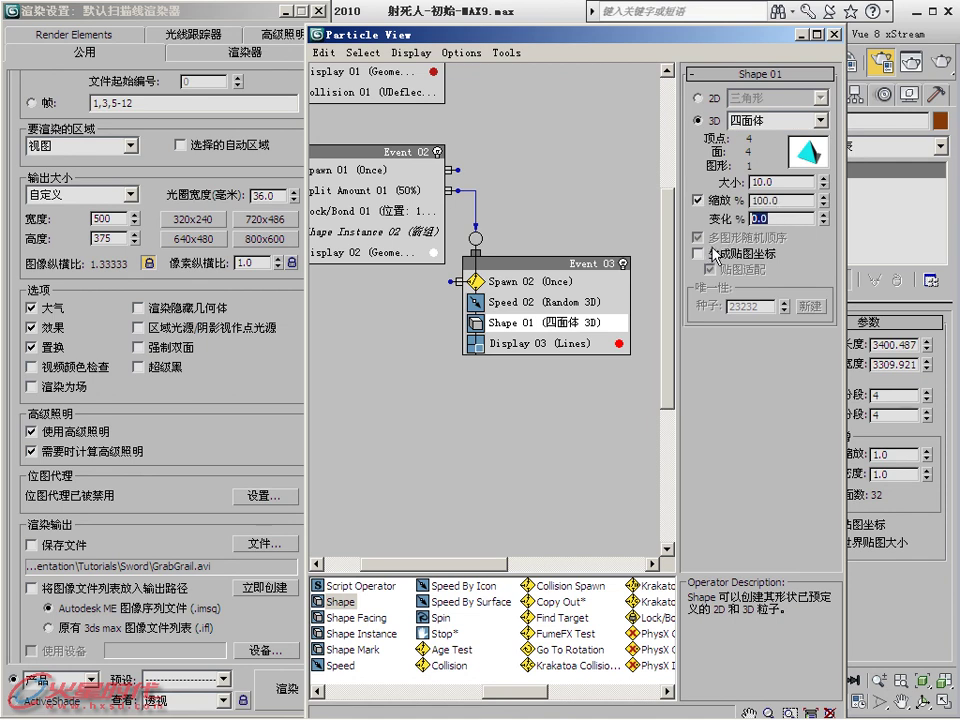
text(1)
key(Return)
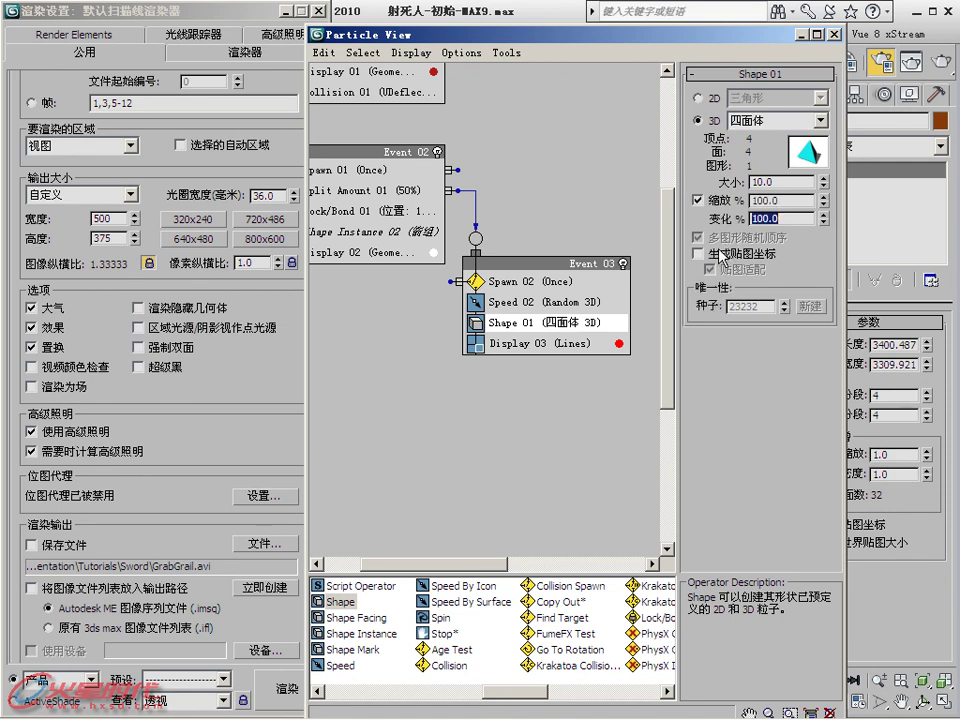
drag(779, 186, 737, 188)
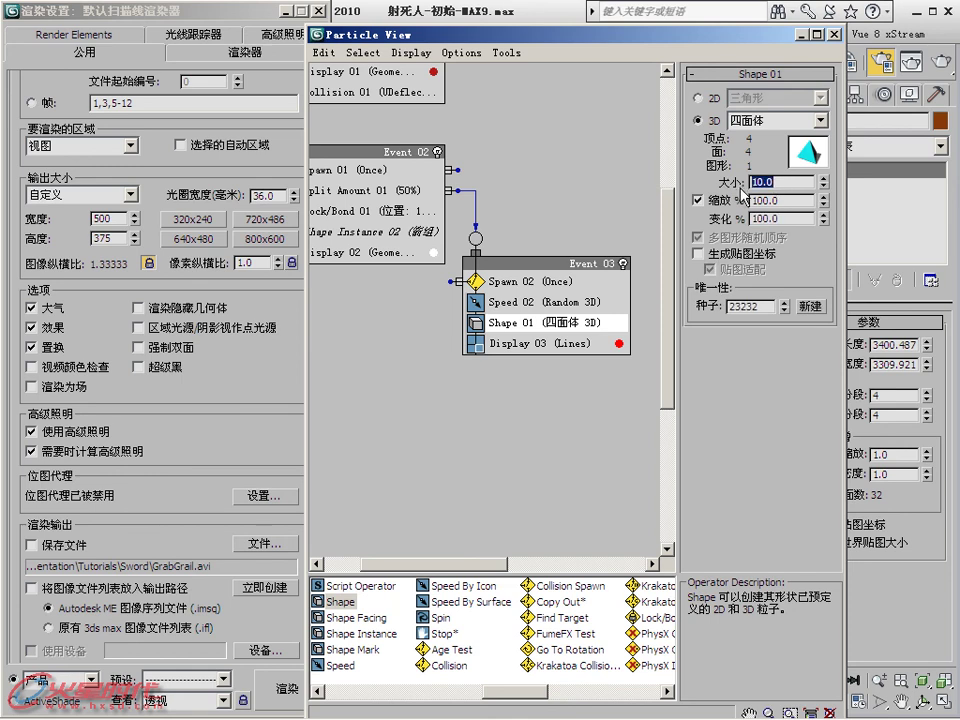
text(3)
key(Return)
Set Display 03 to show the sparks as Geometry and close Particle View.
click(580, 347)
click(790, 101)
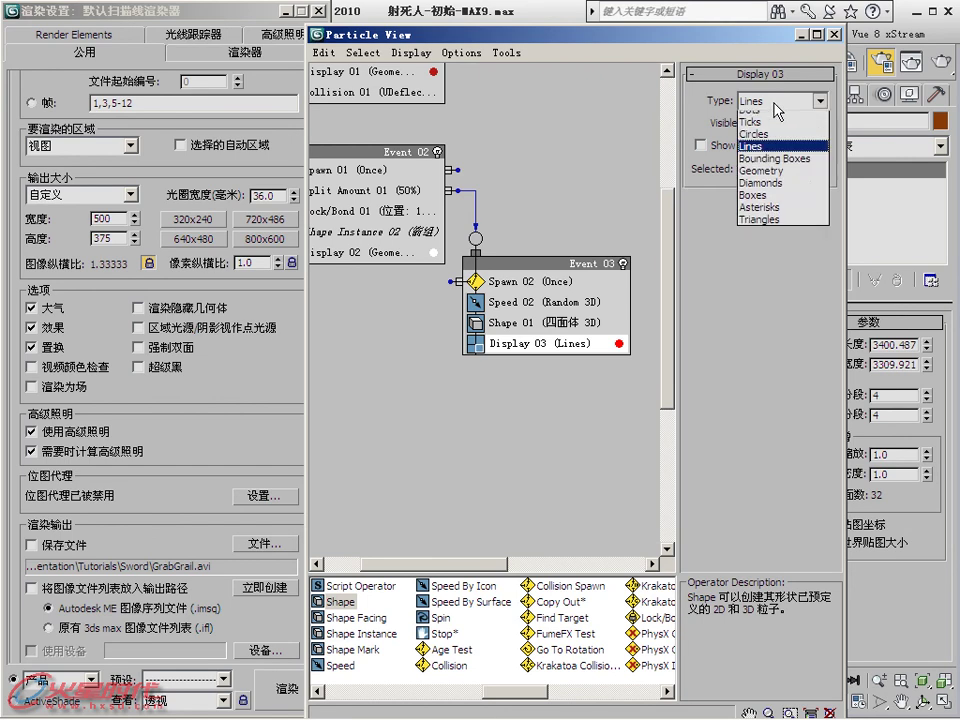
click(764, 191)
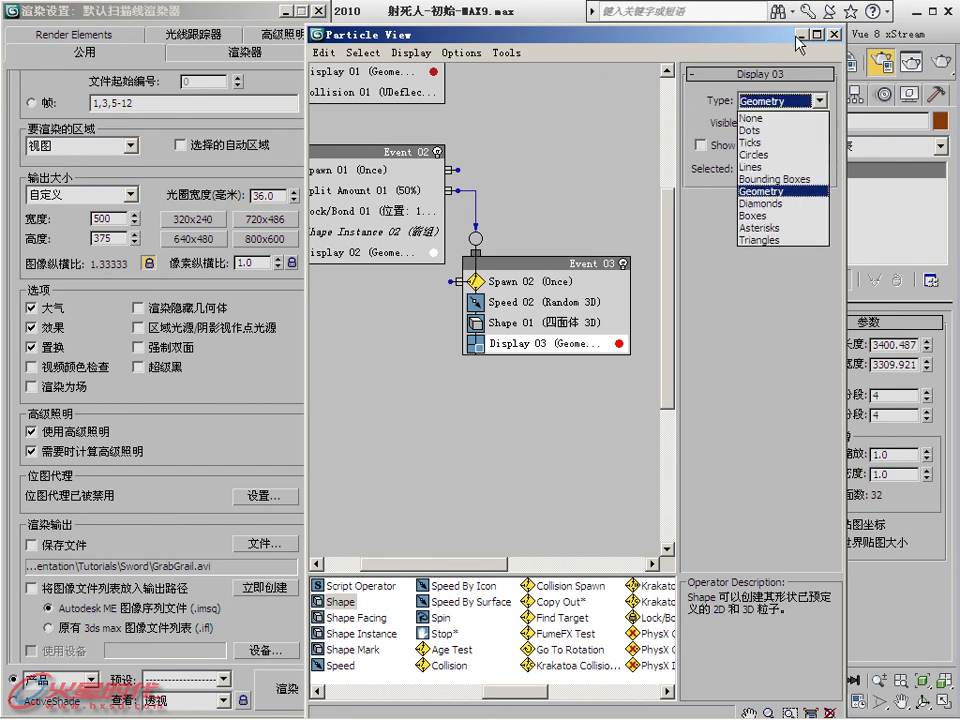
click(833, 34)
click(279, 10)
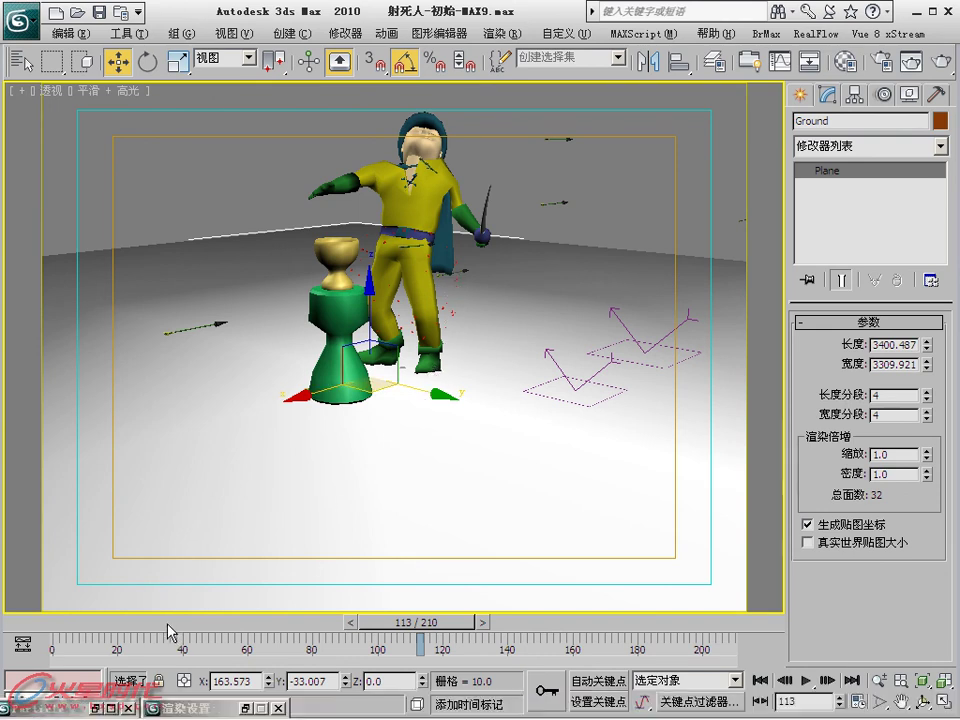
Give Event 03's Speed 02 a speed of 150 with 50 variation.
click(45, 708)
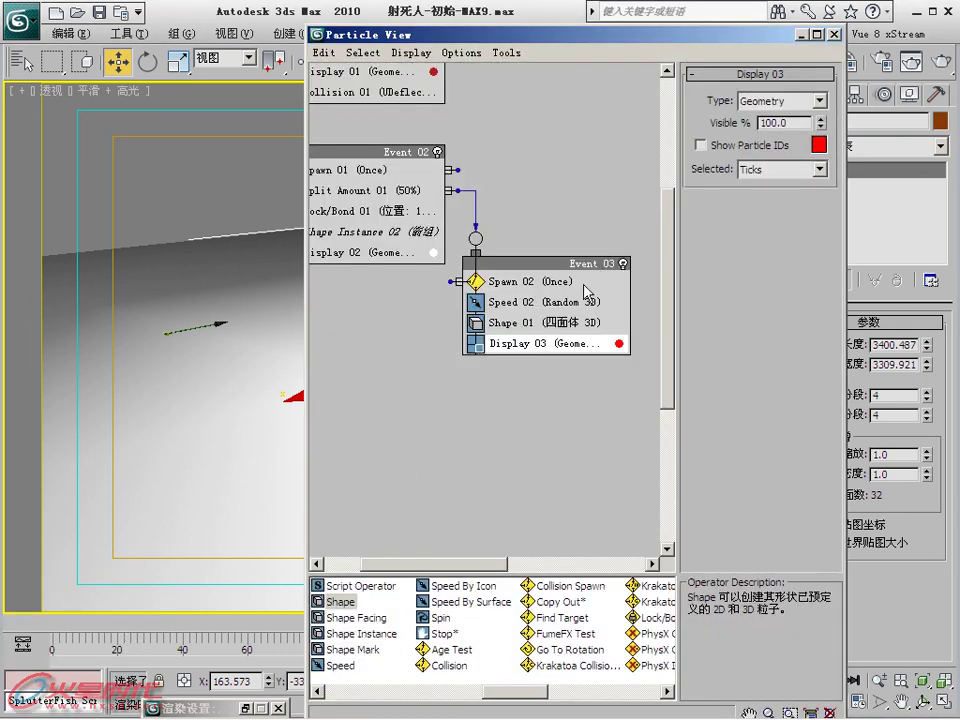
click(489, 302)
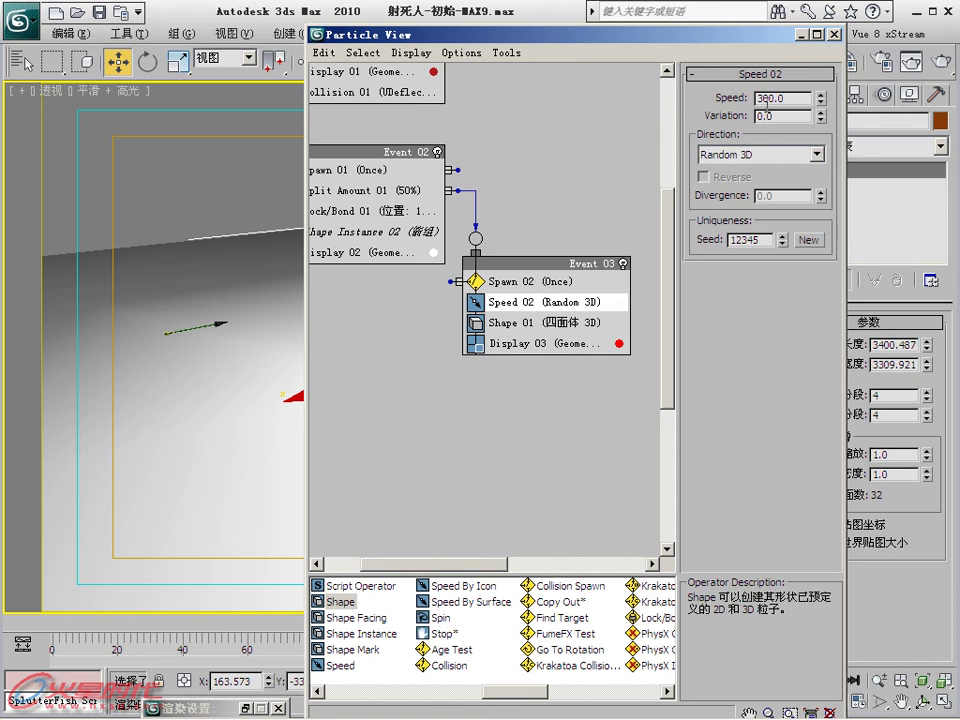
text(5)
key(Delete)
key(Return)
key(Tab)
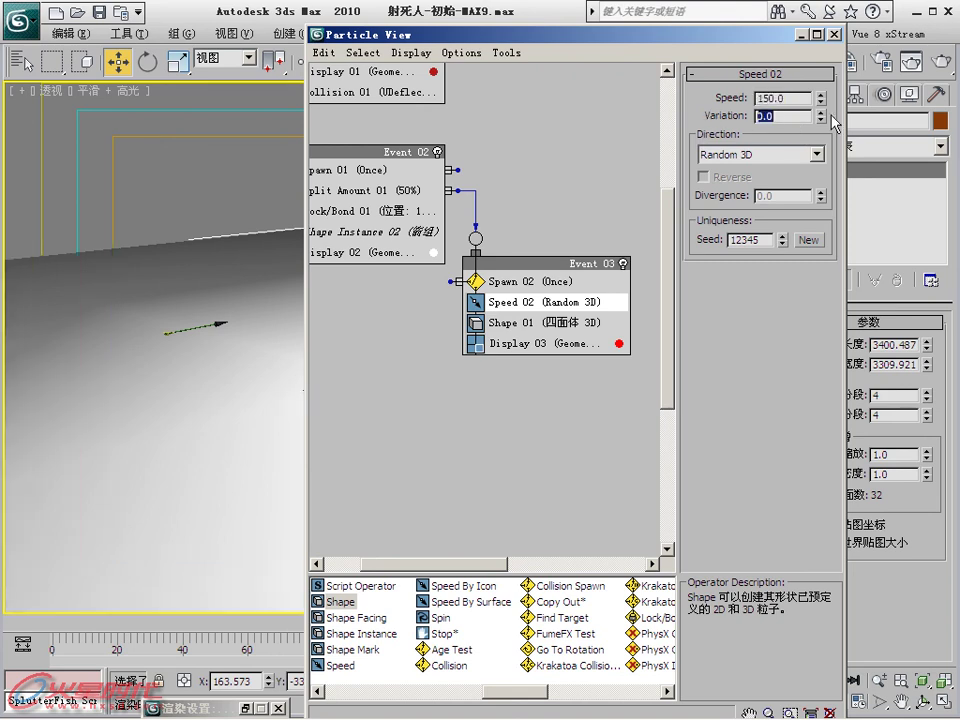
text(50)
key(Return)
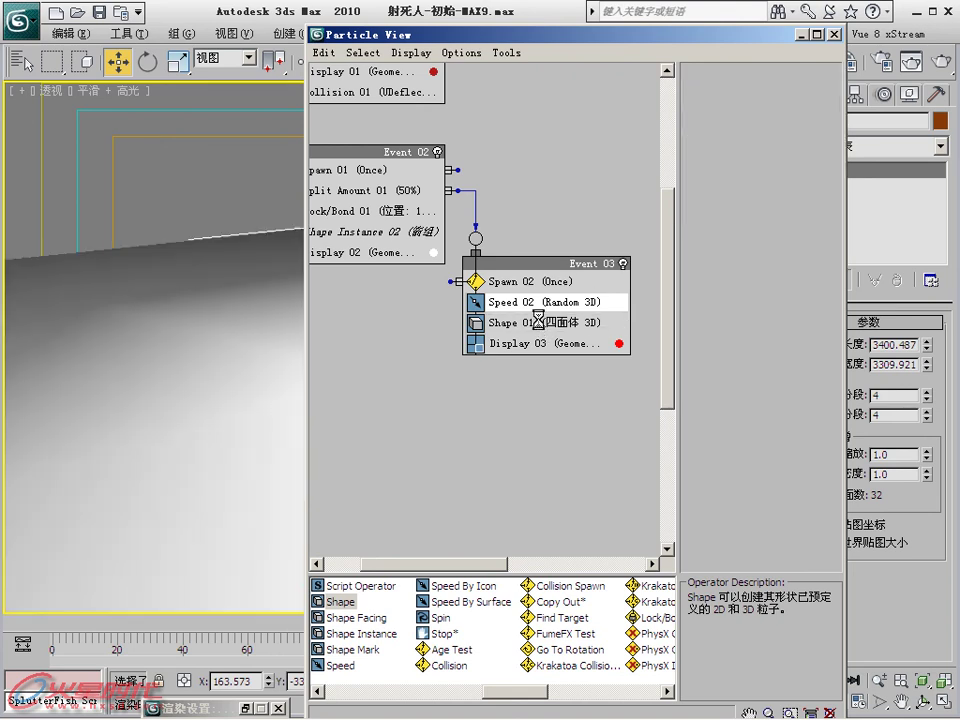
Review the Shape 01, Display 03 and Speed 02 settings, then close Particle View.
click(617, 298)
click(590, 322)
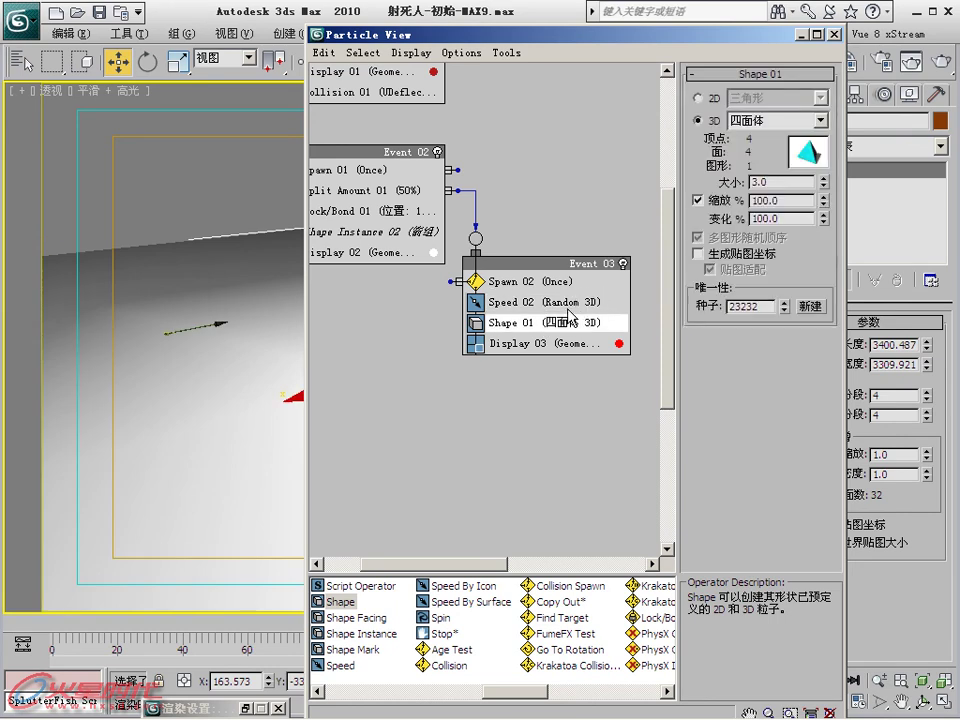
click(545, 345)
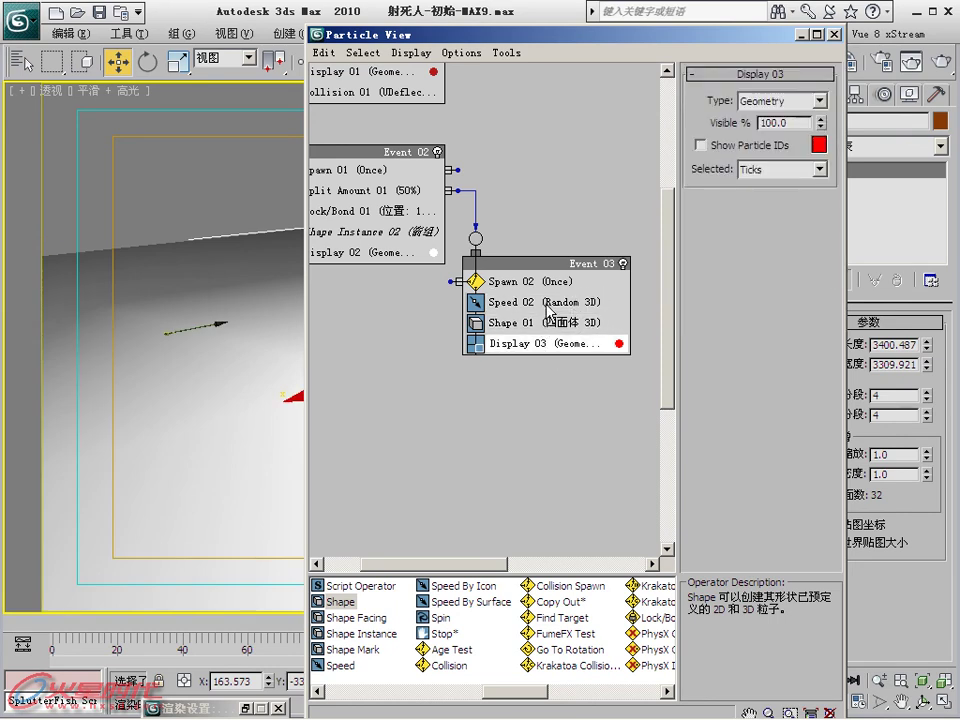
click(547, 308)
click(802, 36)
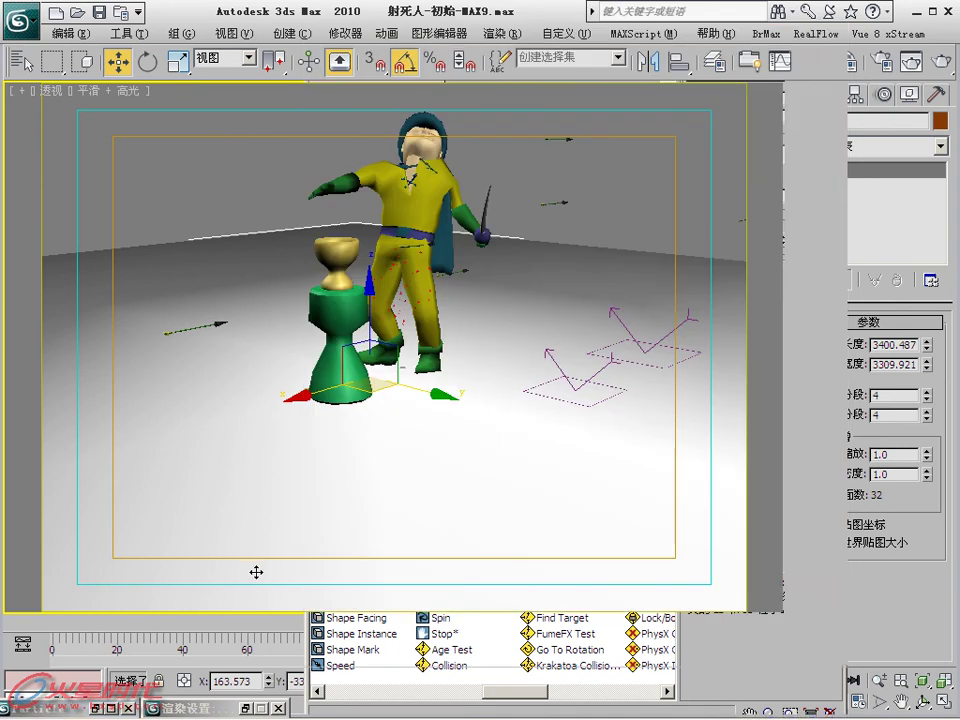
Scrub the timeline forward to watch the arrows hit the character and spawn sparks.
mouse_move(77, 625)
mouse_down()
mouse_move(277, 576)
mouse_move(323, 585)
mouse_move(407, 575)
mouse_up()
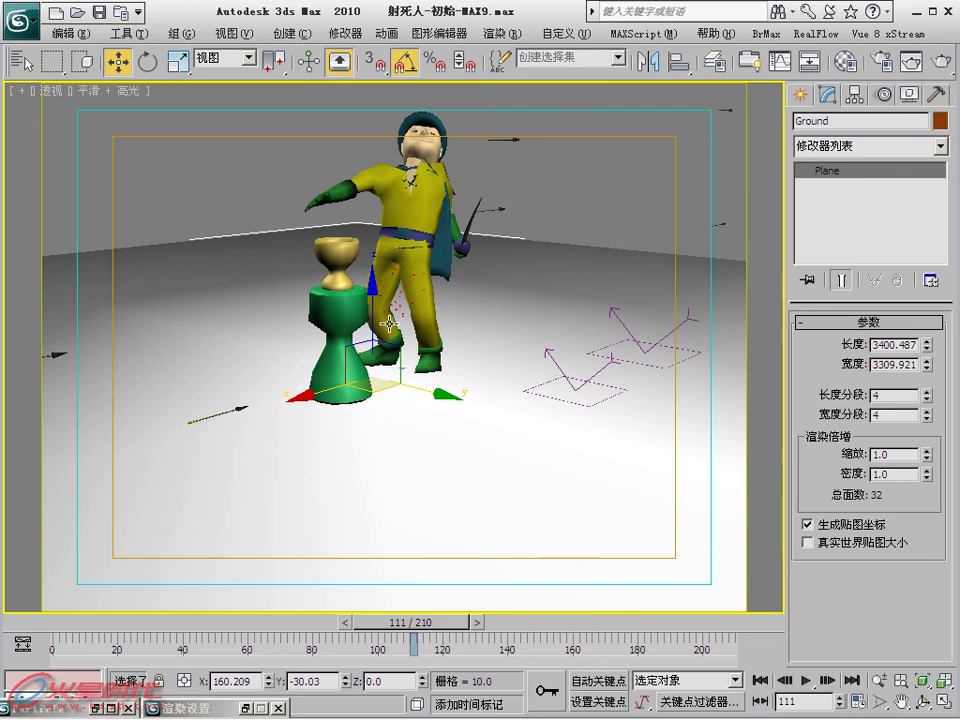
Pan the Particle View graph to PF Source 01 and Event 01, then right-click Event 01.
key(6)
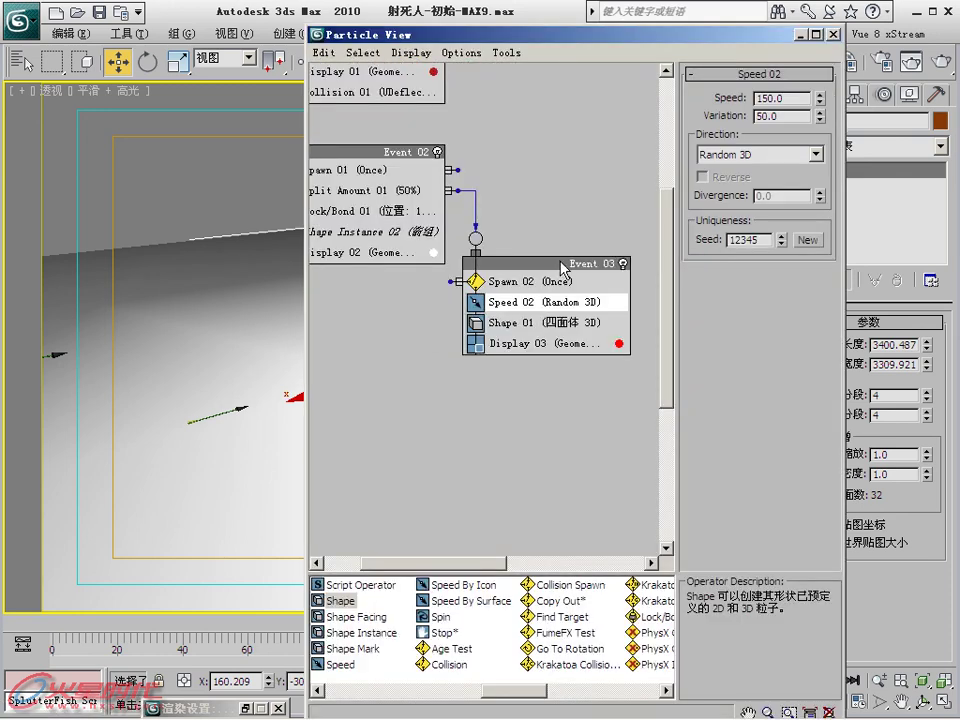
middle_drag(488, 203, 523, 401)
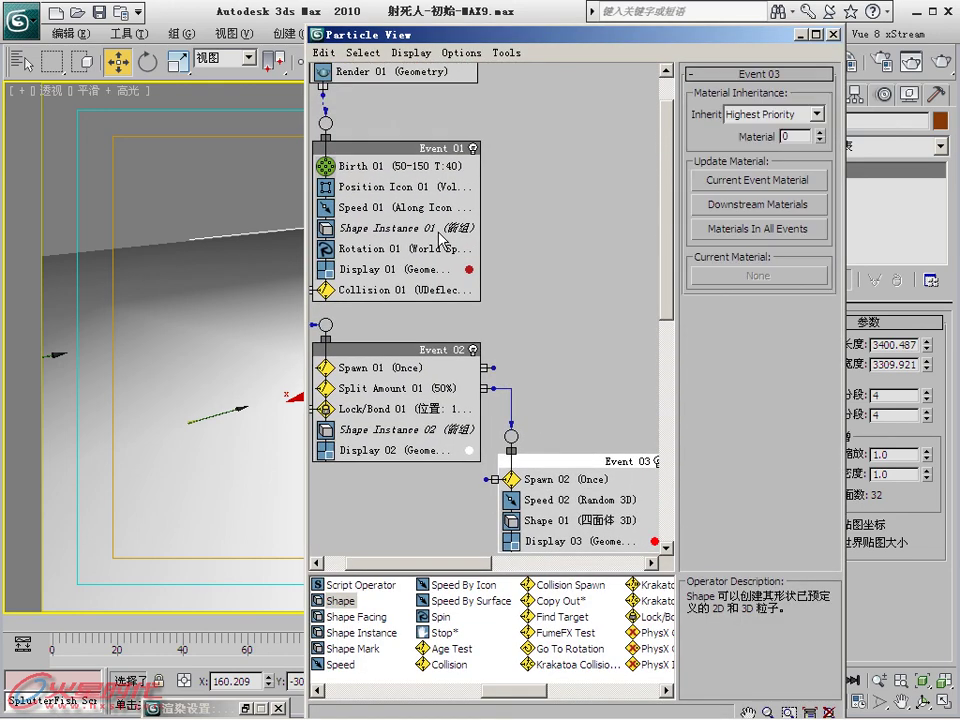
click(470, 197)
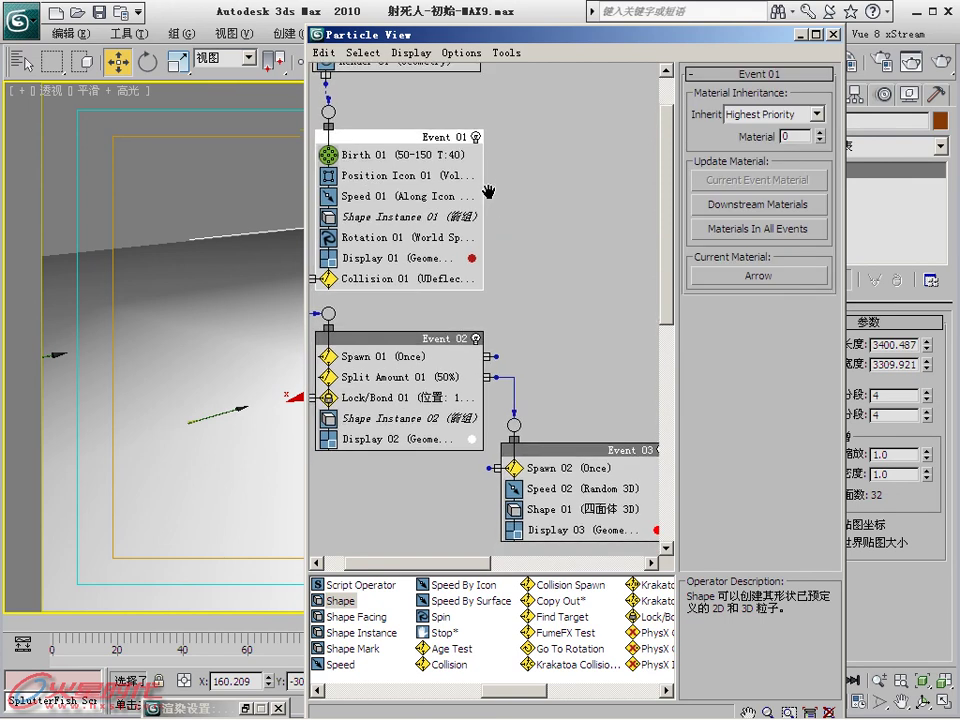
middle_drag(489, 315, 483, 200)
click(435, 295)
mouse_move(456, 253)
middle_down()
mouse_move(488, 208)
mouse_move(480, 207)
middle_up()
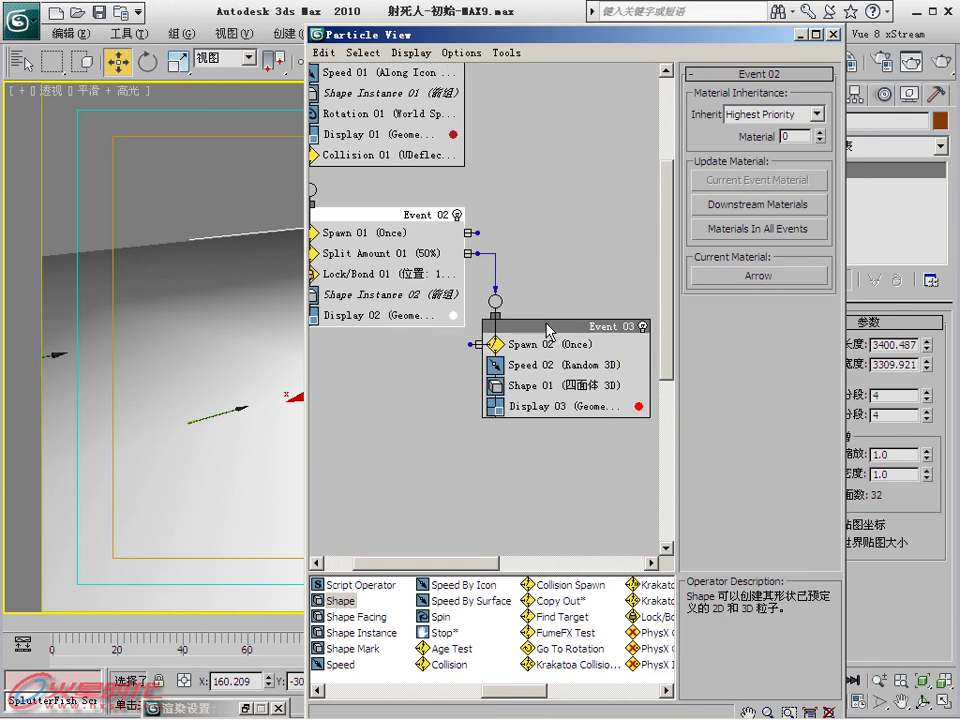
middle_drag(563, 255, 603, 437)
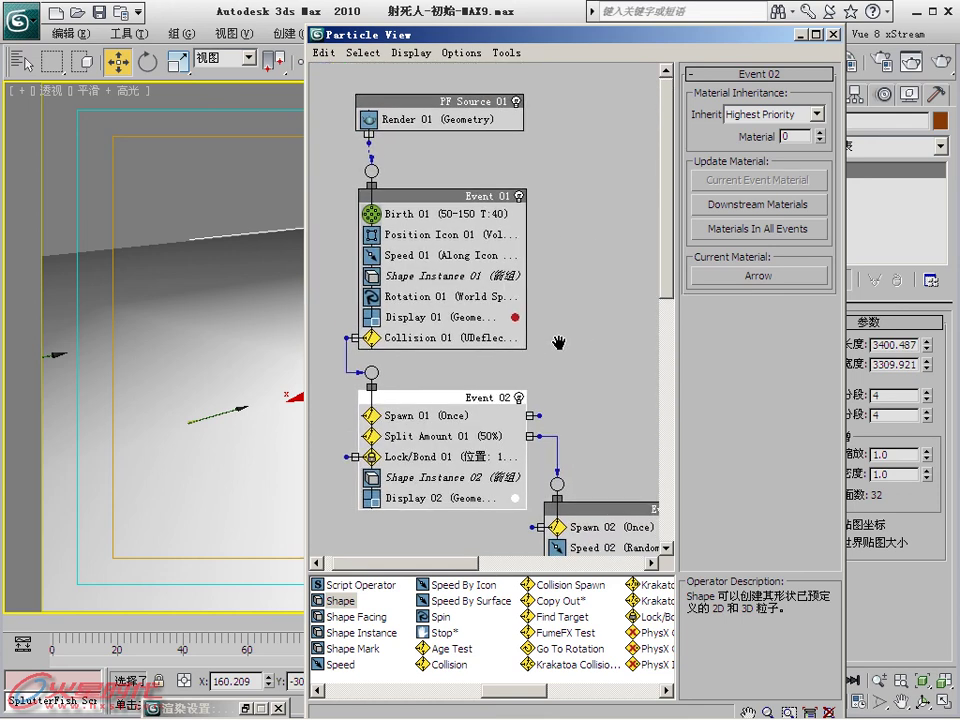
click(474, 200)
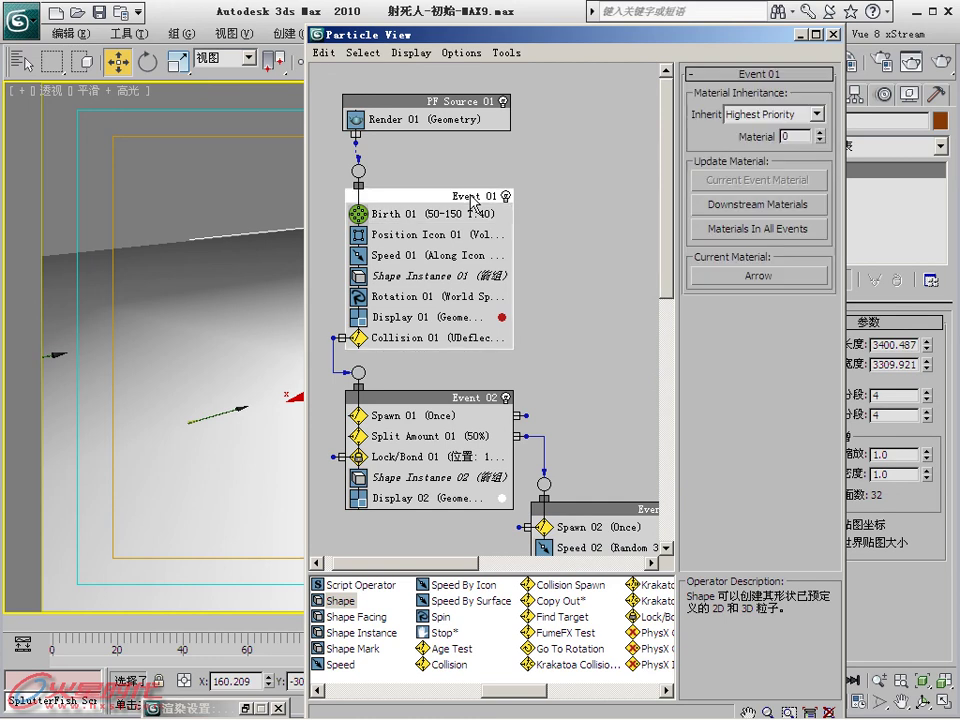
right_click(474, 198)
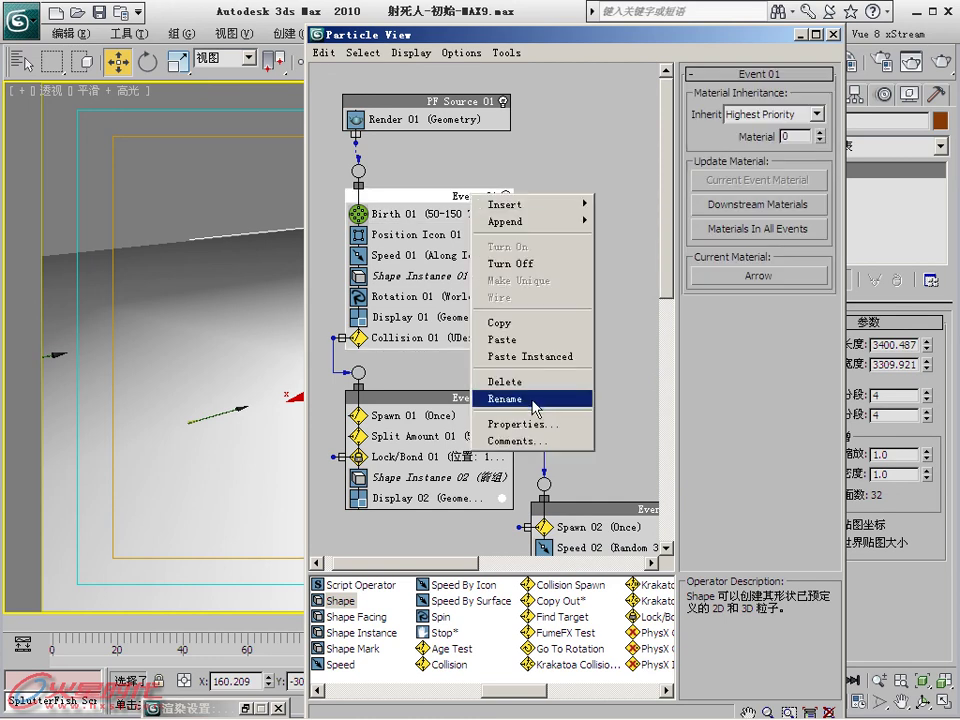
Set Event 01's properties to Image motion blur with a 1.5 multiplier.
click(530, 424)
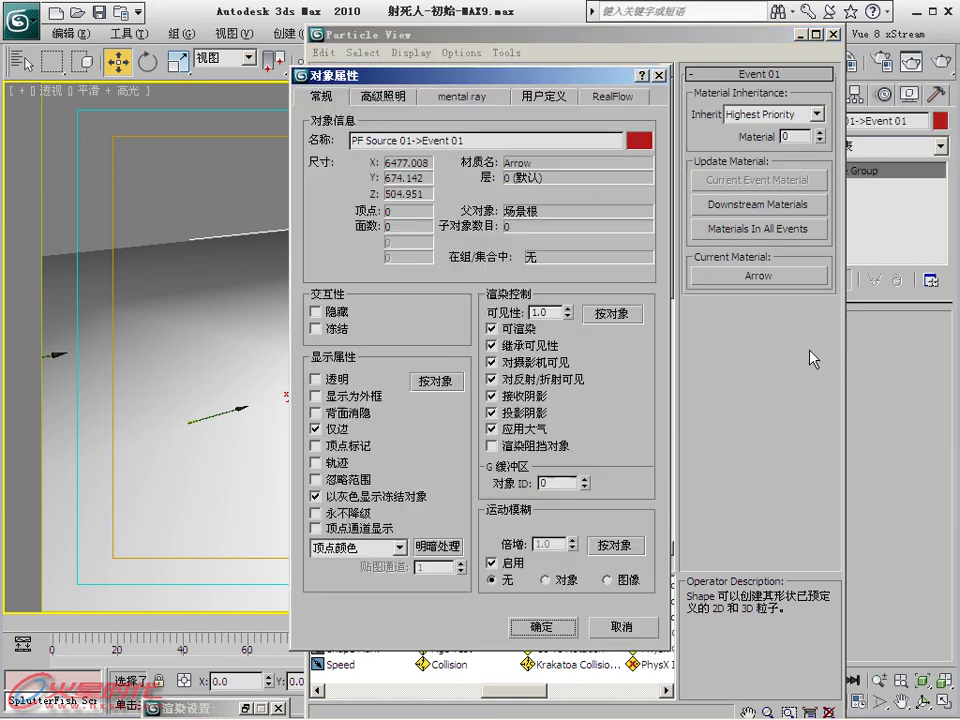
click(607, 580)
double_click(541, 543)
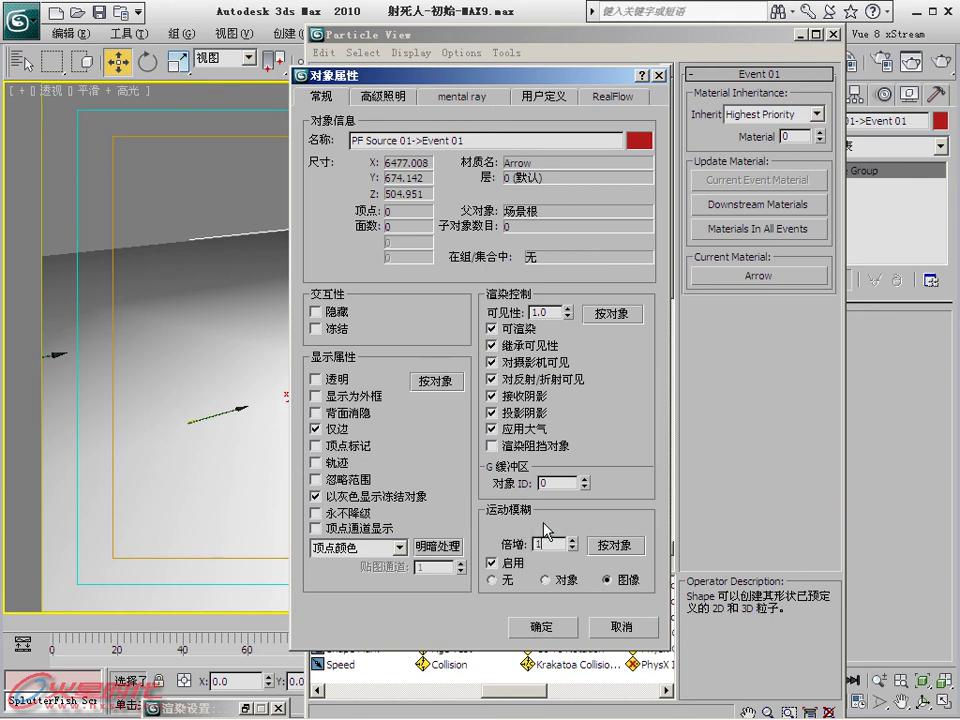
text(.5)
key(Return)
click(553, 626)
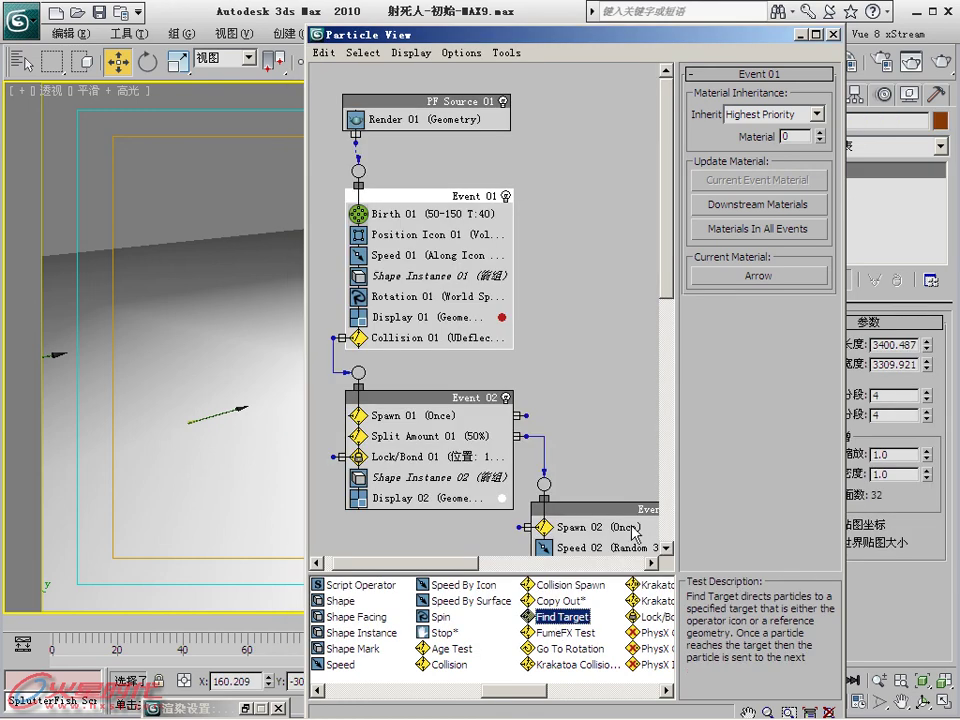